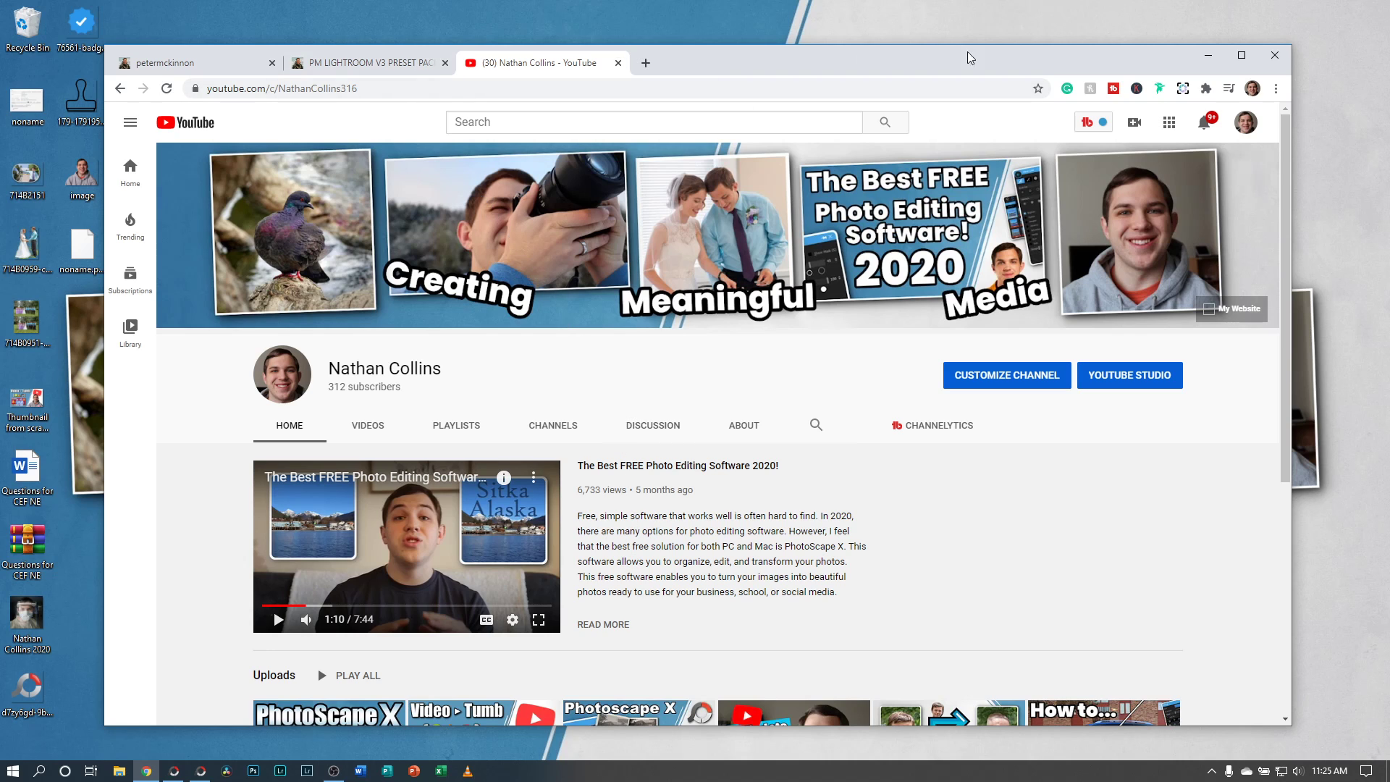
# - Minimize the Chrome YouTube channel window to reveal the desktop wallpaper
pyautogui.click(1209, 55)
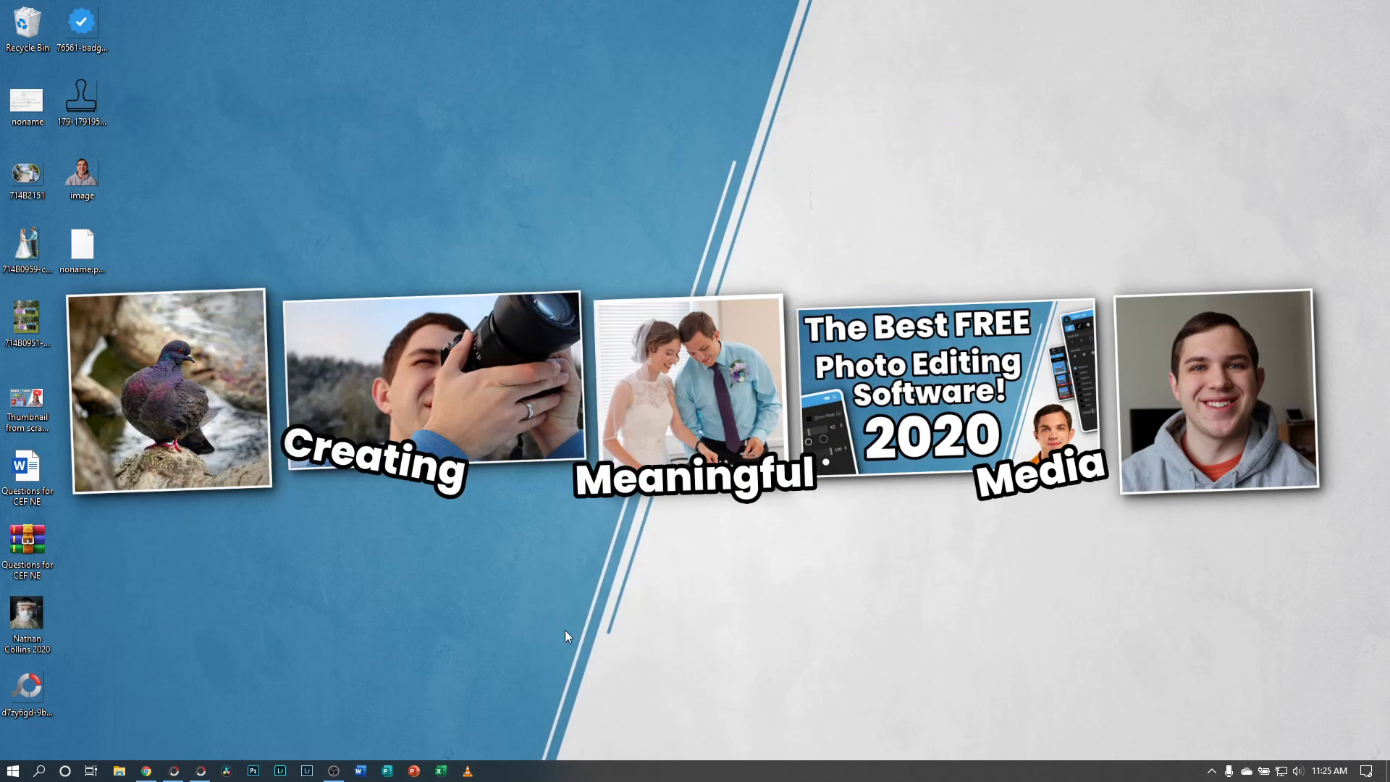
# - Browse the portrait's FILM filter presets in PhotoScape X without applying any, then switch to PhotoScape X Pro
pyautogui.click(174, 770)
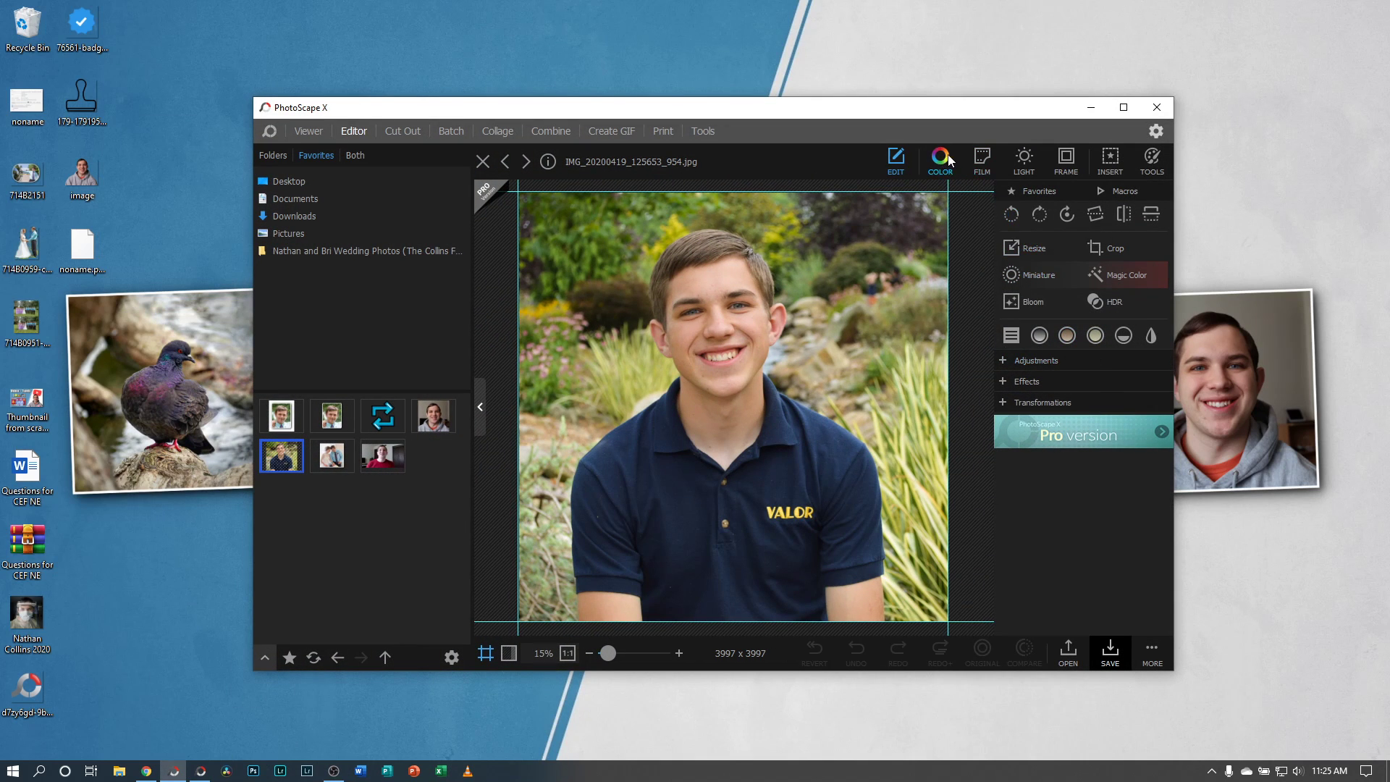
pyautogui.click(982, 160)
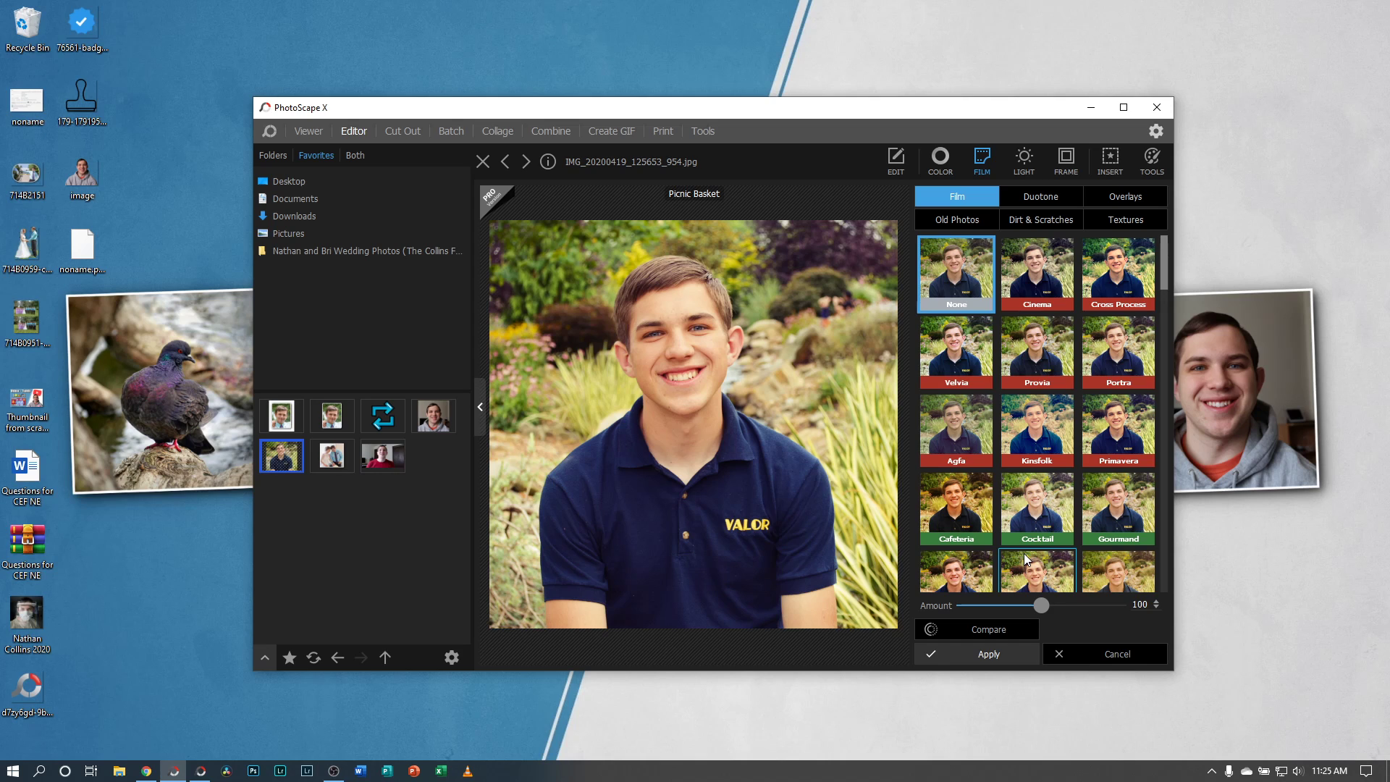
pyautogui.scroll(-2, 1104, 482)
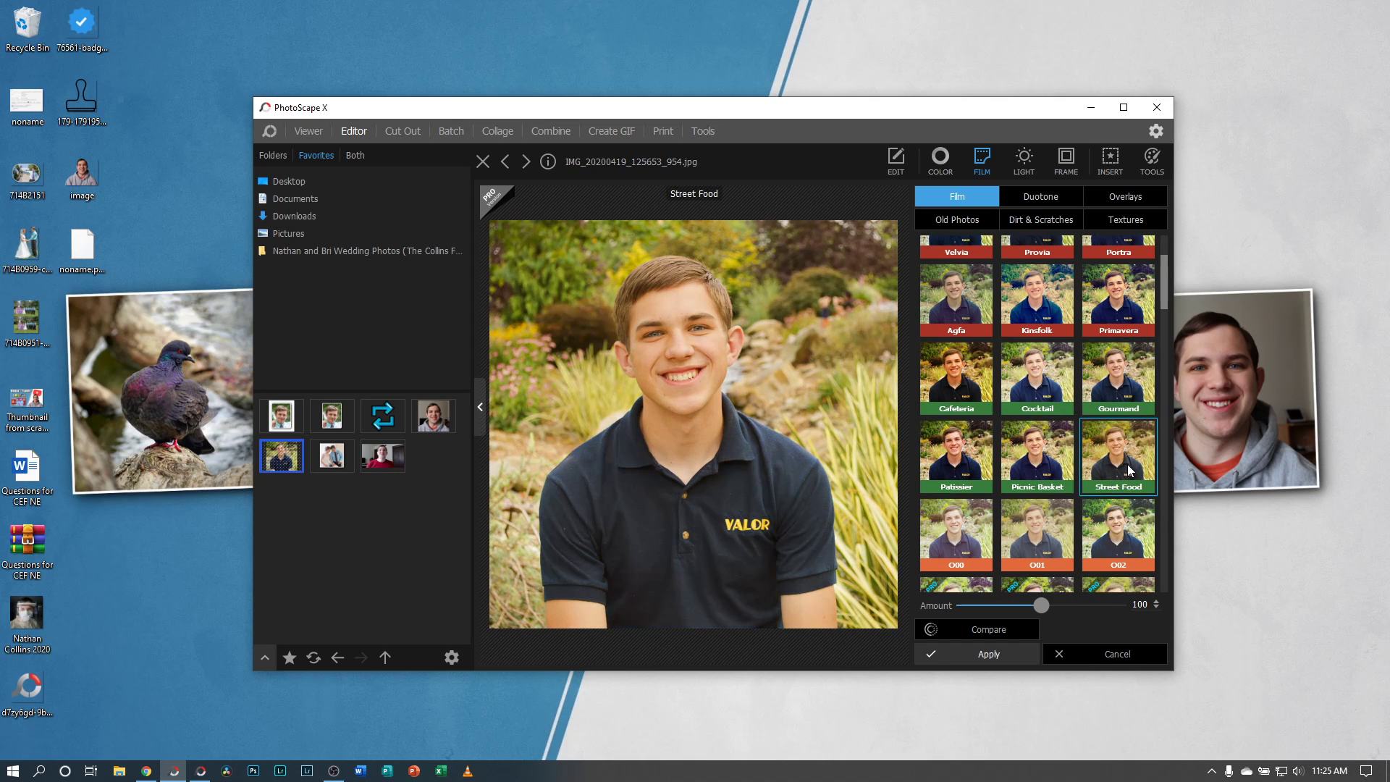
pyautogui.scroll(-1, 1119, 463)
pyautogui.scroll(-1, 1124, 472)
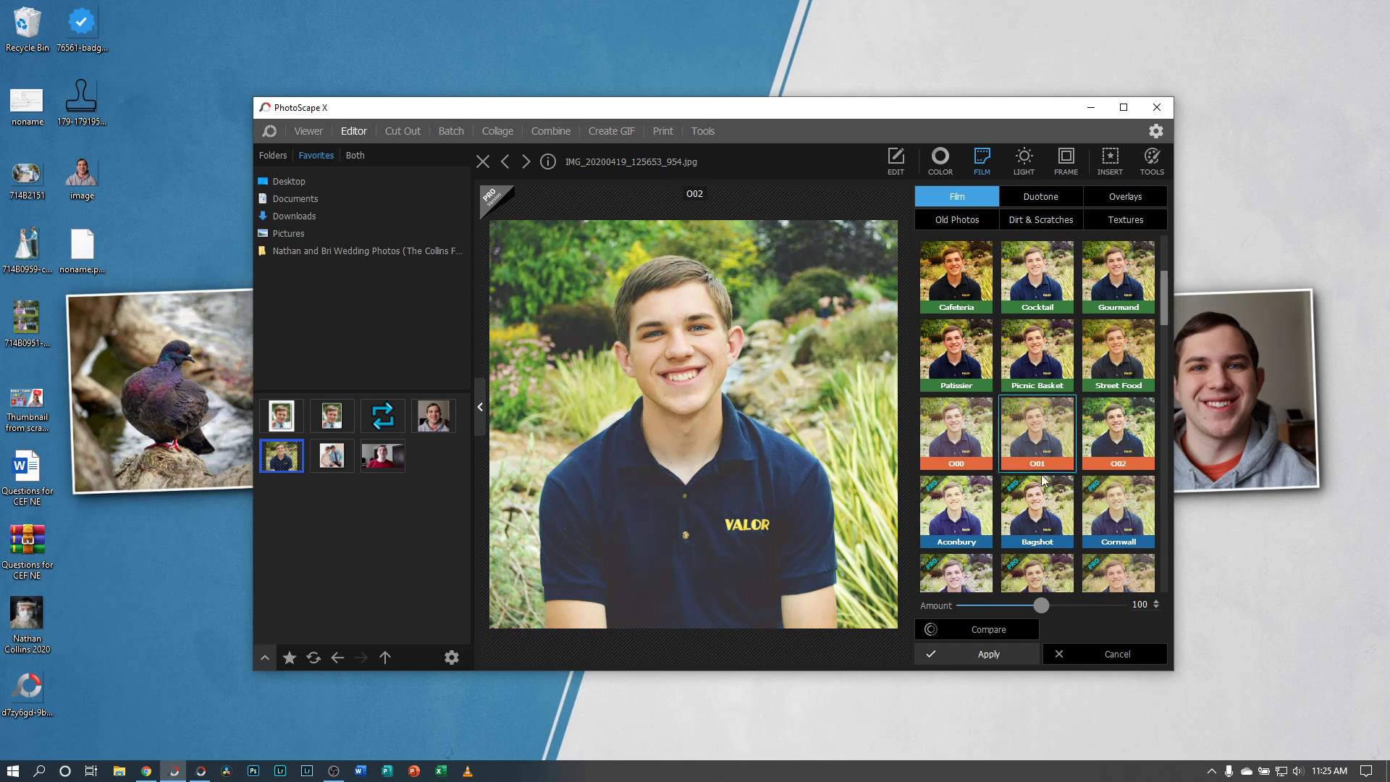
pyautogui.click(201, 771)
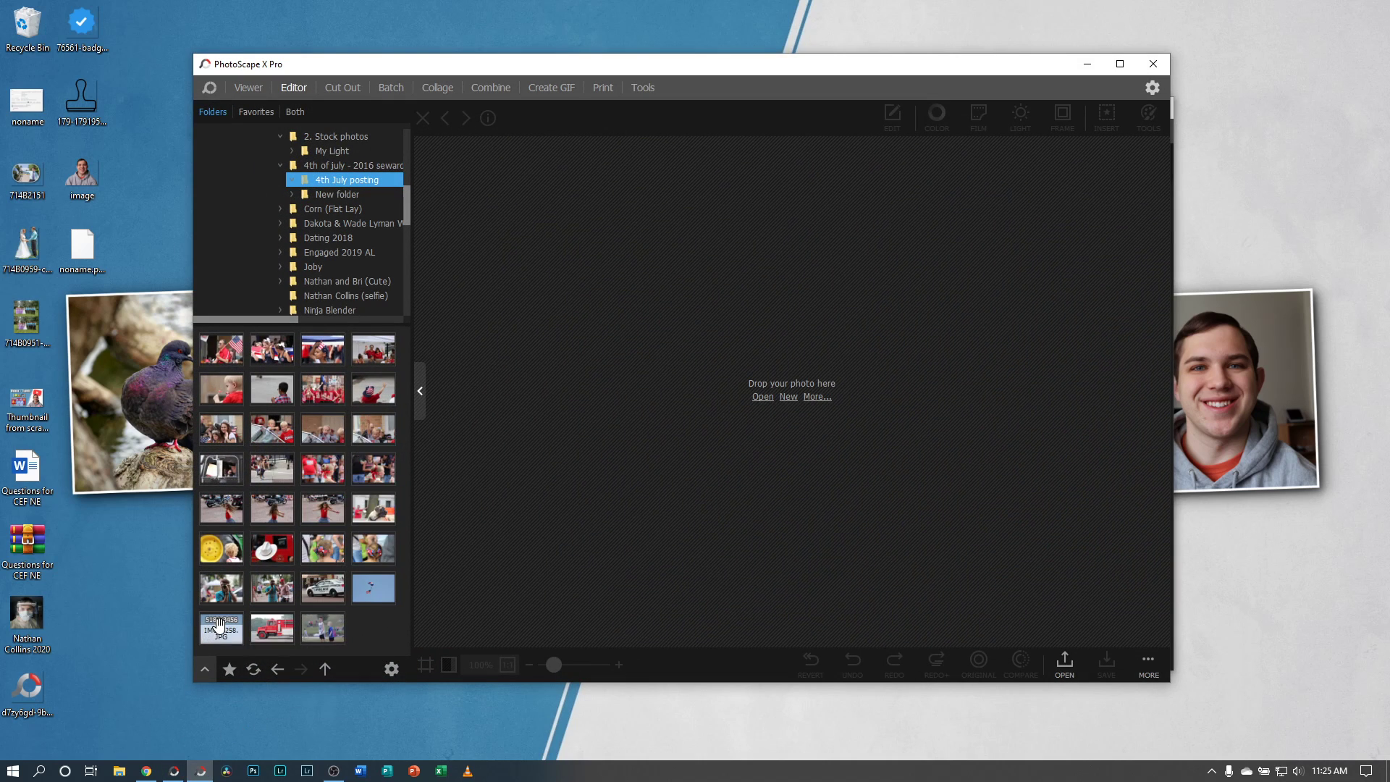
# - Load IMG_6258.JPG into the editor and preview the H03 film look at amount 116
pyautogui.moveTo(208, 636); pyautogui.dragTo(699, 436)
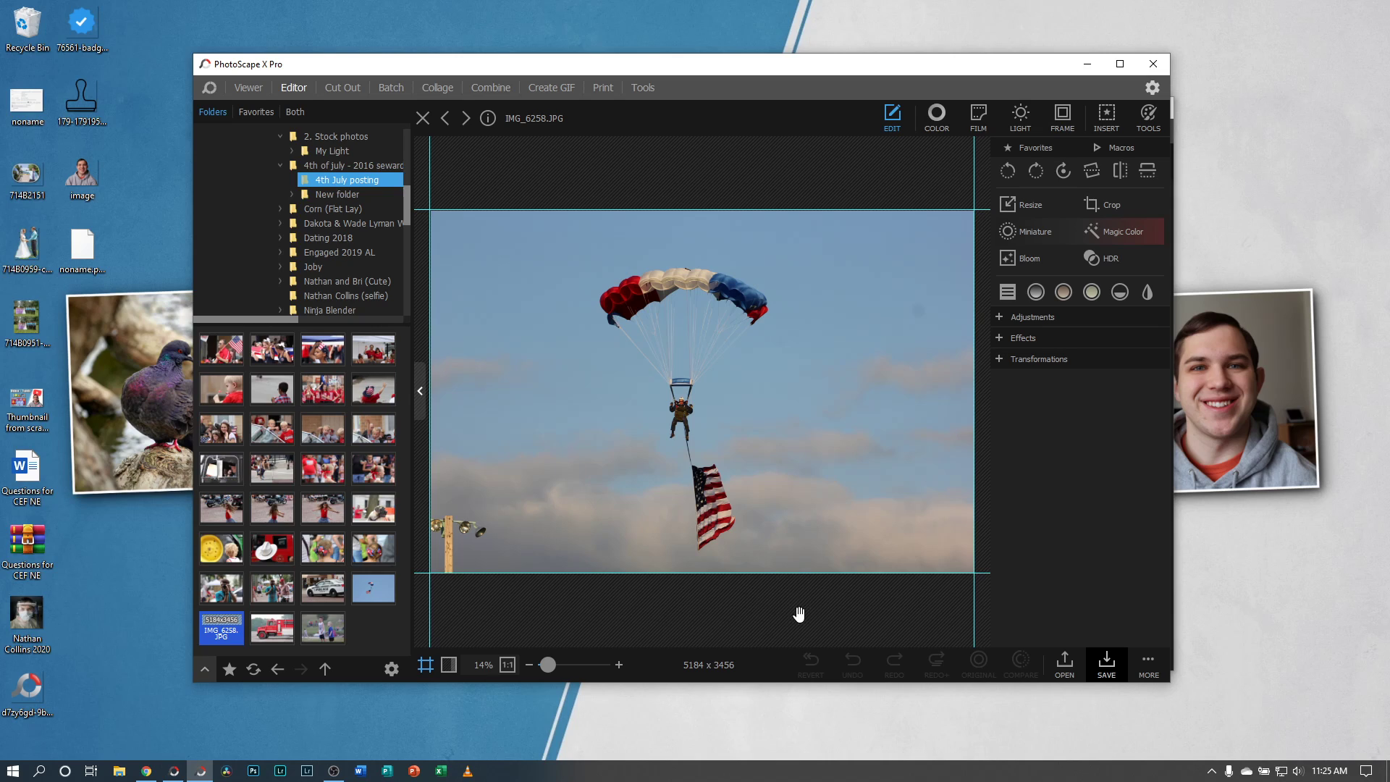
pyautogui.click(976, 116)
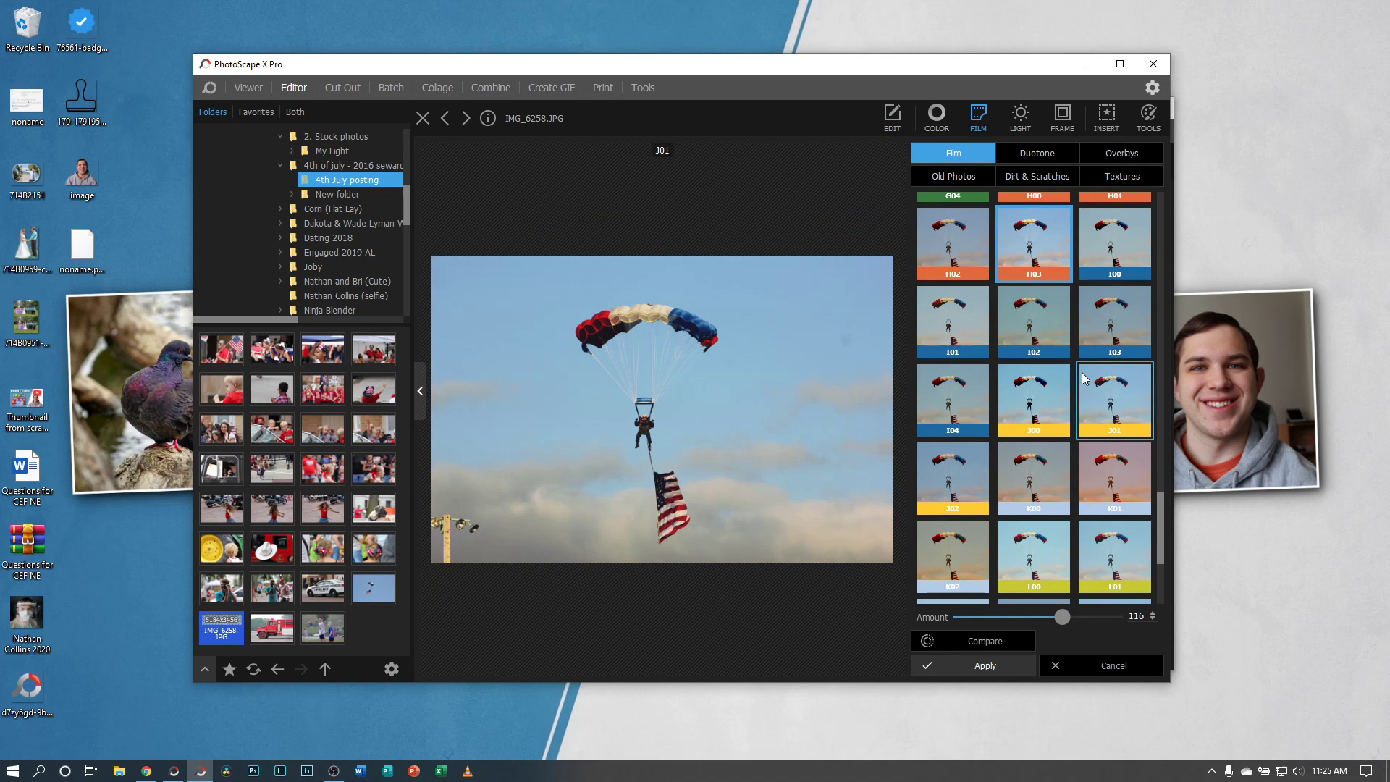
pyautogui.scroll(3, 1044, 354)
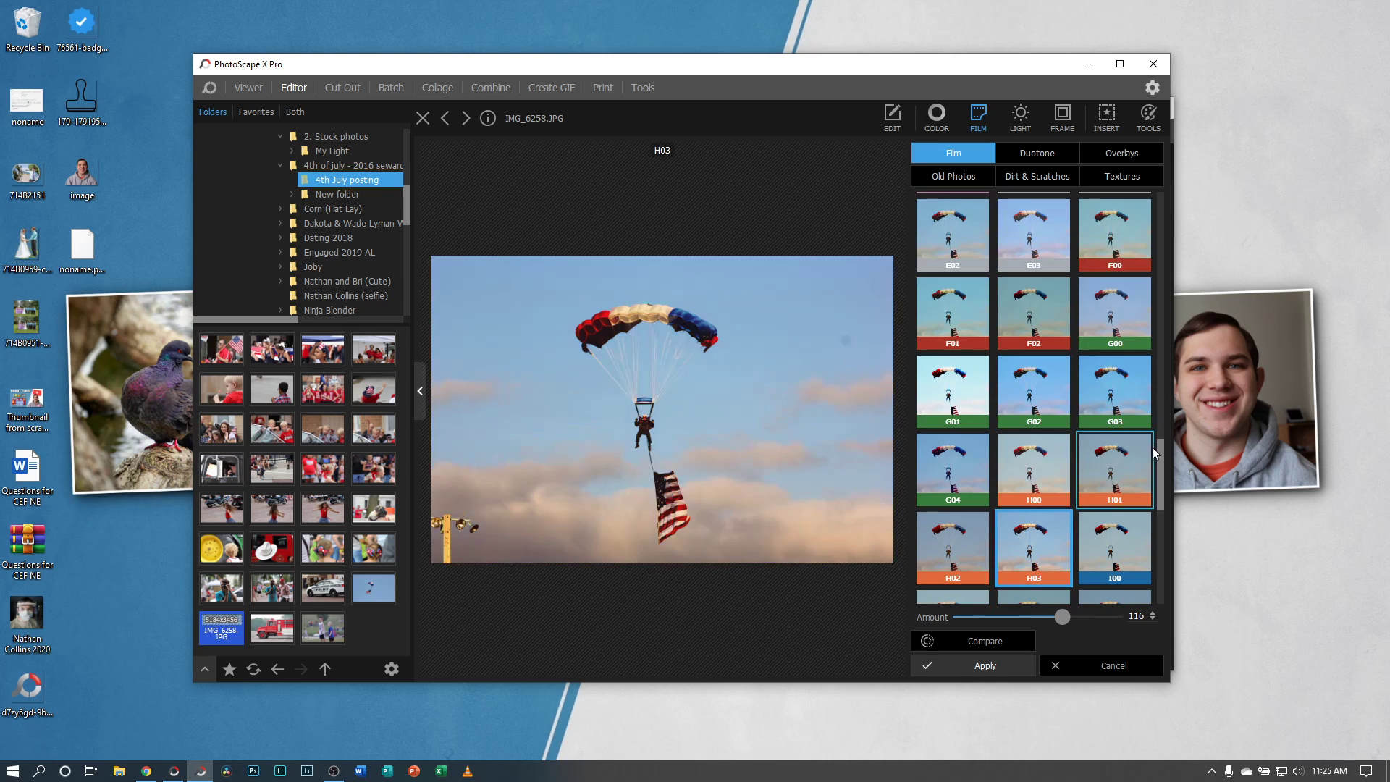
pyautogui.moveTo(1160, 455); pyautogui.dragTo(1161, 242)
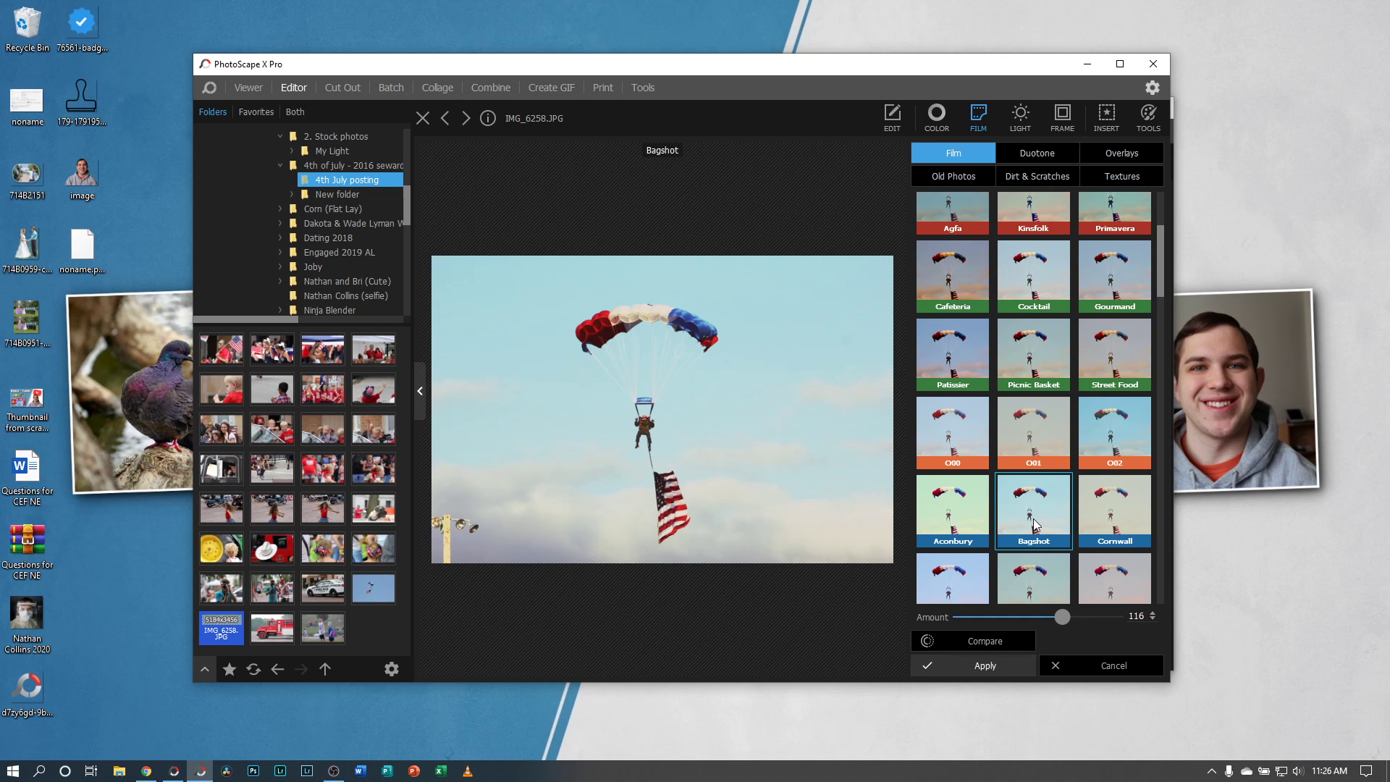
# - In Chrome, go from the petermckinnon tab to the PM LIGHTROOM V3 PRESET PACK 2019 page
pyautogui.click(145, 771)
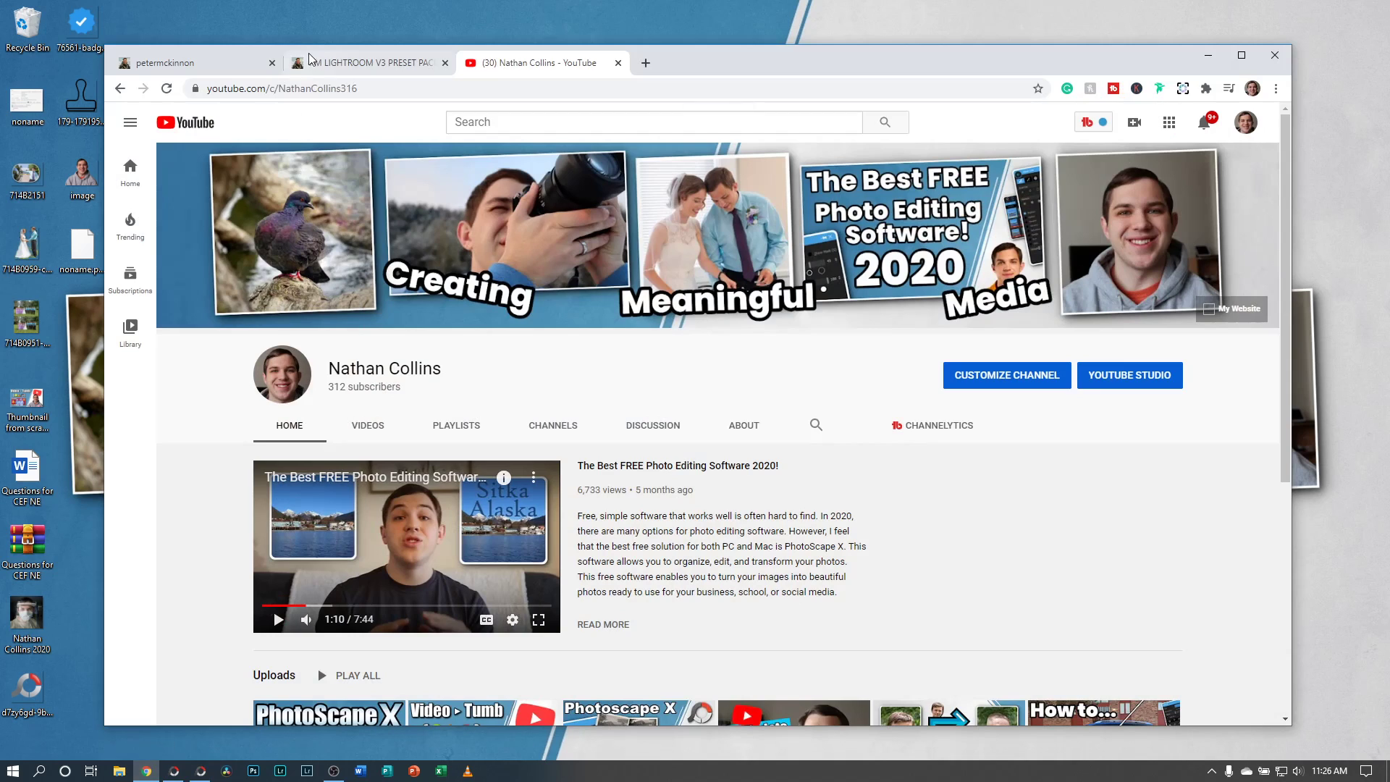
pyautogui.click(246, 63)
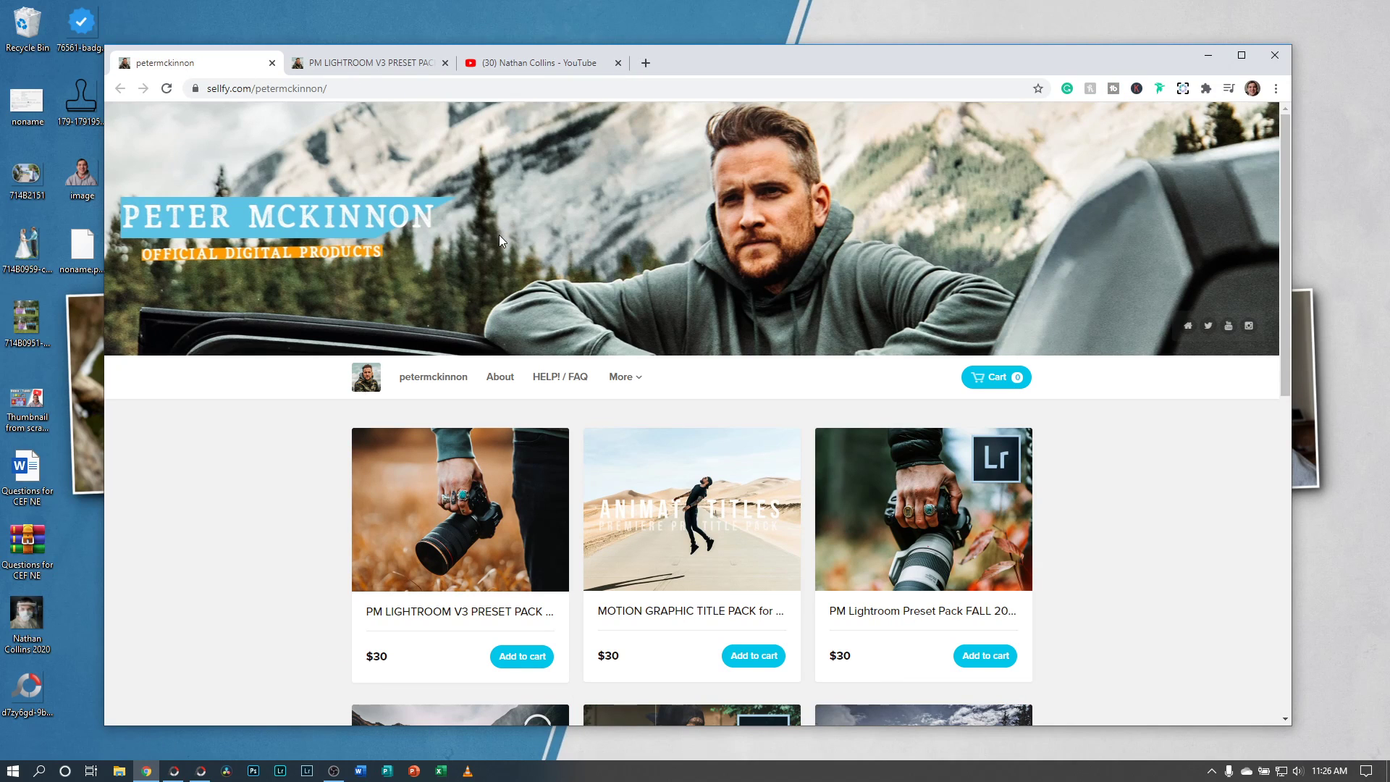
pyautogui.scroll(-6, 658, 502)
pyautogui.scroll(2, 658, 505)
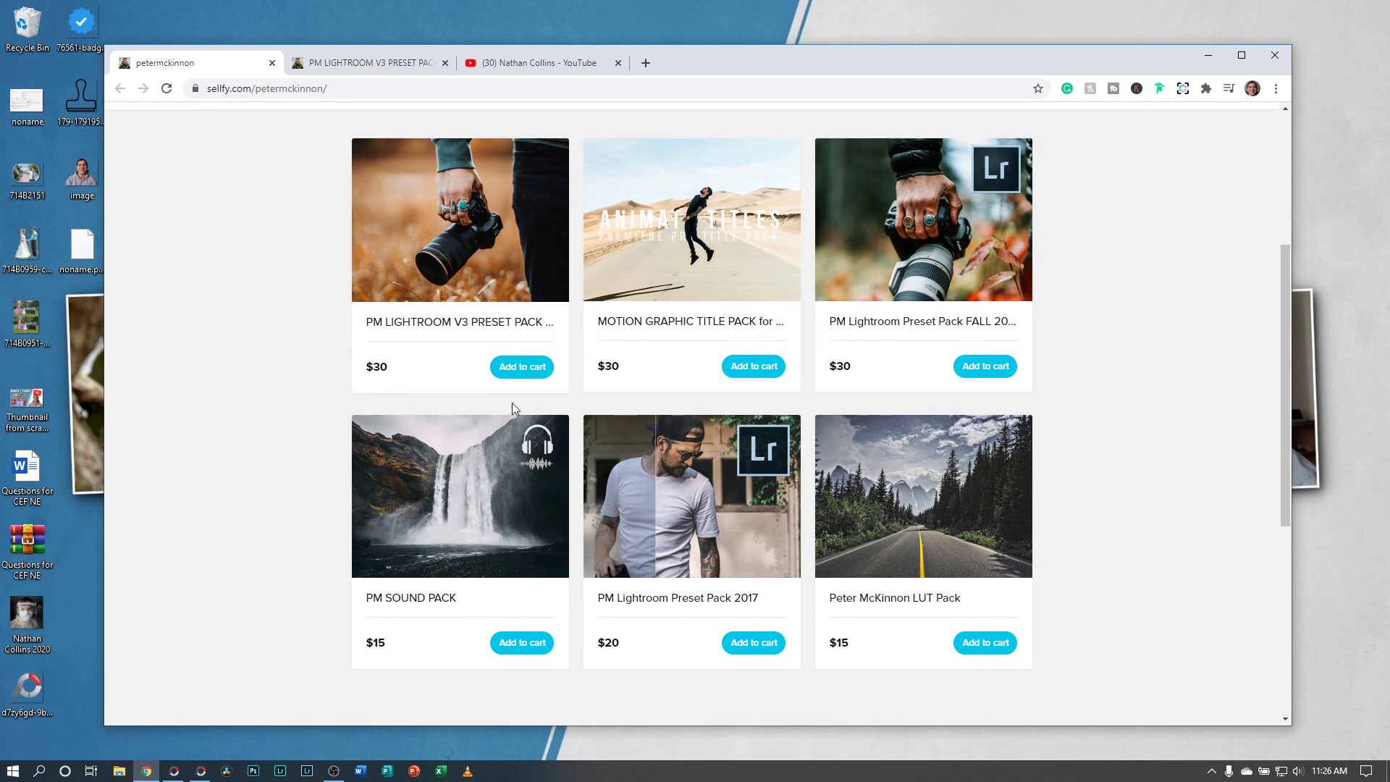
pyautogui.click(384, 65)
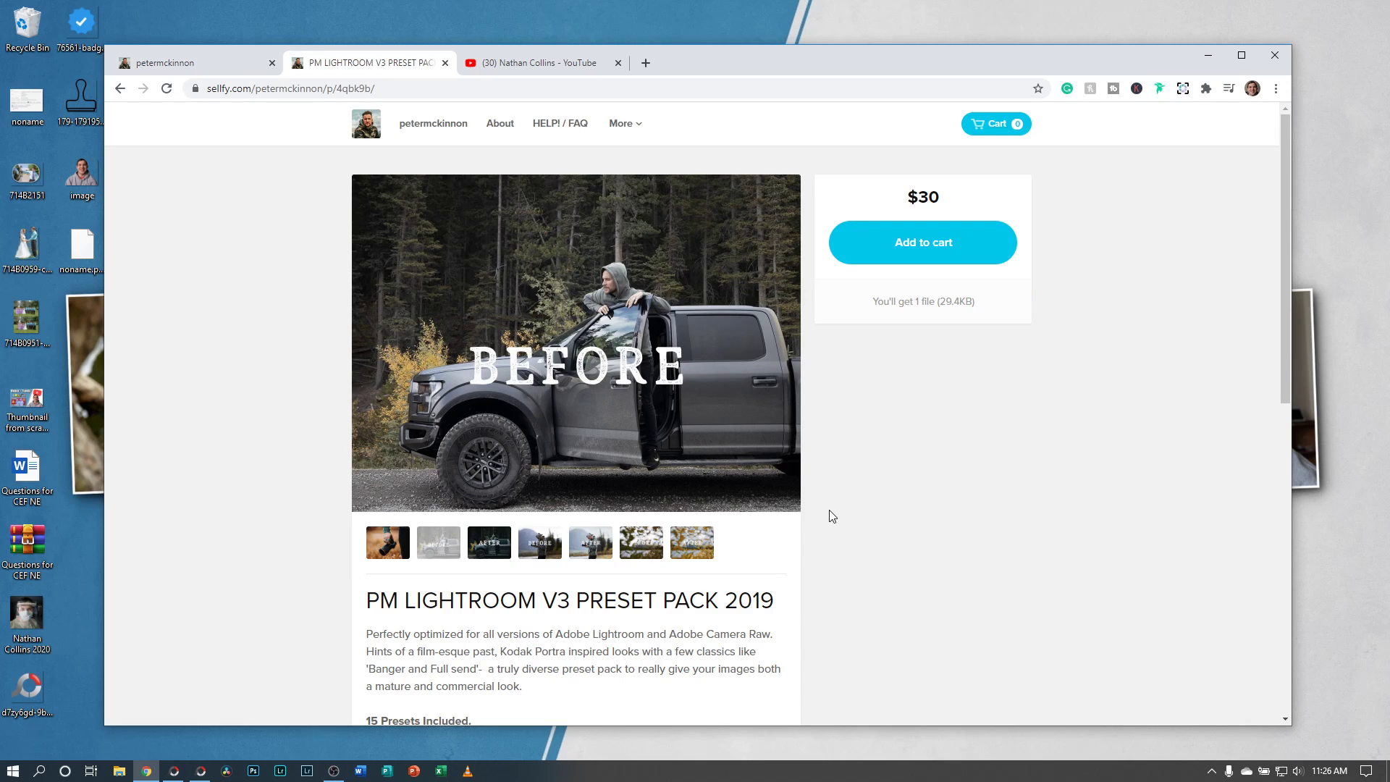
# - Enlarge the preset pack's sample gallery, step through all seven before/after images, then close it
pyautogui.moveTo(790, 365)
pyautogui.click(787, 187)
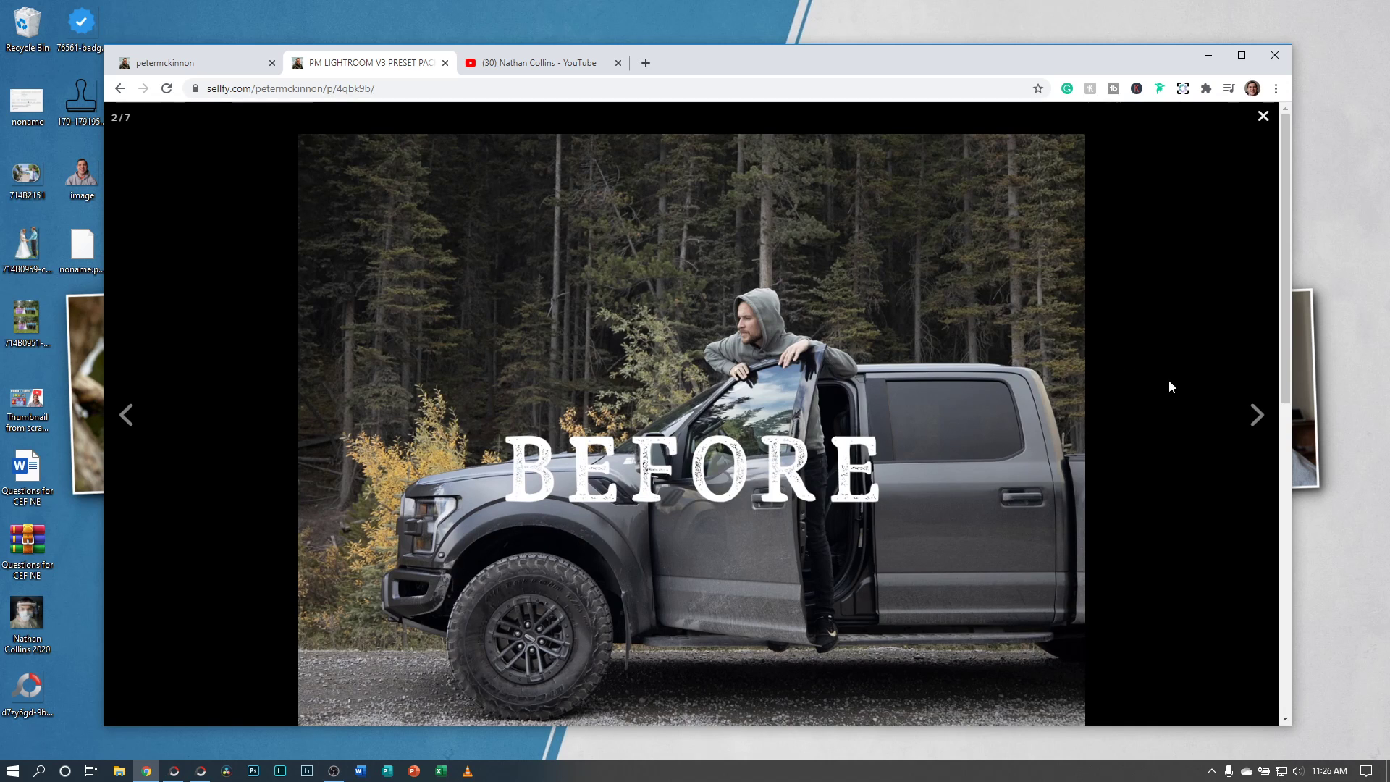
pyautogui.click(1257, 416)
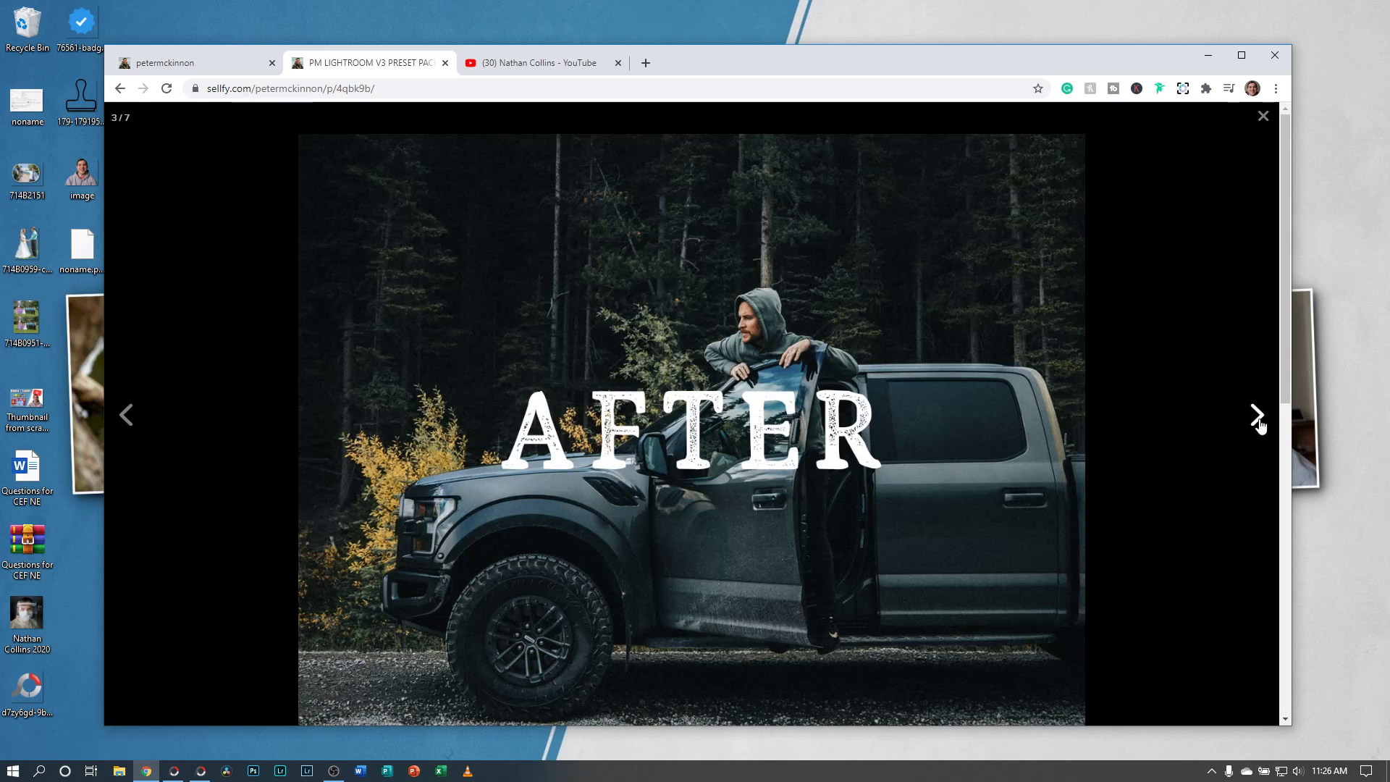
pyautogui.click(1258, 415)
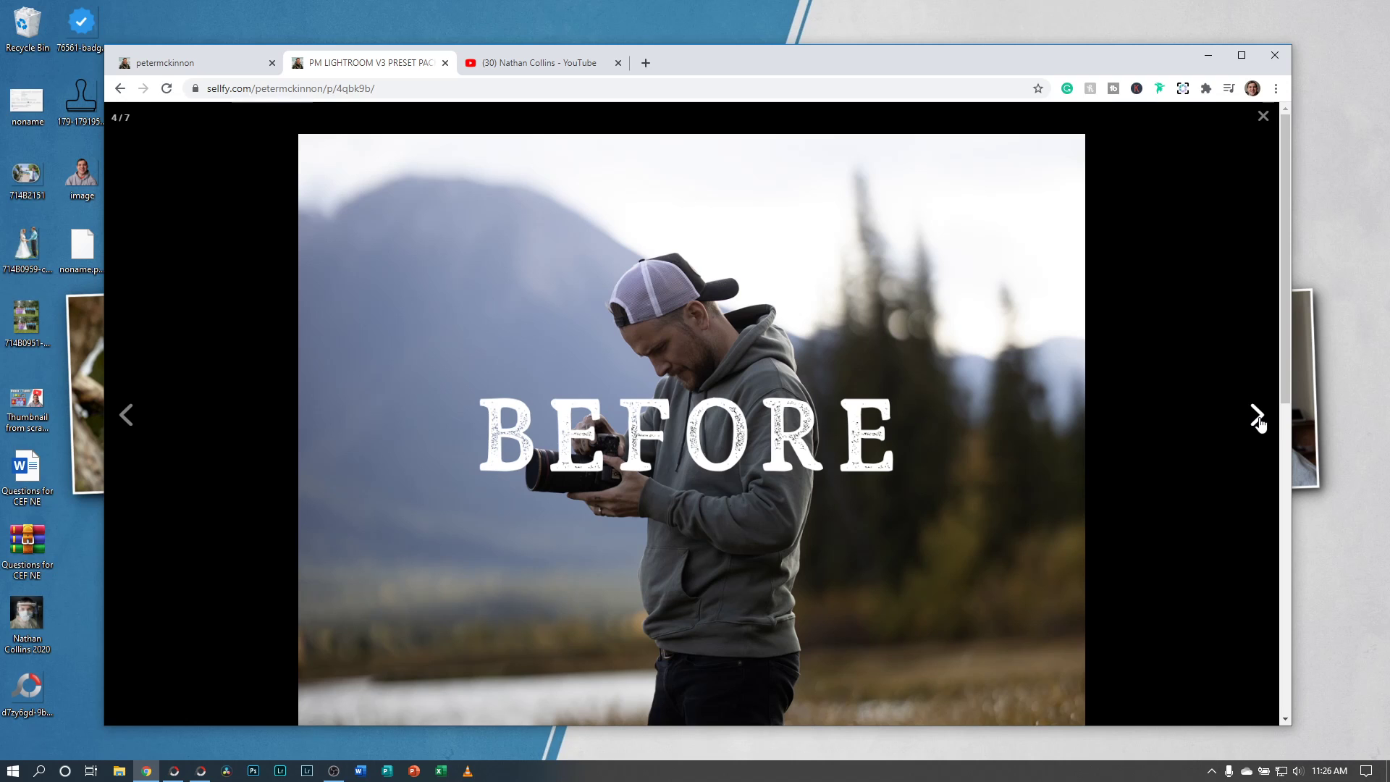
pyautogui.click(1257, 418)
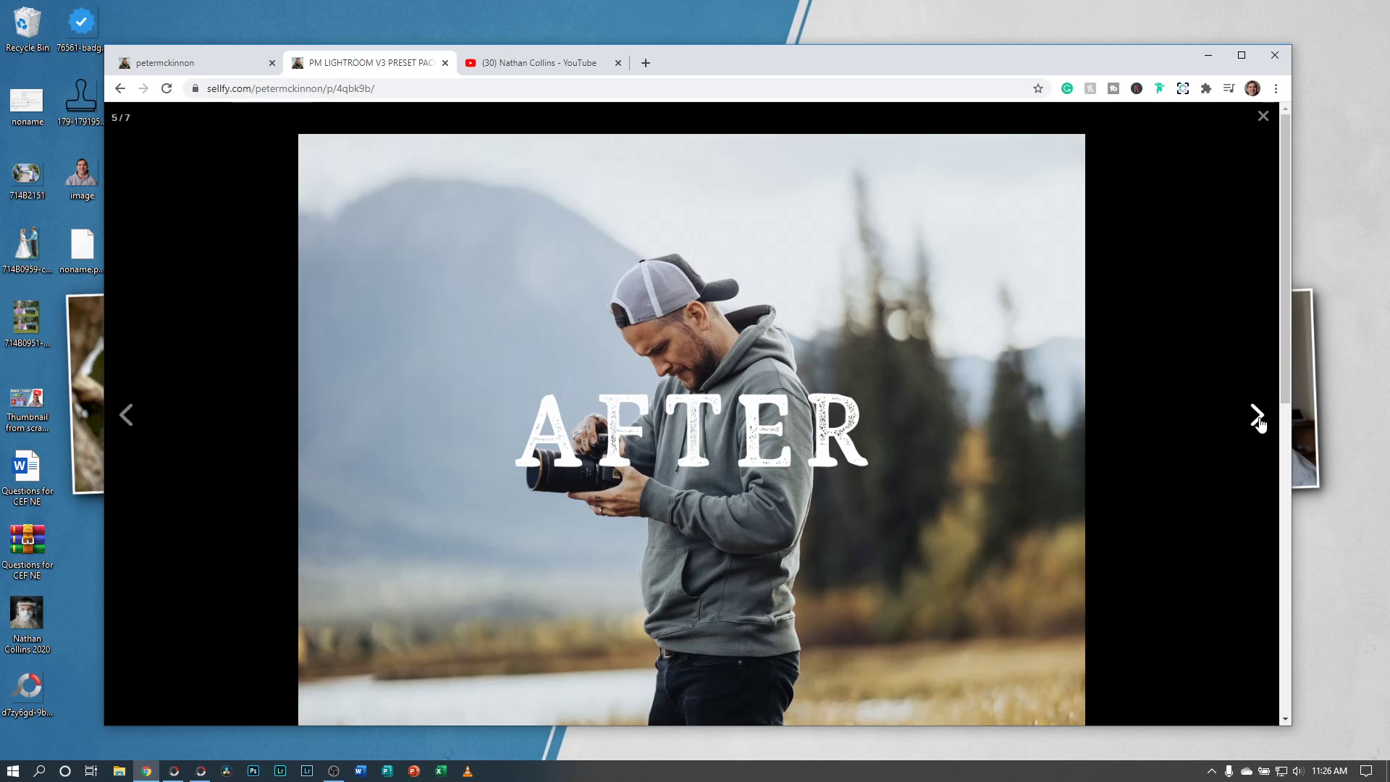
pyautogui.click(1257, 418)
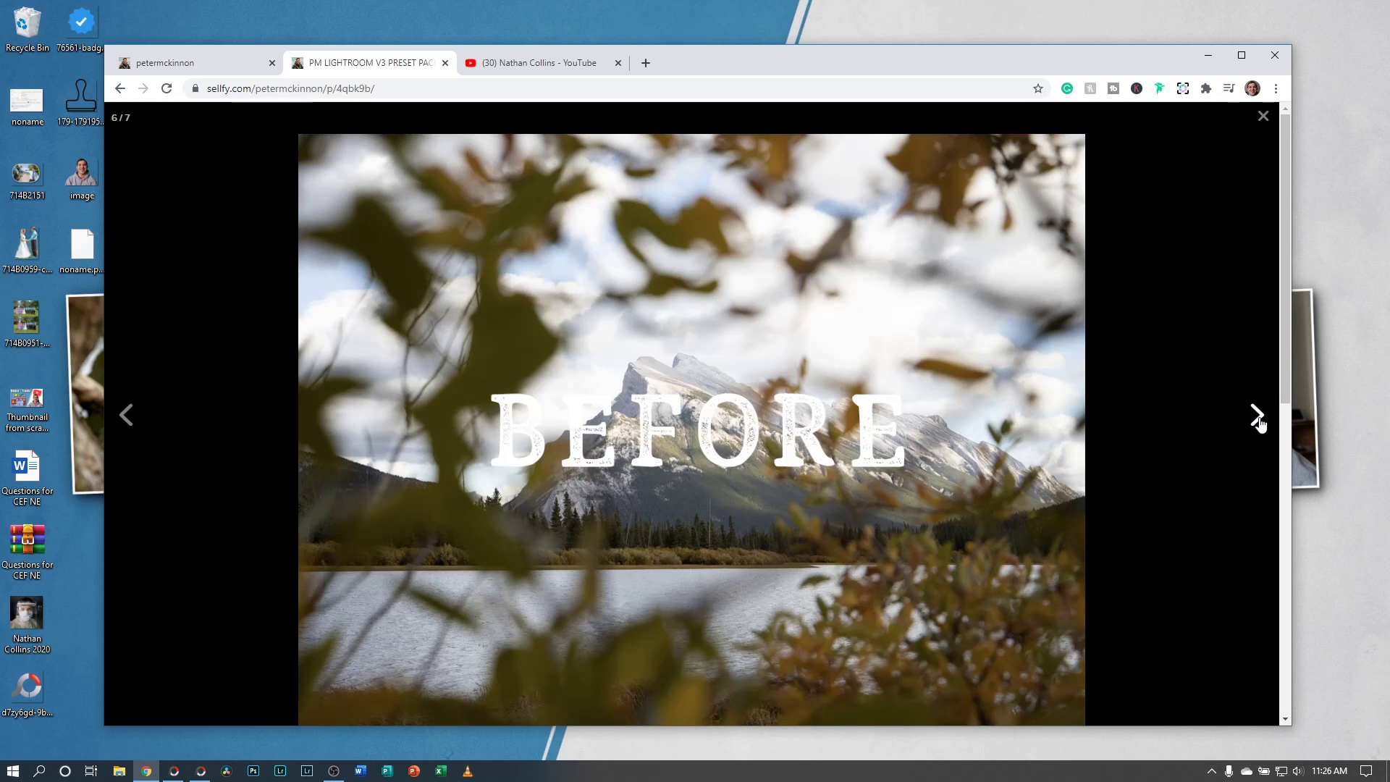
pyautogui.click(1257, 418)
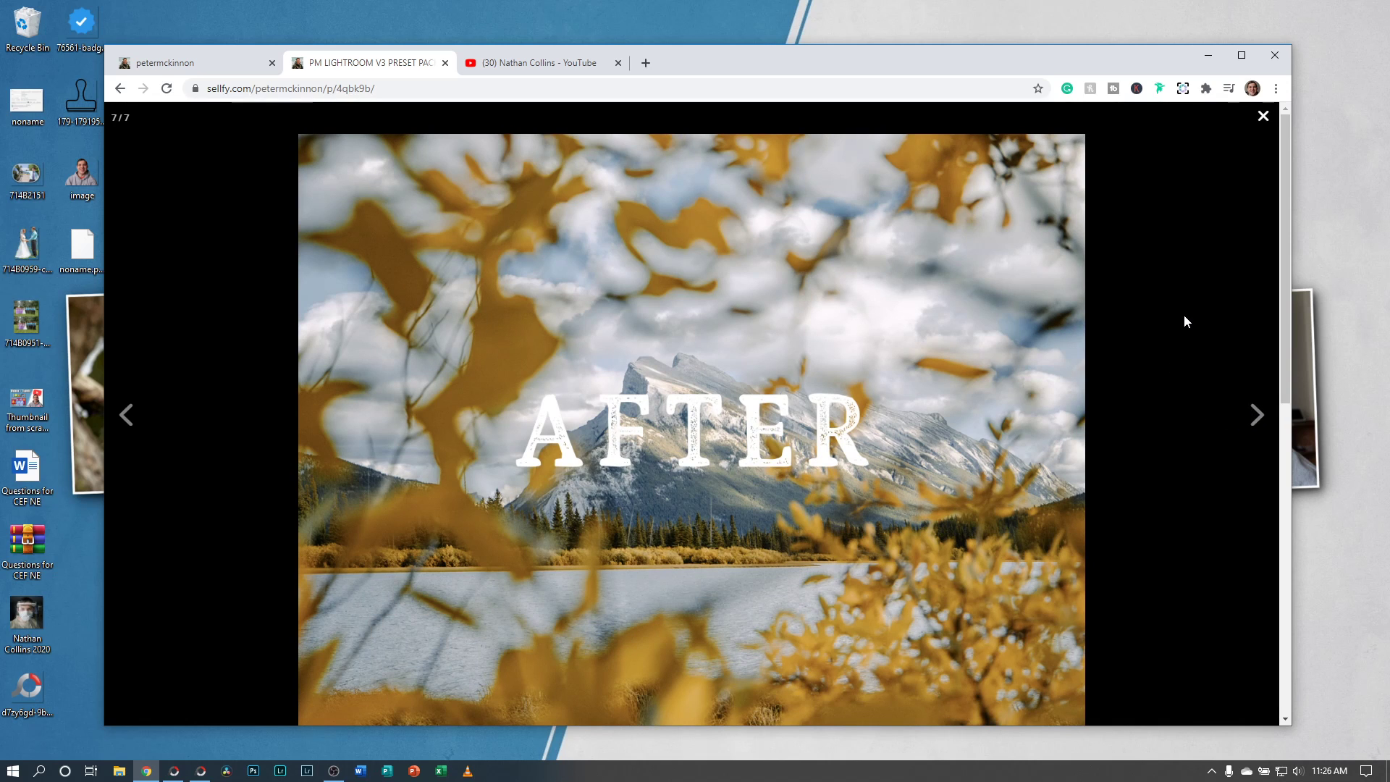
pyautogui.click(1263, 117)
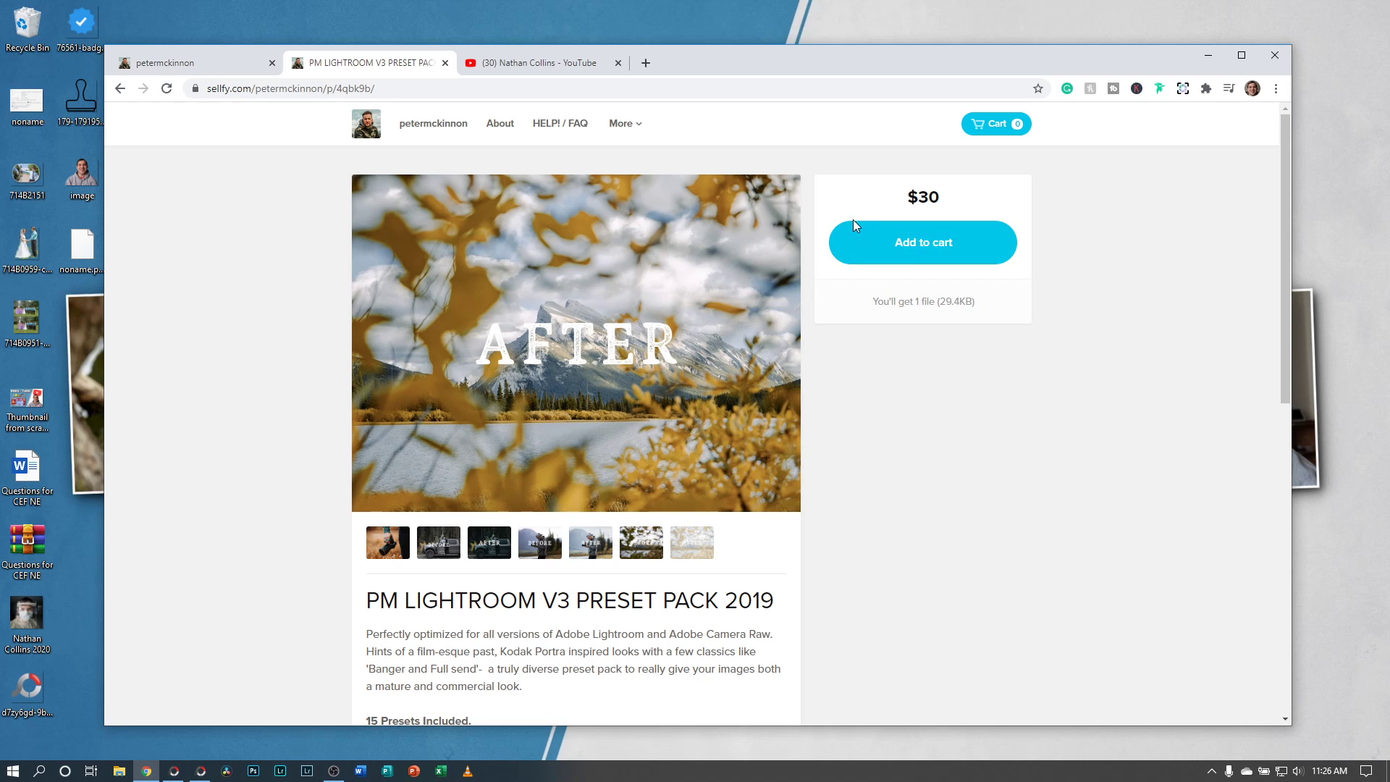
# - Minimize Chrome and bring PhotoScape X to the front, maximized
pyautogui.click(1211, 58)
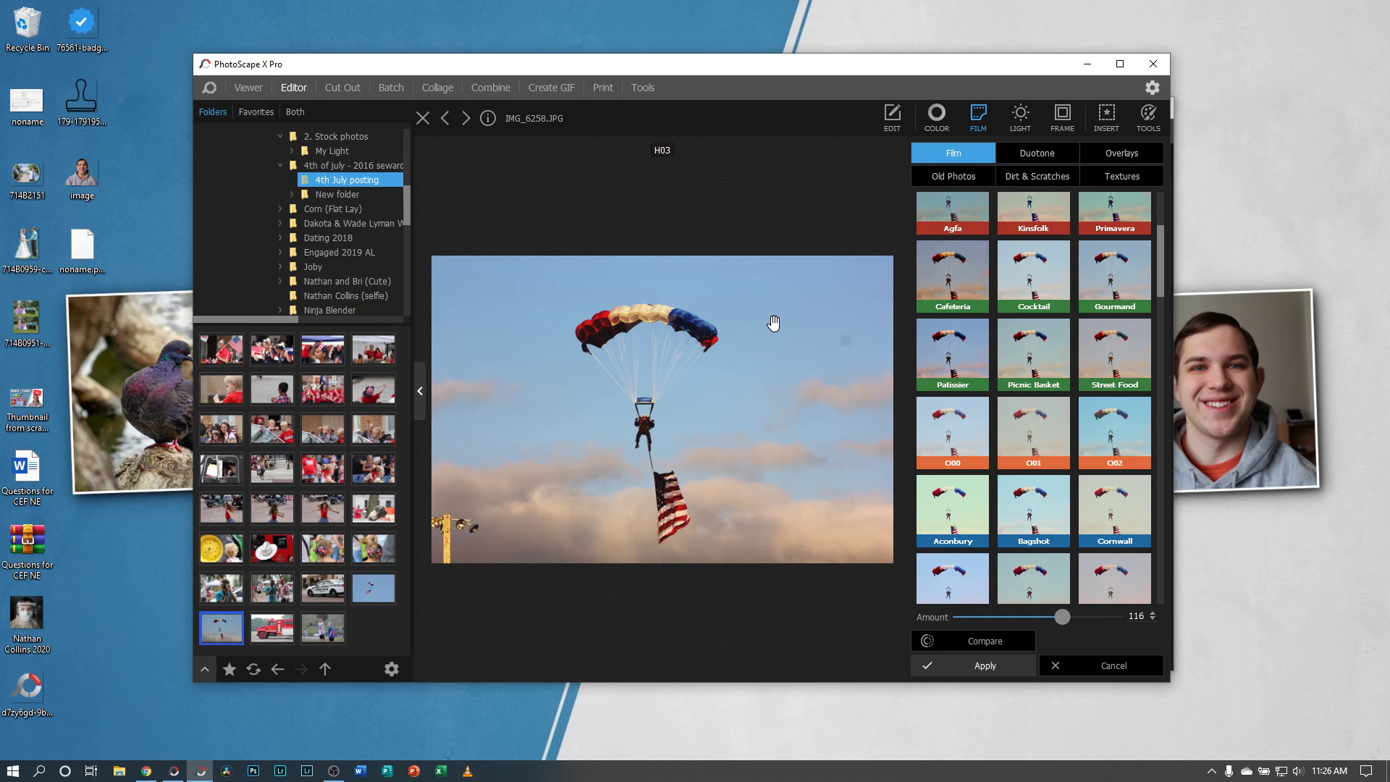
pyautogui.click(175, 773)
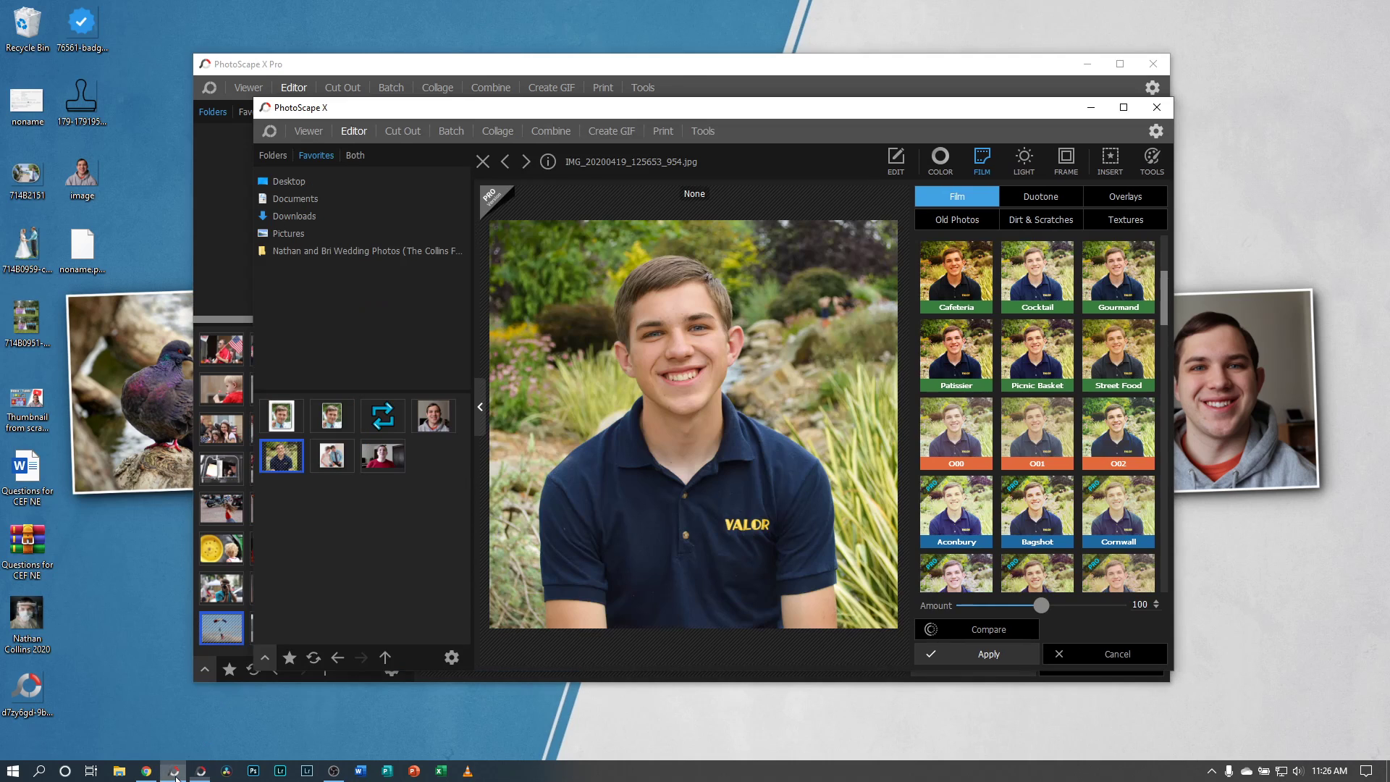
pyautogui.click(1124, 107)
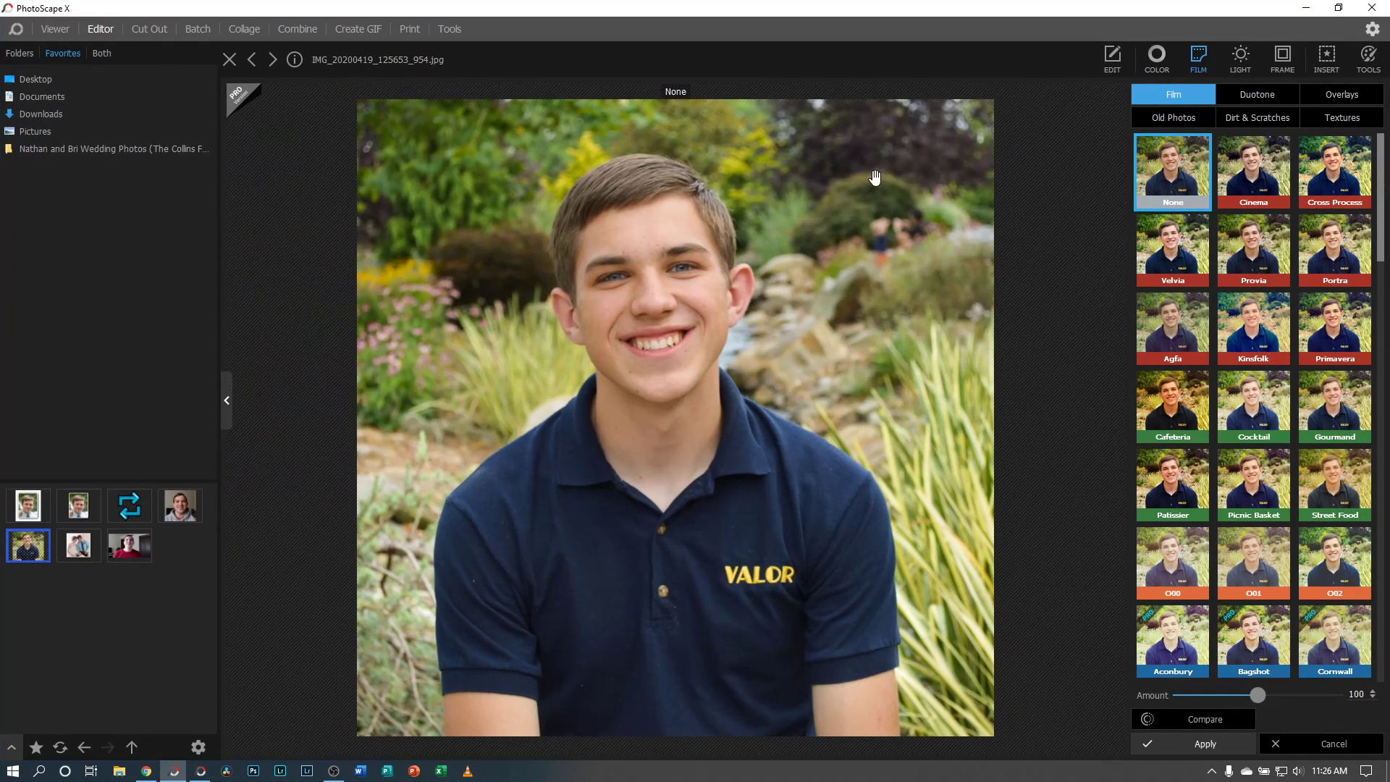
# - Show the portrait's EDIT tools, try Macros > Play Macro, and dismiss the Pro upgrade prompt
pyautogui.click(1112, 58)
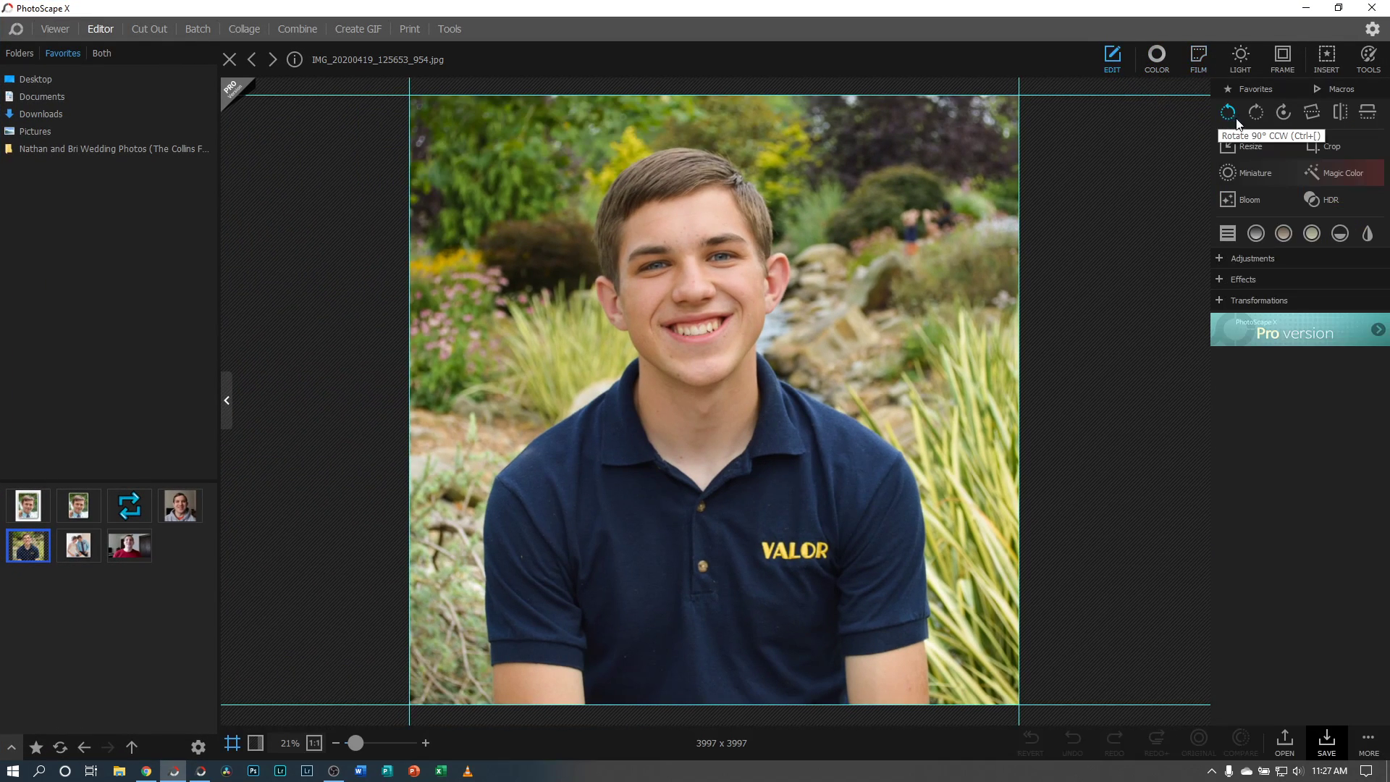
pyautogui.click(1341, 88)
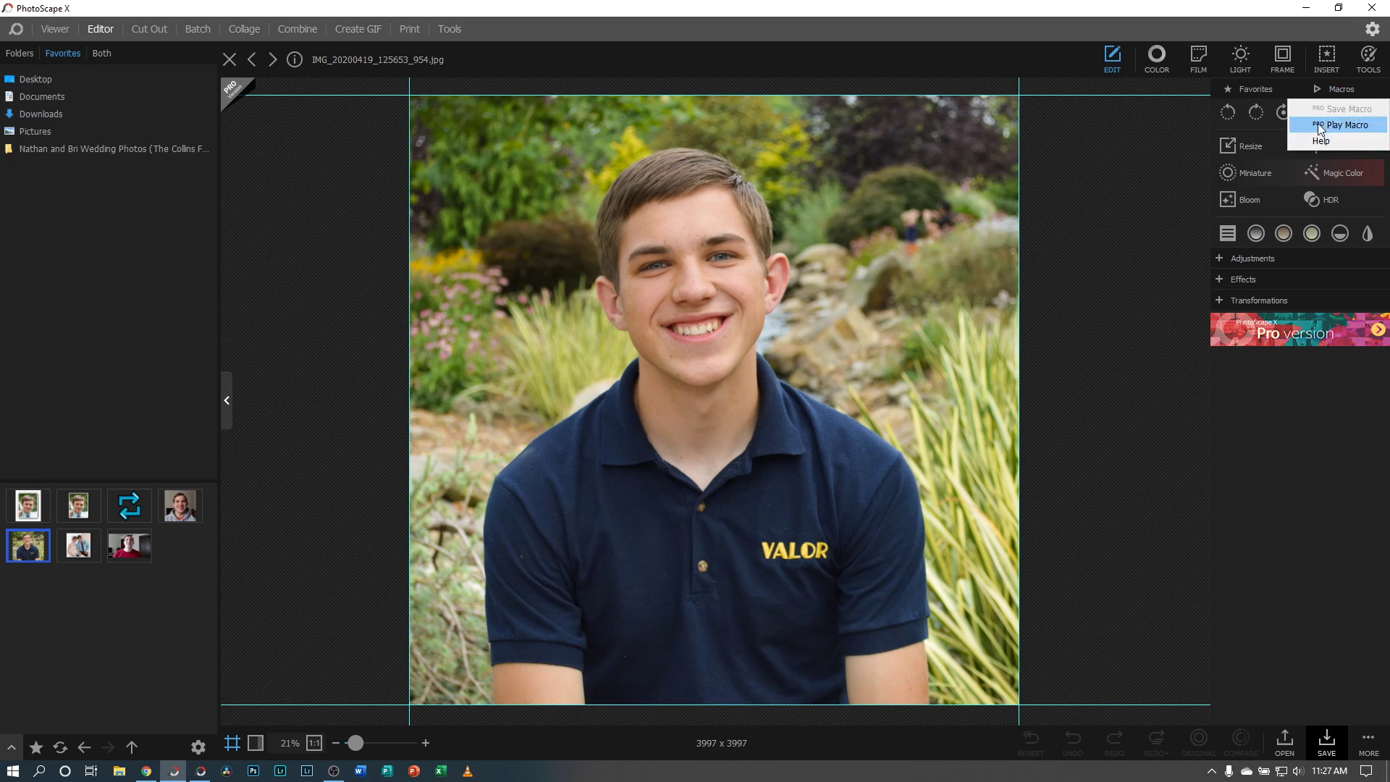
pyautogui.click(1343, 126)
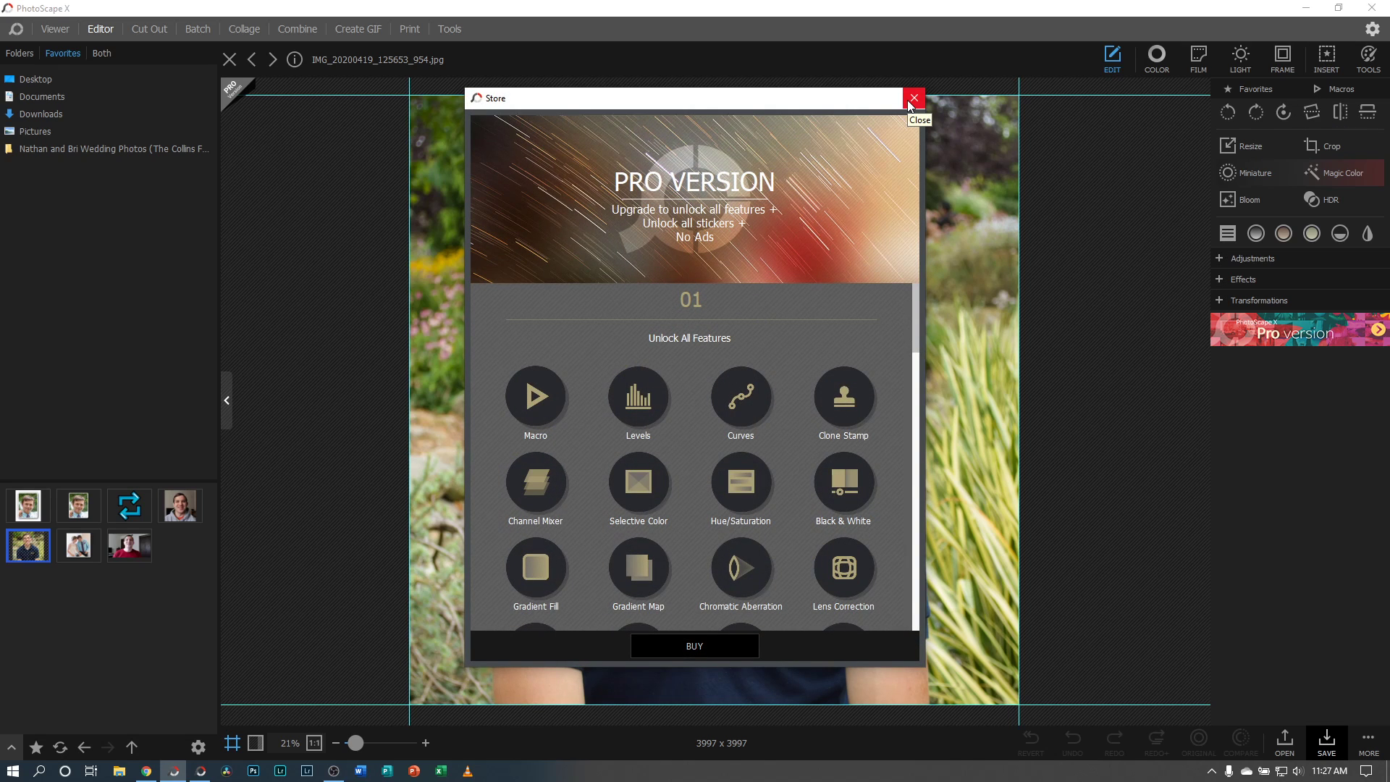
pyautogui.click(910, 105)
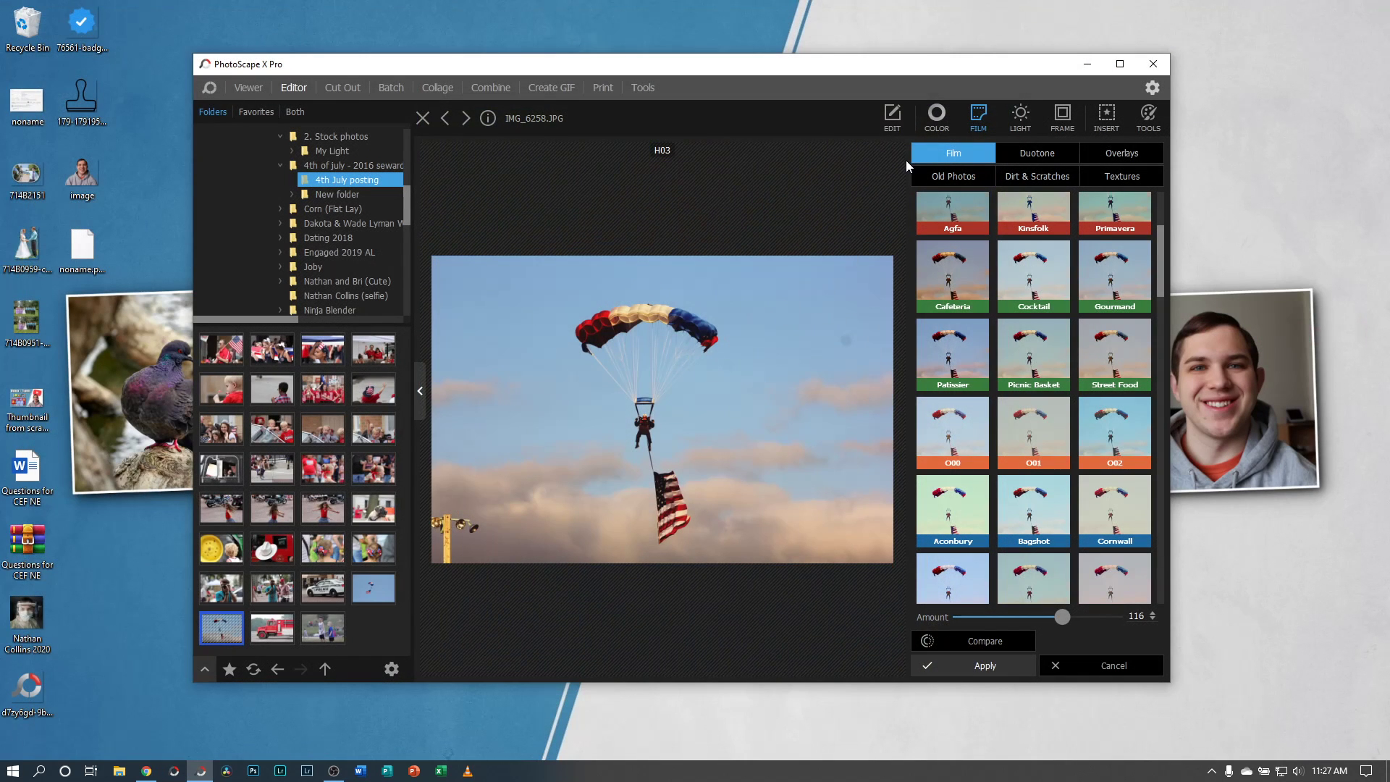
# - Show the parachute photo's EDIT tools and open the Macros dropdown
pyautogui.click(892, 116)
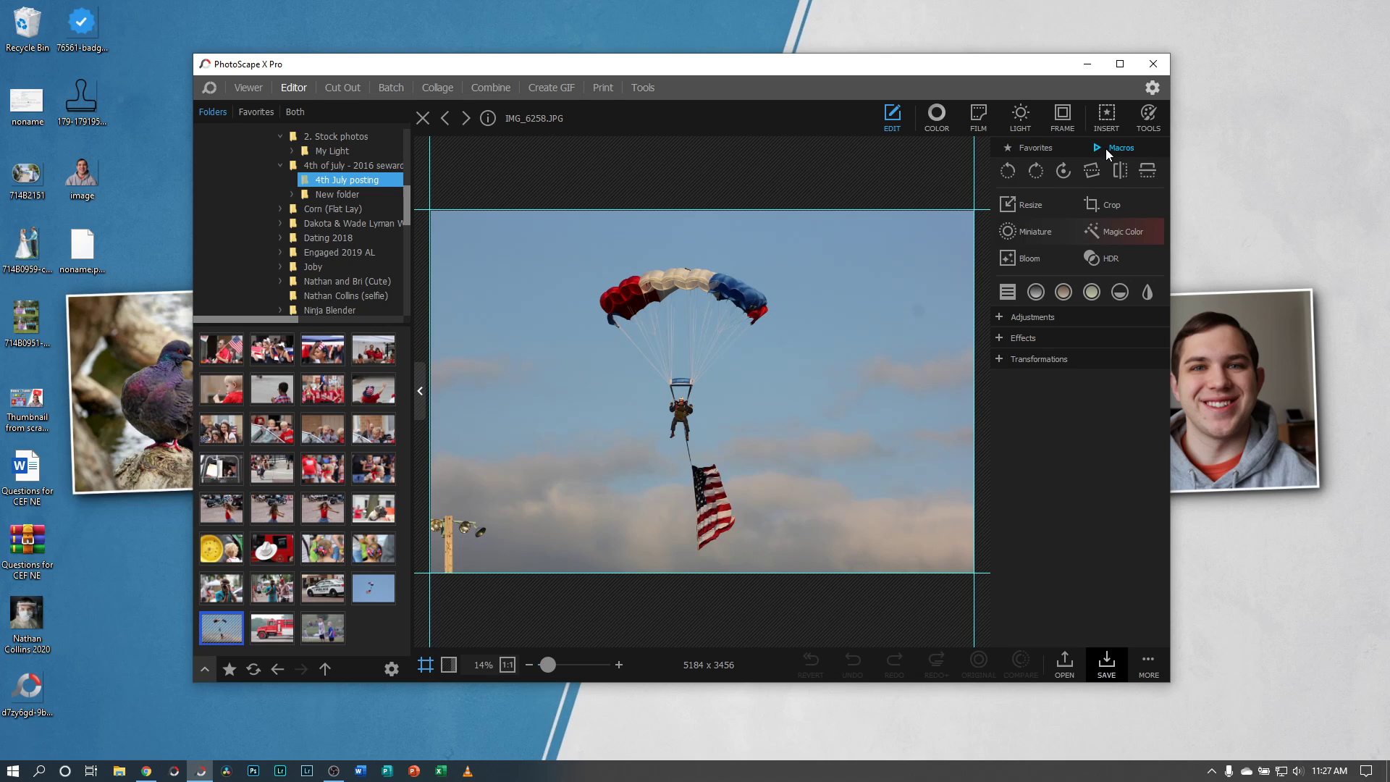
pyautogui.click(1114, 148)
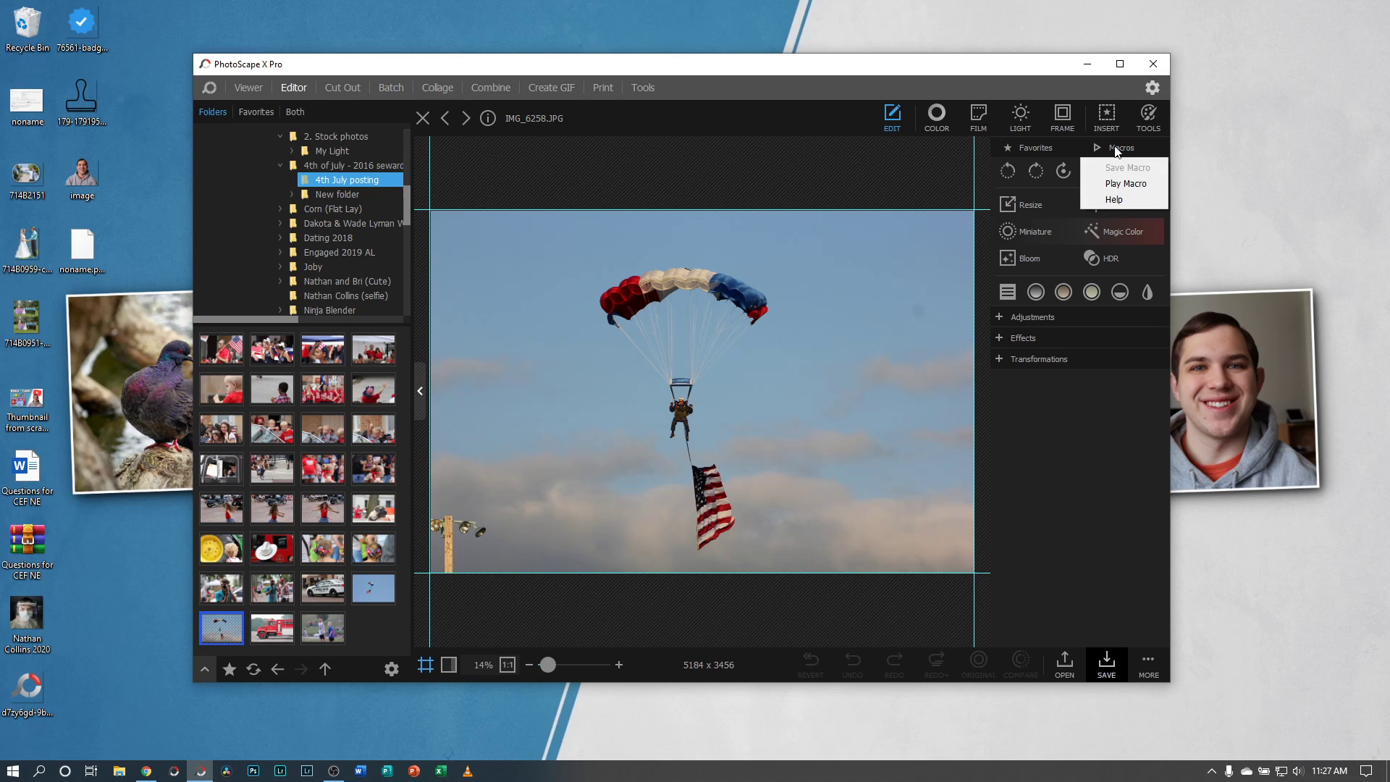
# - Play the Desktop macro file noname.psxmcr, loading its Grayscale and Miniature filters
pyautogui.click(1128, 184)
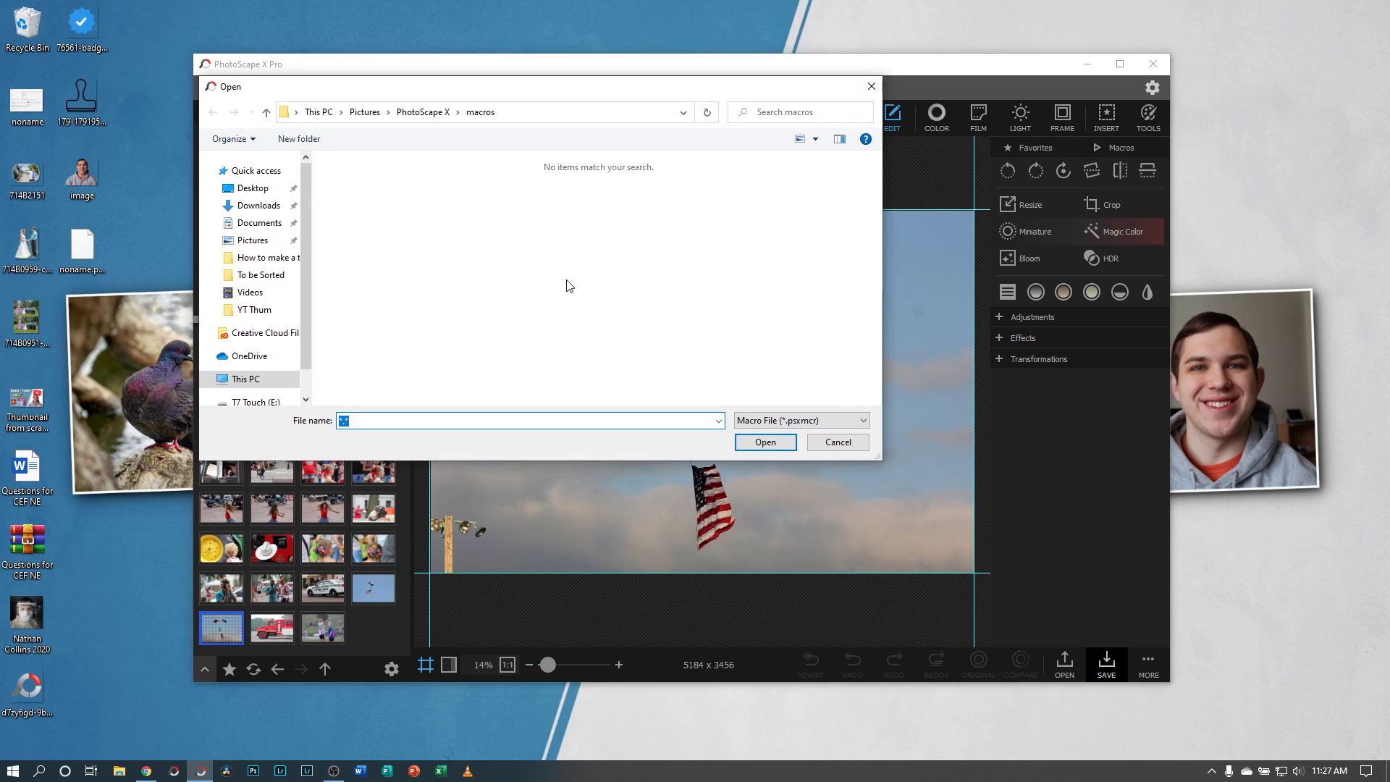
pyautogui.click(252, 189)
pyautogui.scroll(-10, 610, 267)
pyautogui.scroll(5, 610, 268)
pyautogui.click(656, 282)
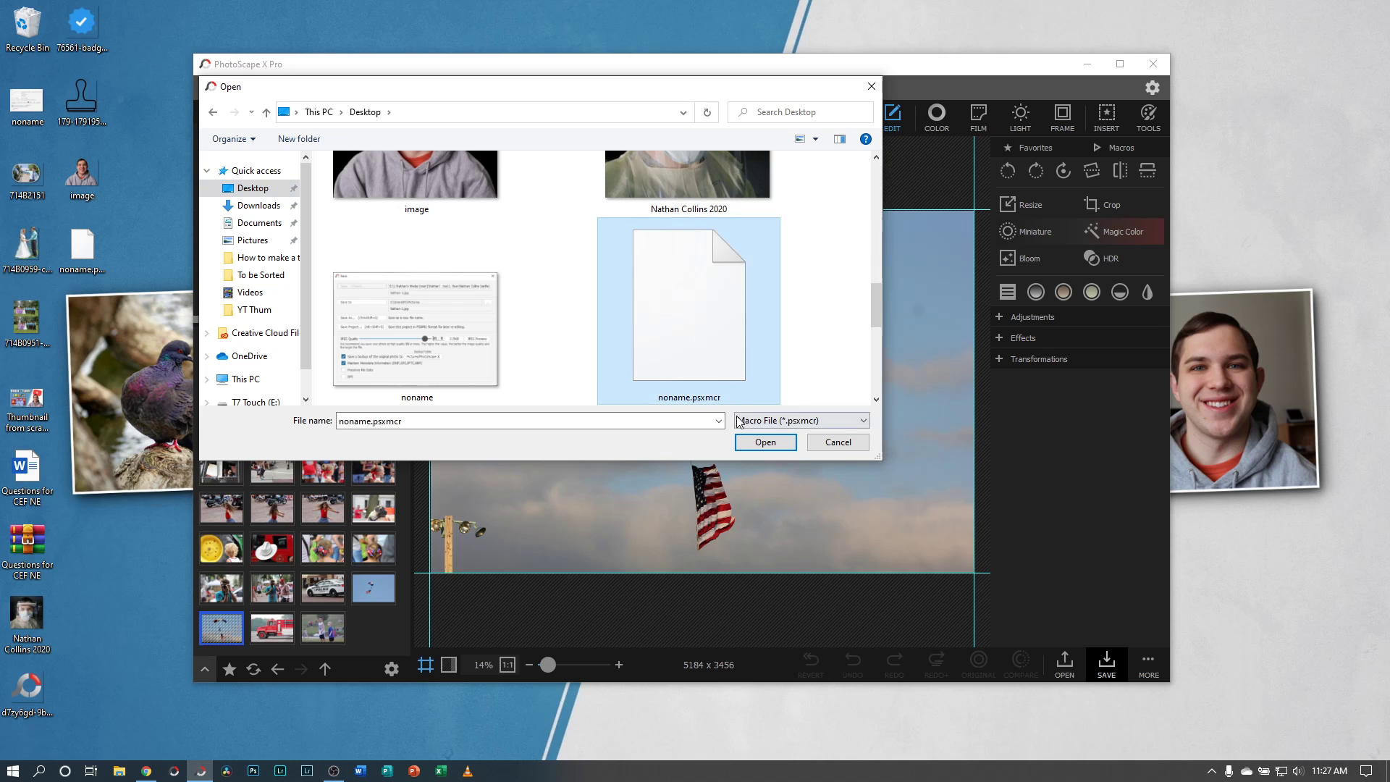
pyautogui.click(763, 443)
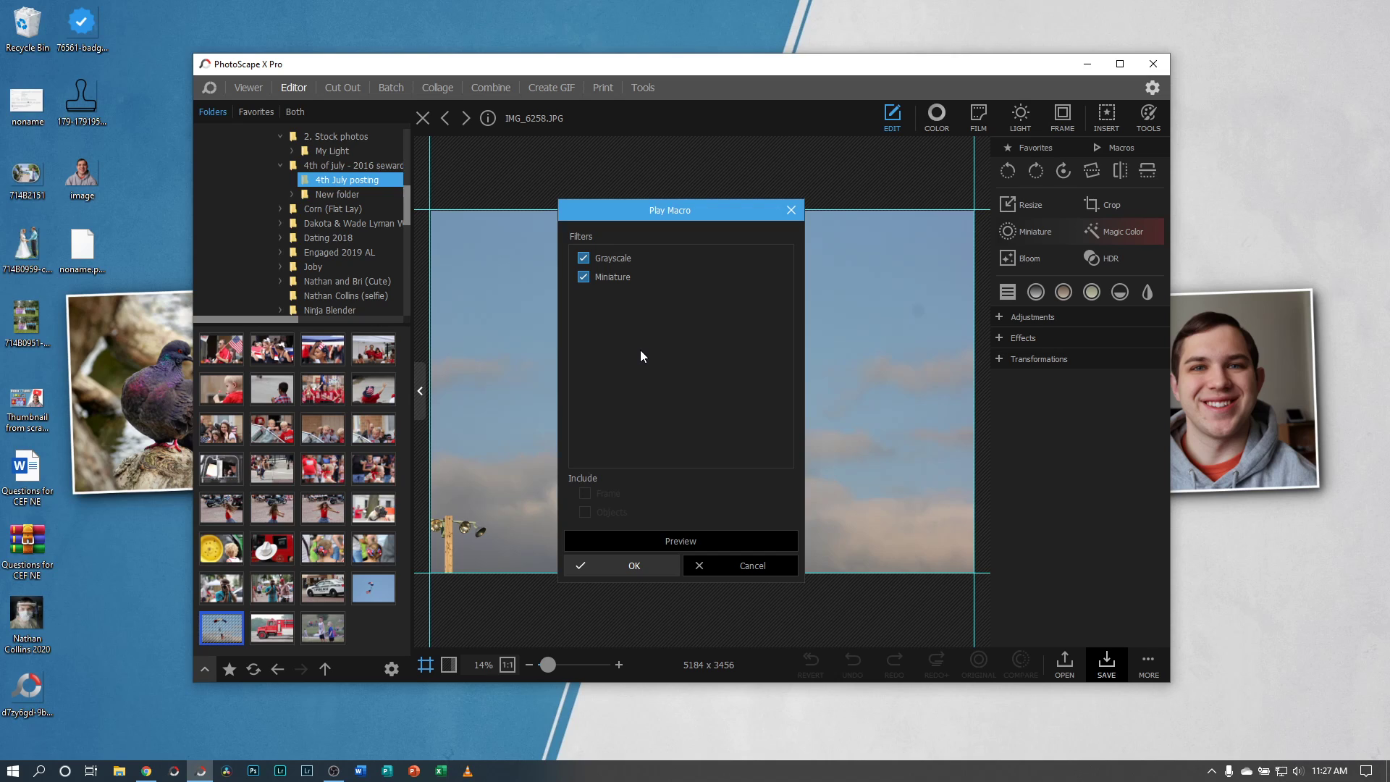
# - Preview the Grayscale and Miniature macro on IMG_6258.JPG, then apply it
pyautogui.click(643, 542)
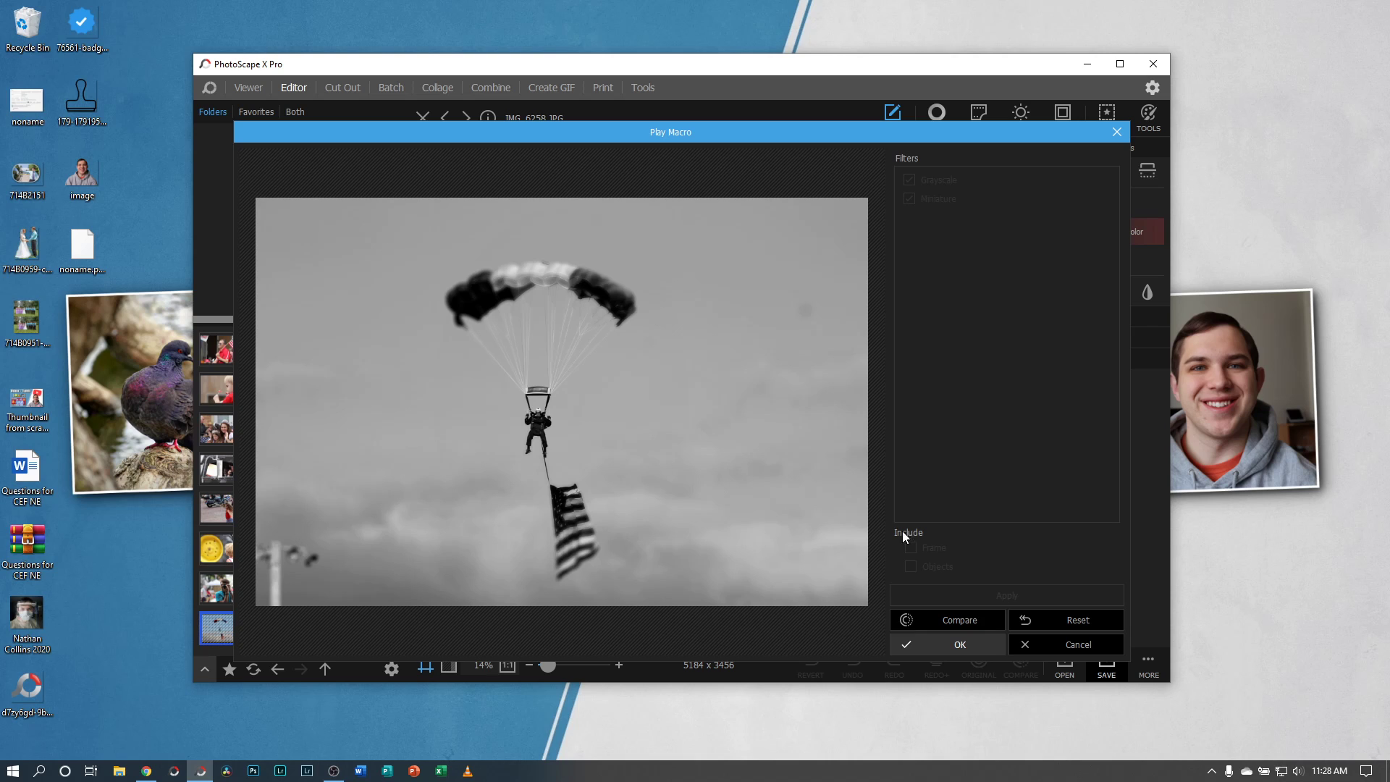
pyautogui.click(970, 645)
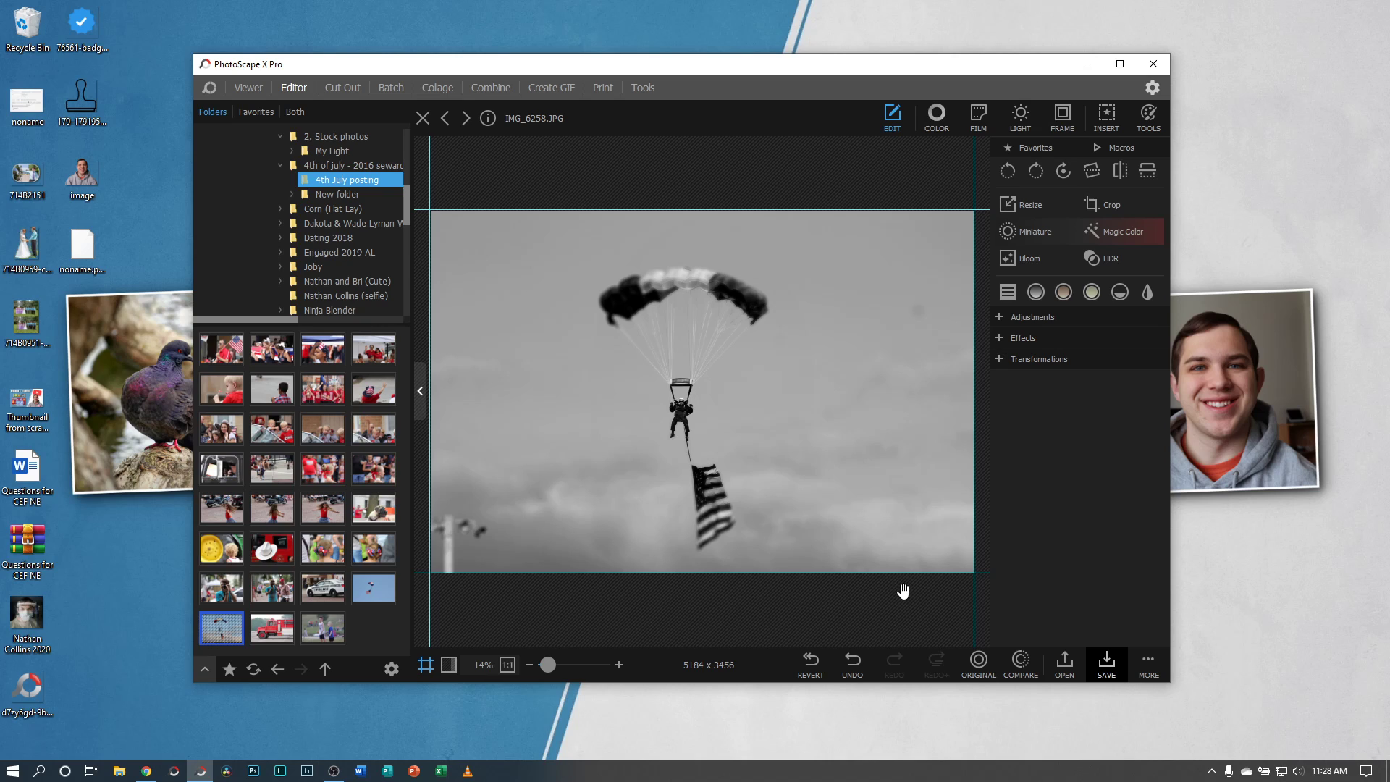
# - Undo the Miniature and grayscale effects, then close the Macros menu and hide the editing panel
pyautogui.click(853, 660)
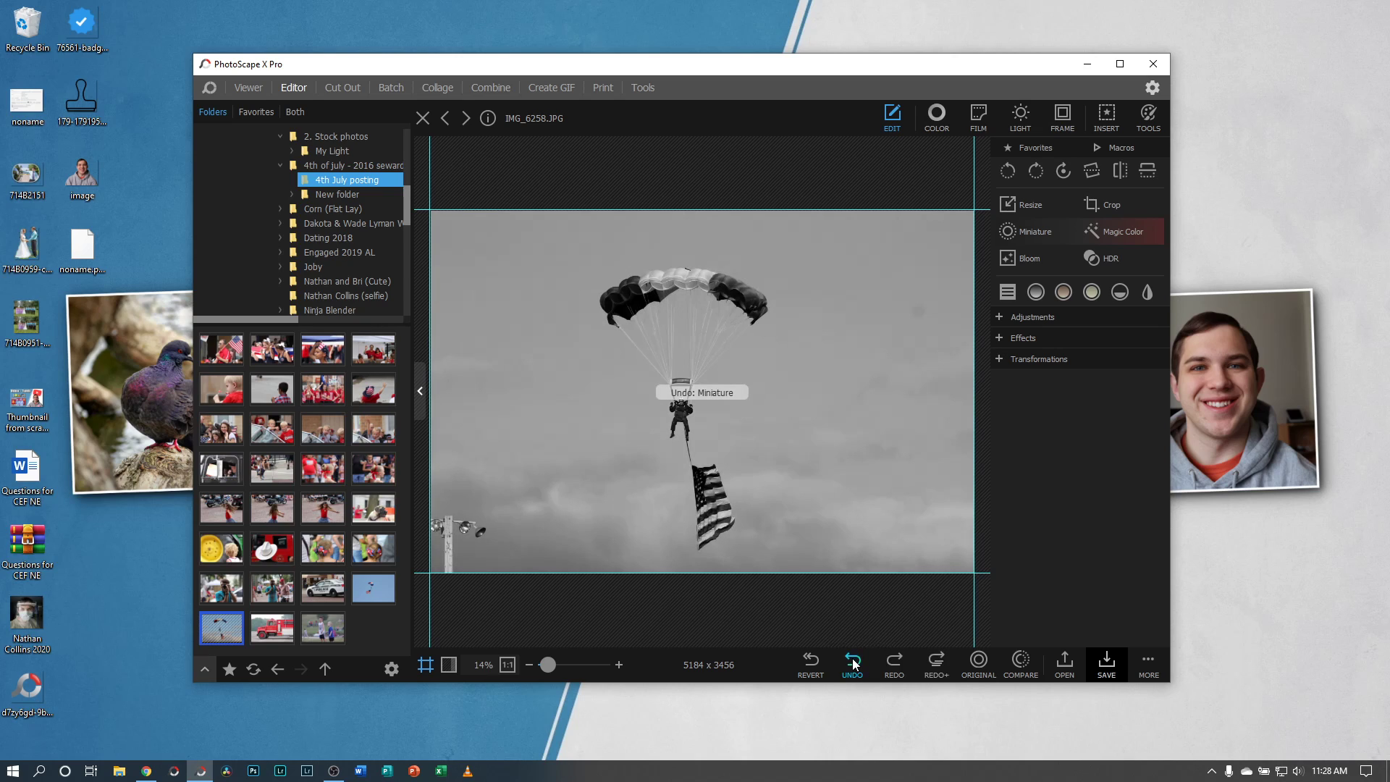
pyautogui.click(853, 657)
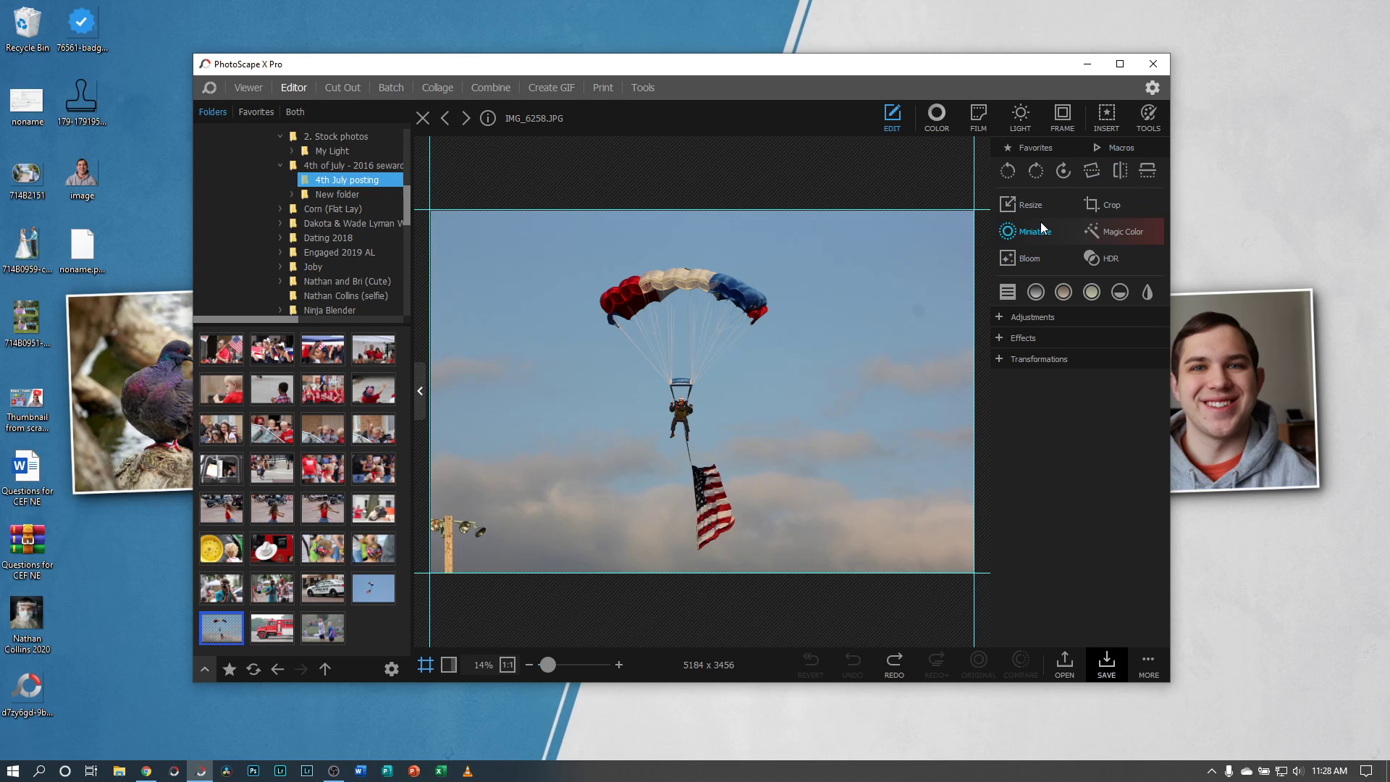
pyautogui.click(1113, 147)
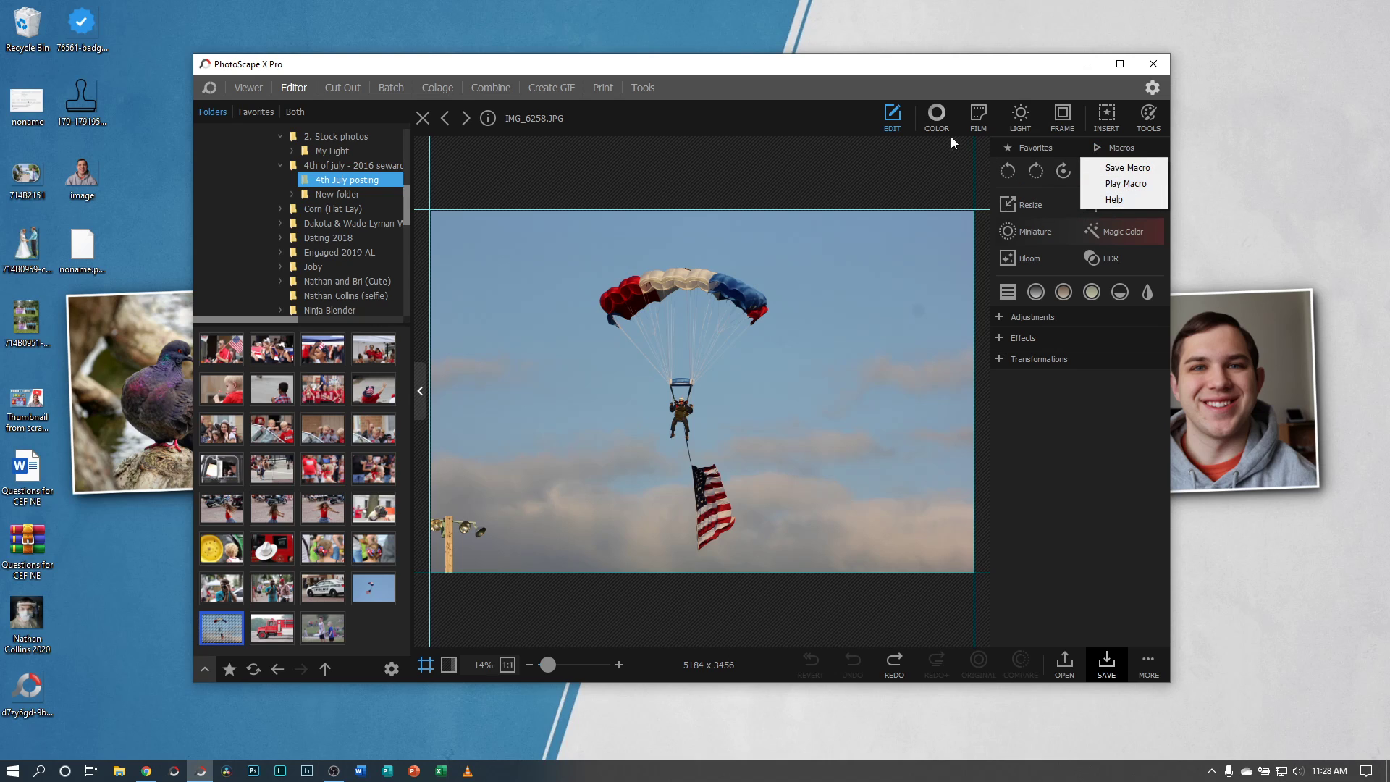
pyautogui.click(935, 112)
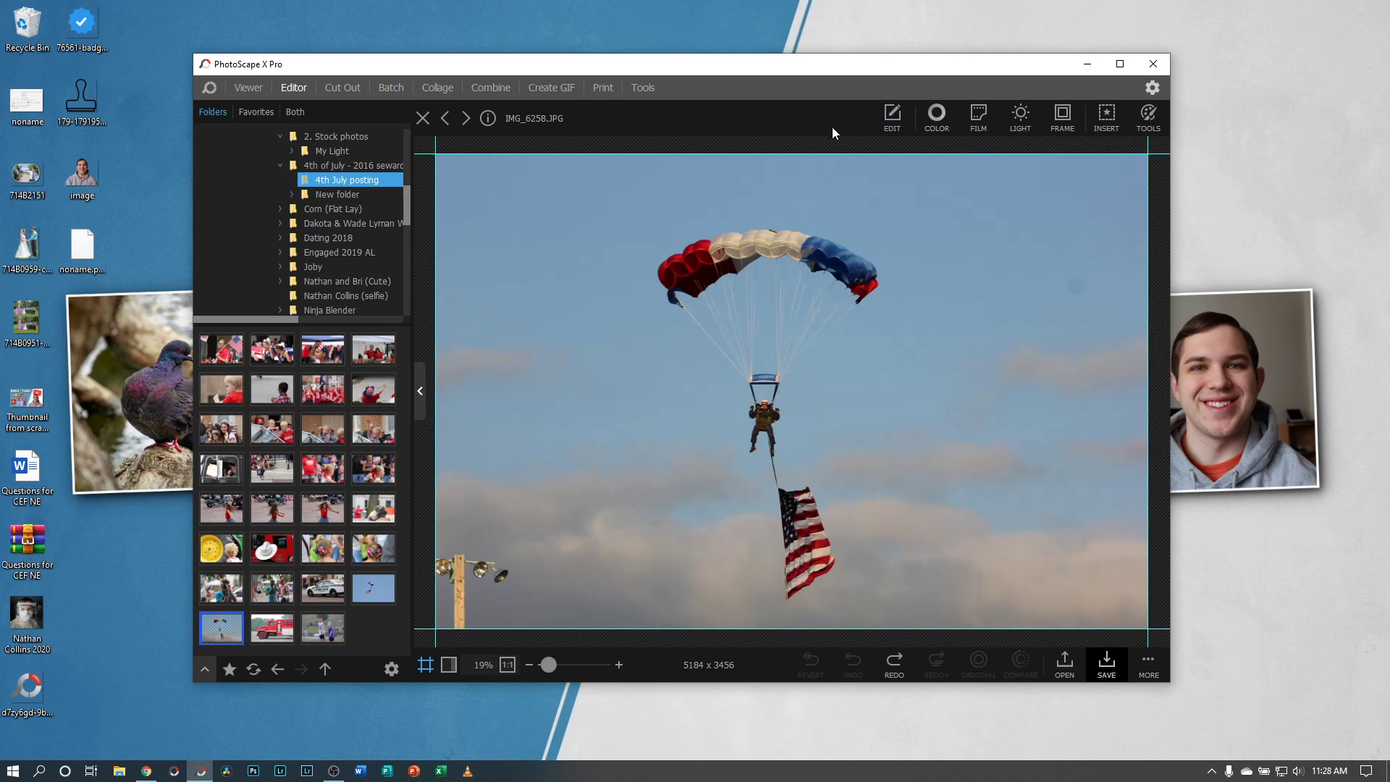
# - Maximize the PhotoScape window and bring up the COLOR adjustments panel
pyautogui.click(1120, 64)
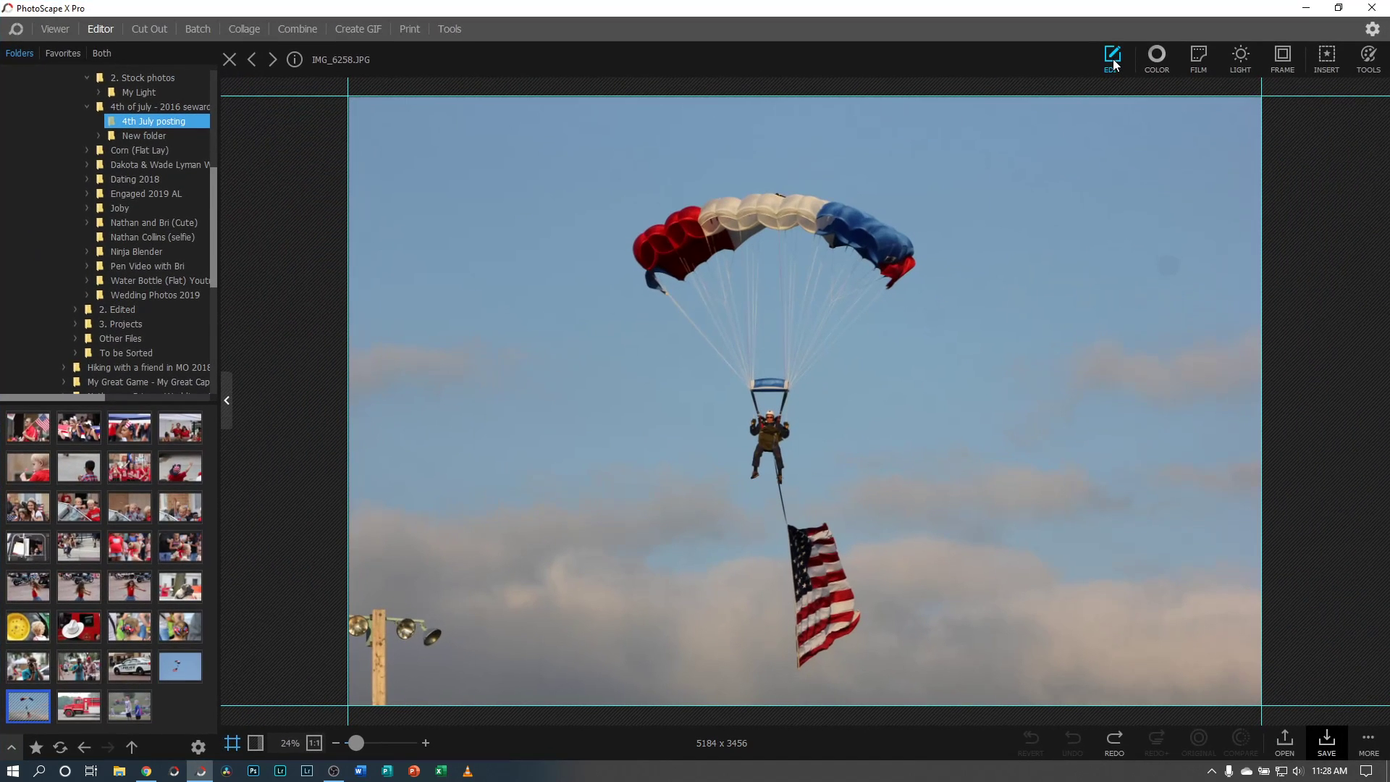
pyautogui.click(1113, 62)
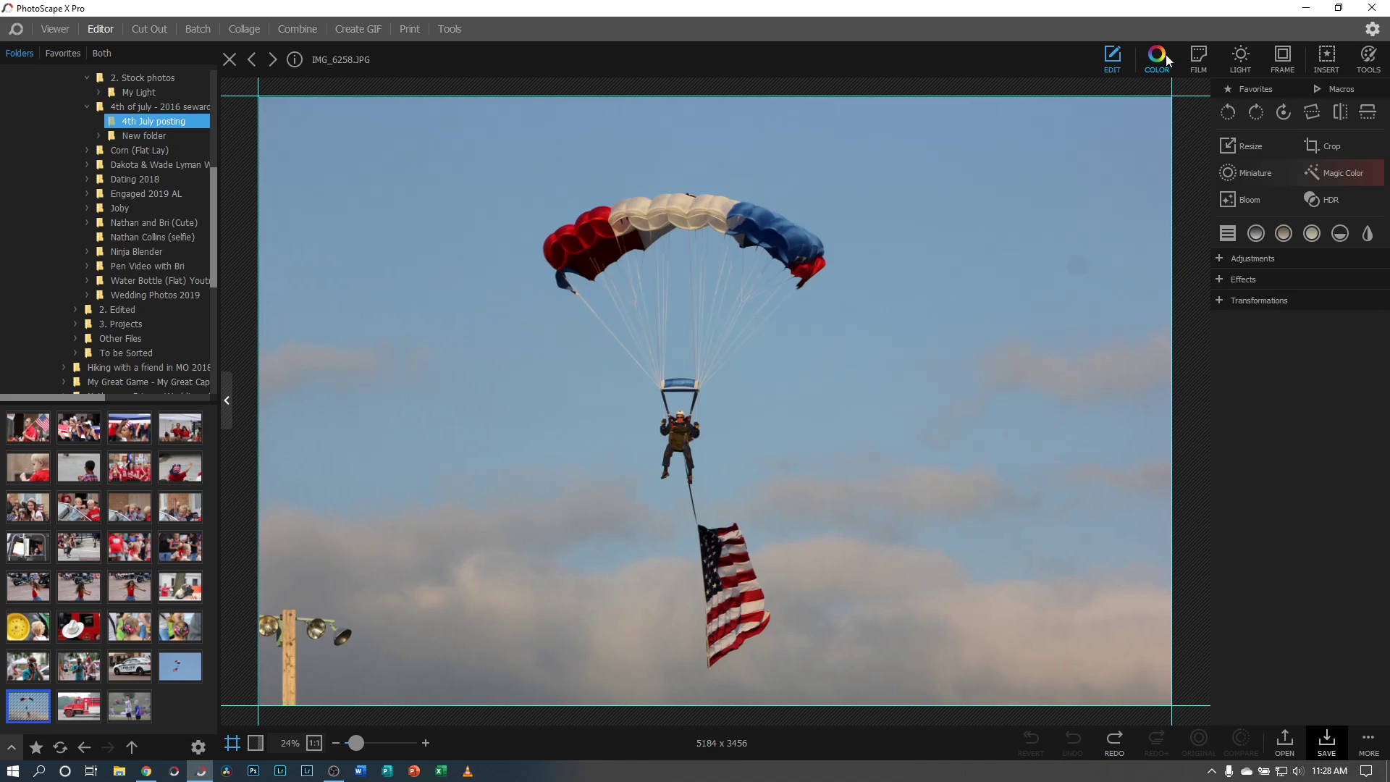
pyautogui.click(1158, 58)
pyautogui.click(1111, 56)
pyautogui.click(1156, 58)
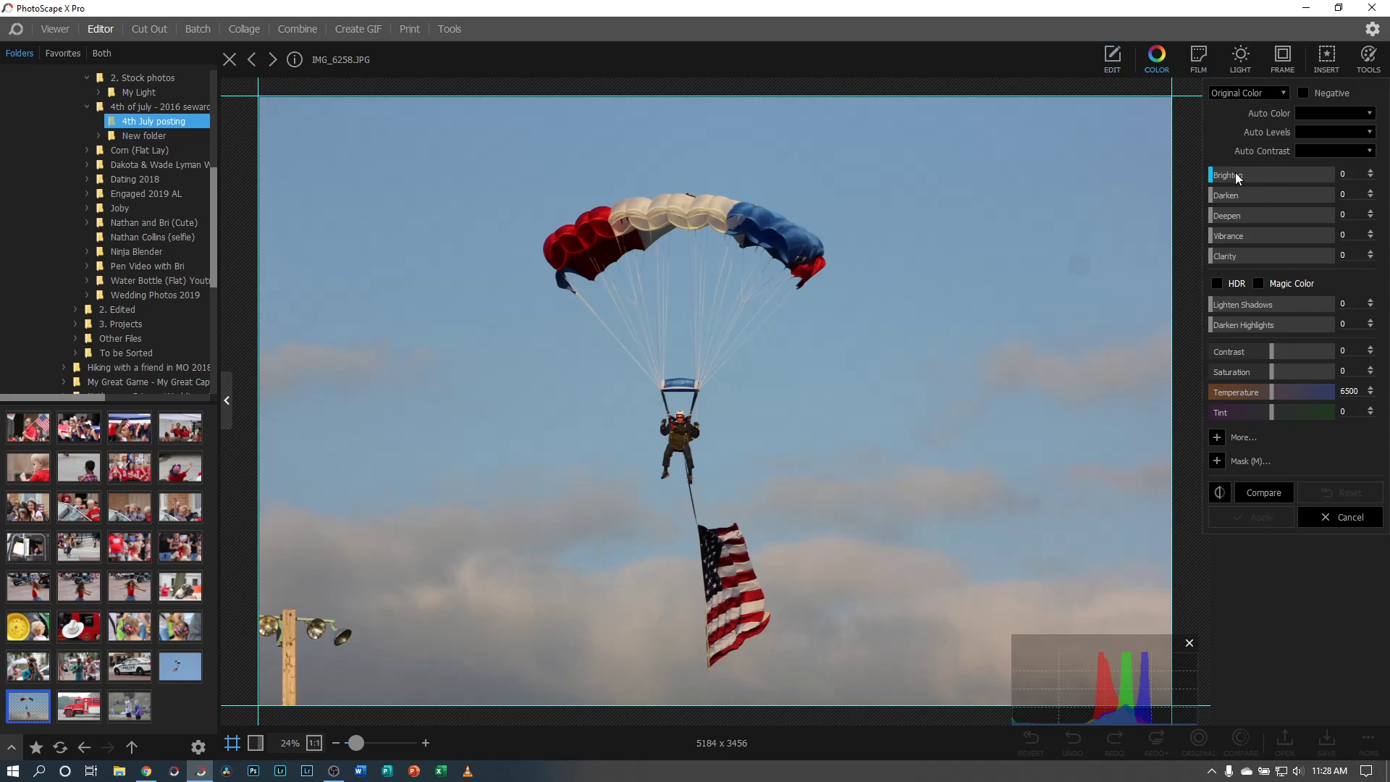
# - Set Brighten 28, Darken 46, Deepen 19, Vibrance 56, Clarity 28, Contrast 19, Highlights 11; toggle HDR on and off
pyautogui.moveTo(1239, 173); pyautogui.dragTo(1266, 194)
pyautogui.click(1233, 214)
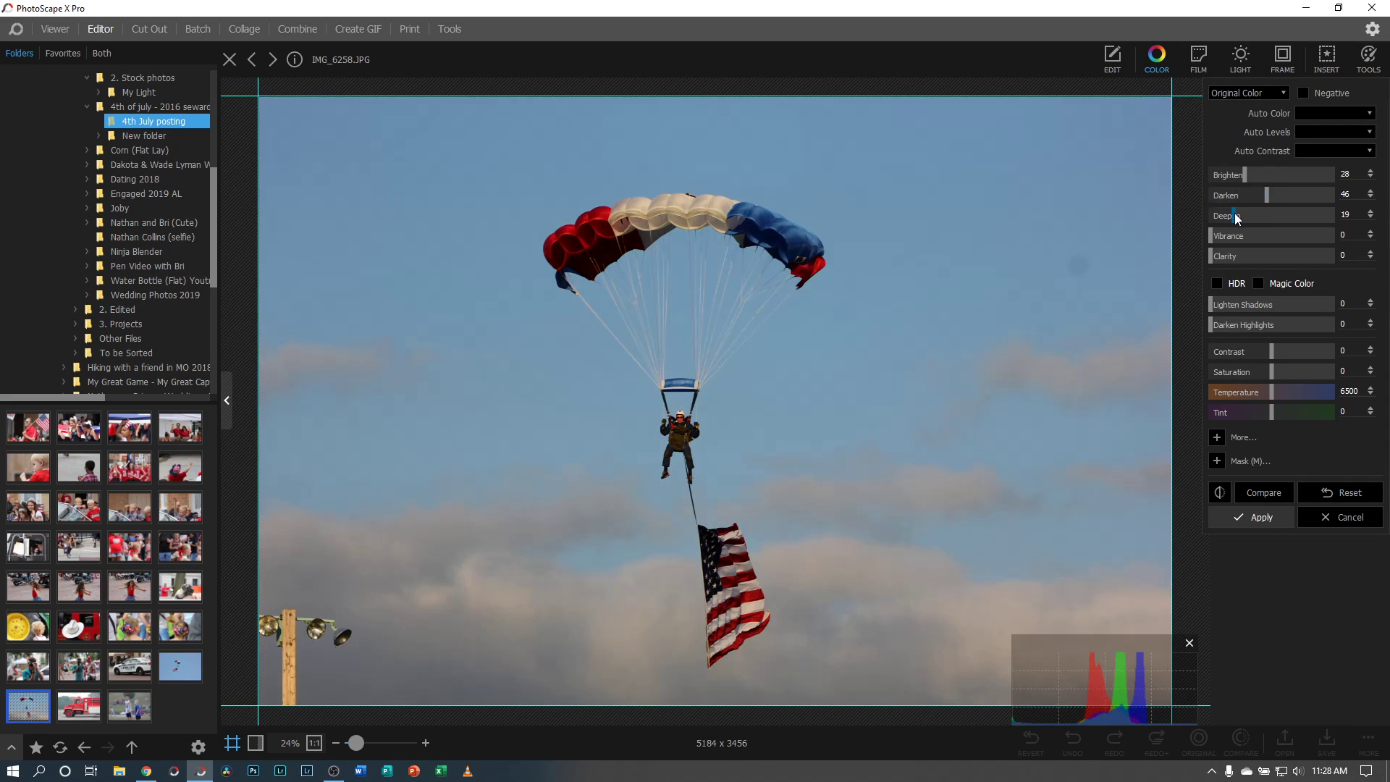
pyautogui.click(1278, 236)
pyautogui.click(1245, 256)
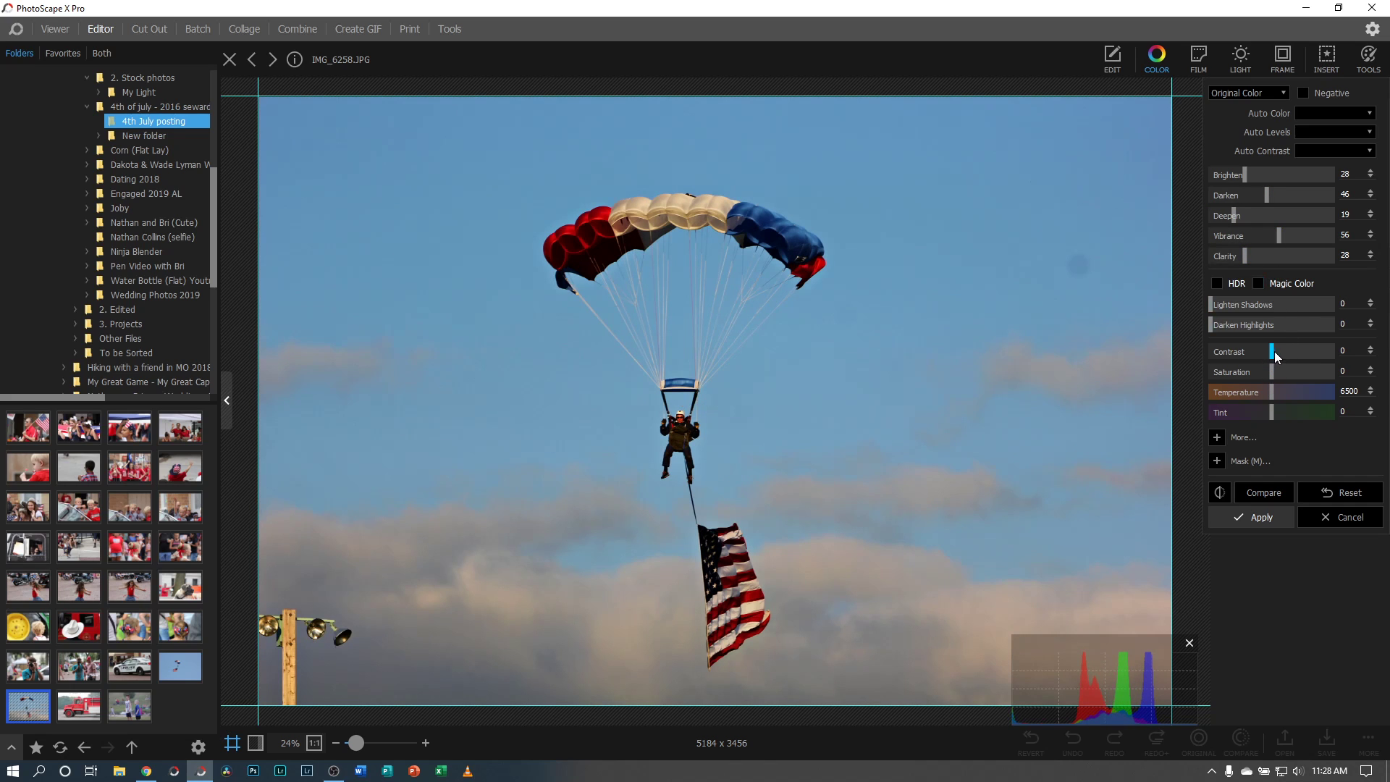
pyautogui.moveTo(1274, 355); pyautogui.dragTo(1305, 372)
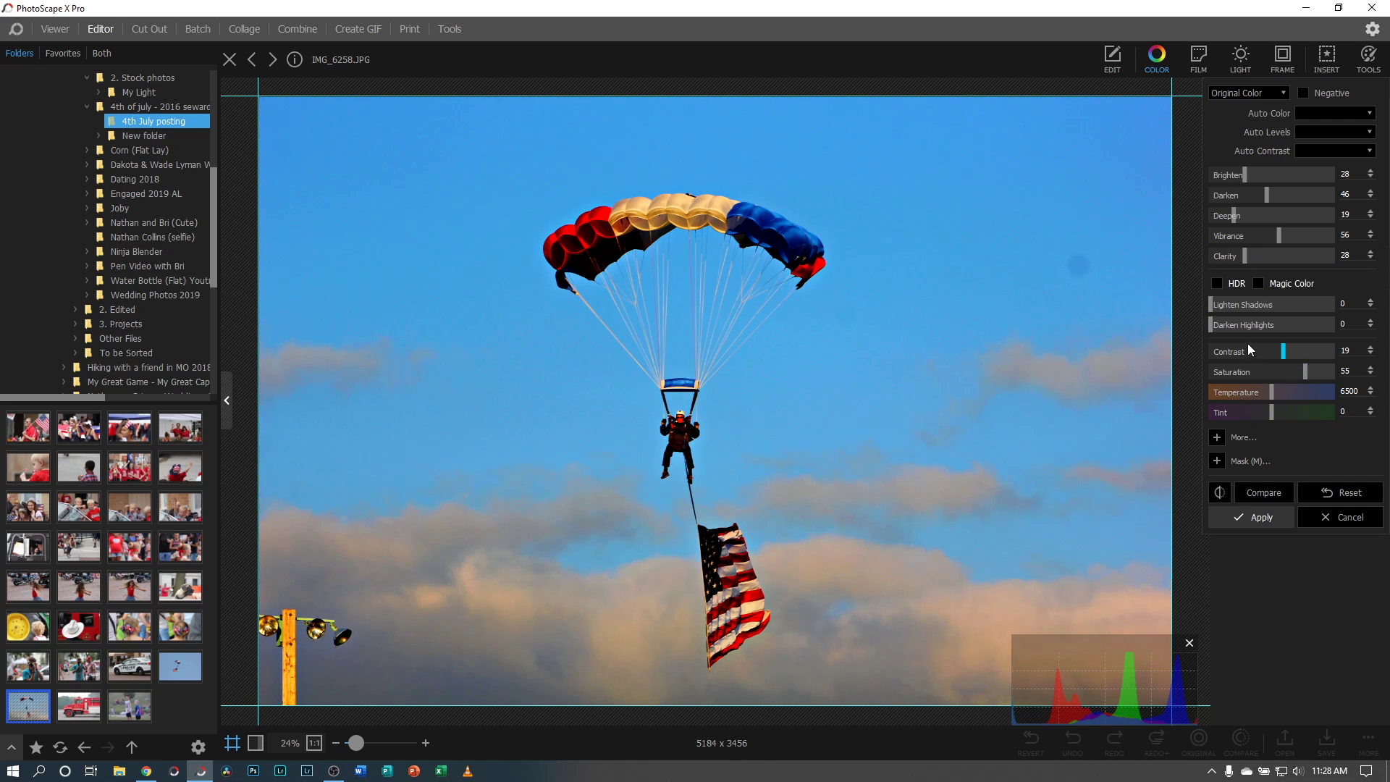
pyautogui.moveTo(1227, 328); pyautogui.dragTo(1223, 324)
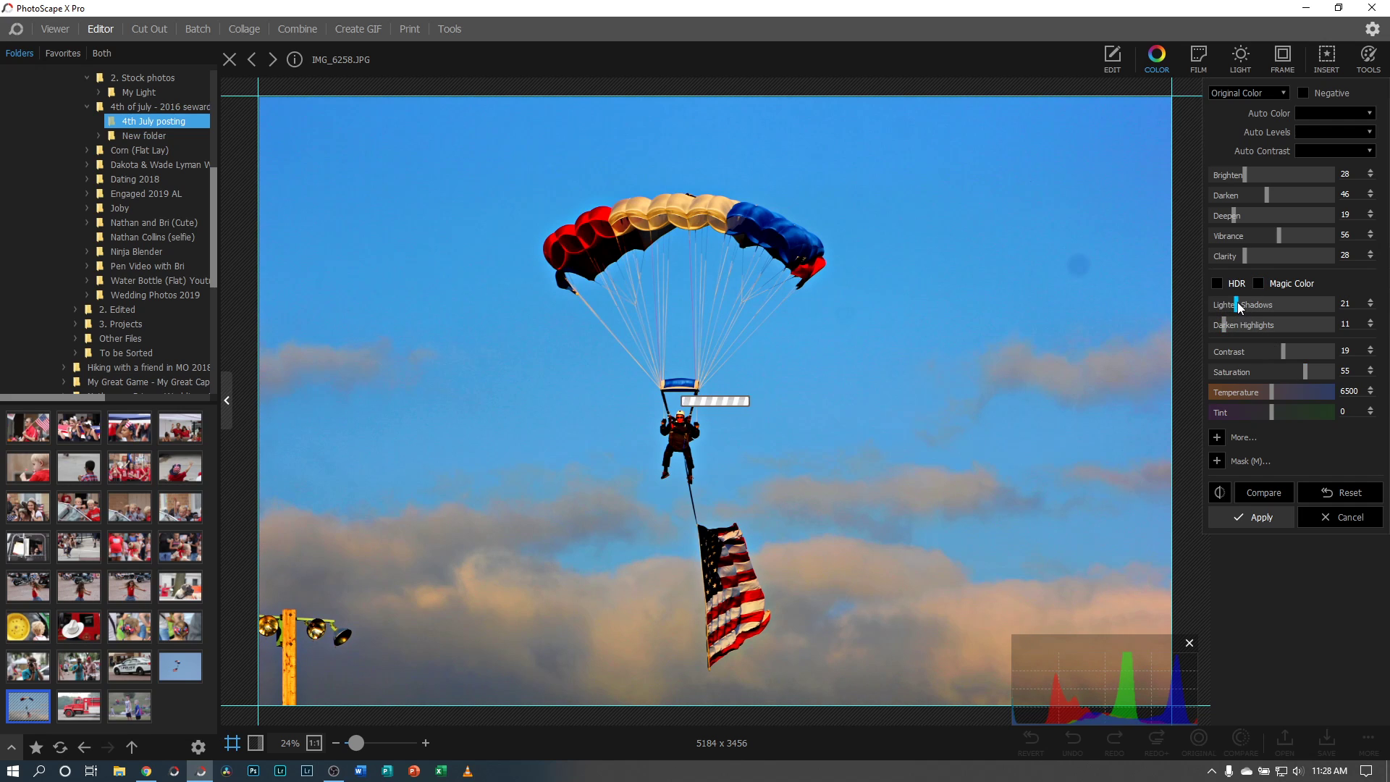
pyautogui.click(1217, 284)
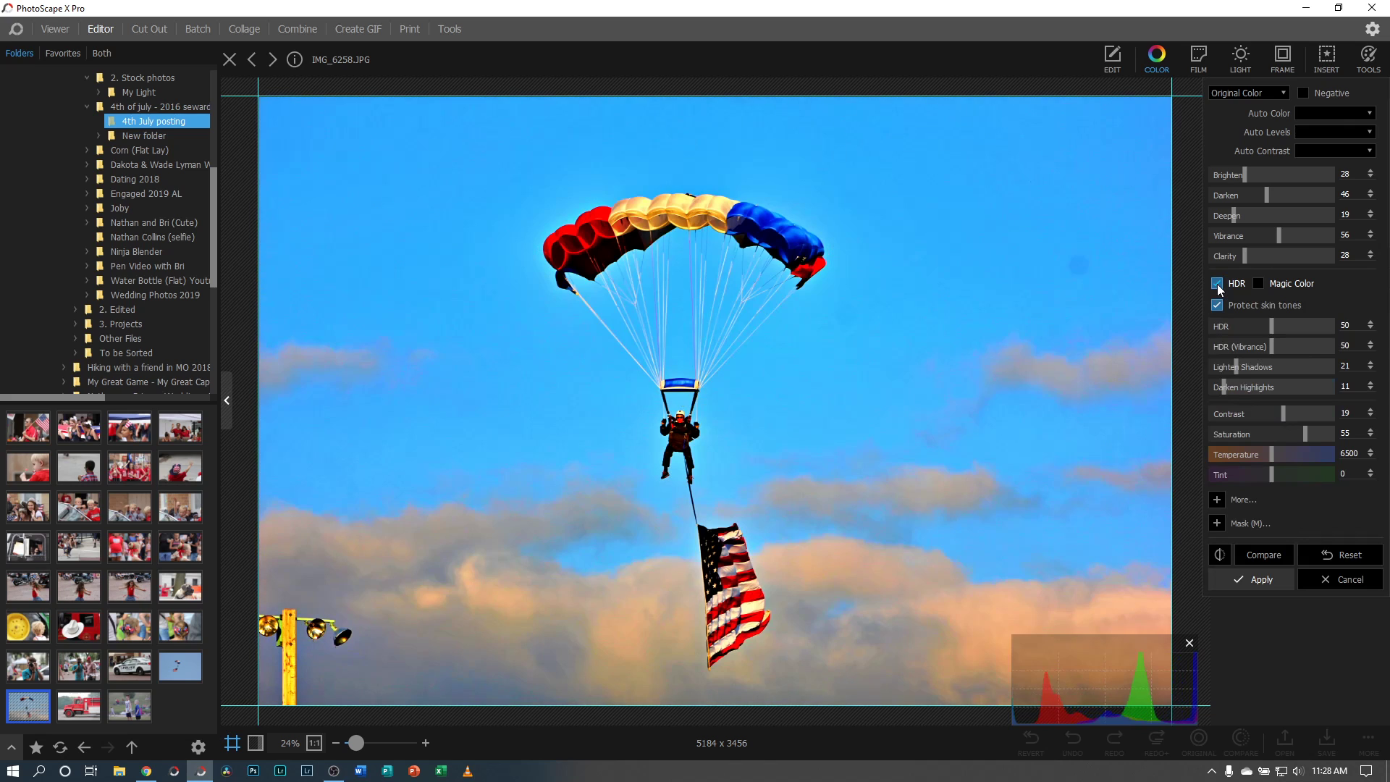
pyautogui.click(1216, 283)
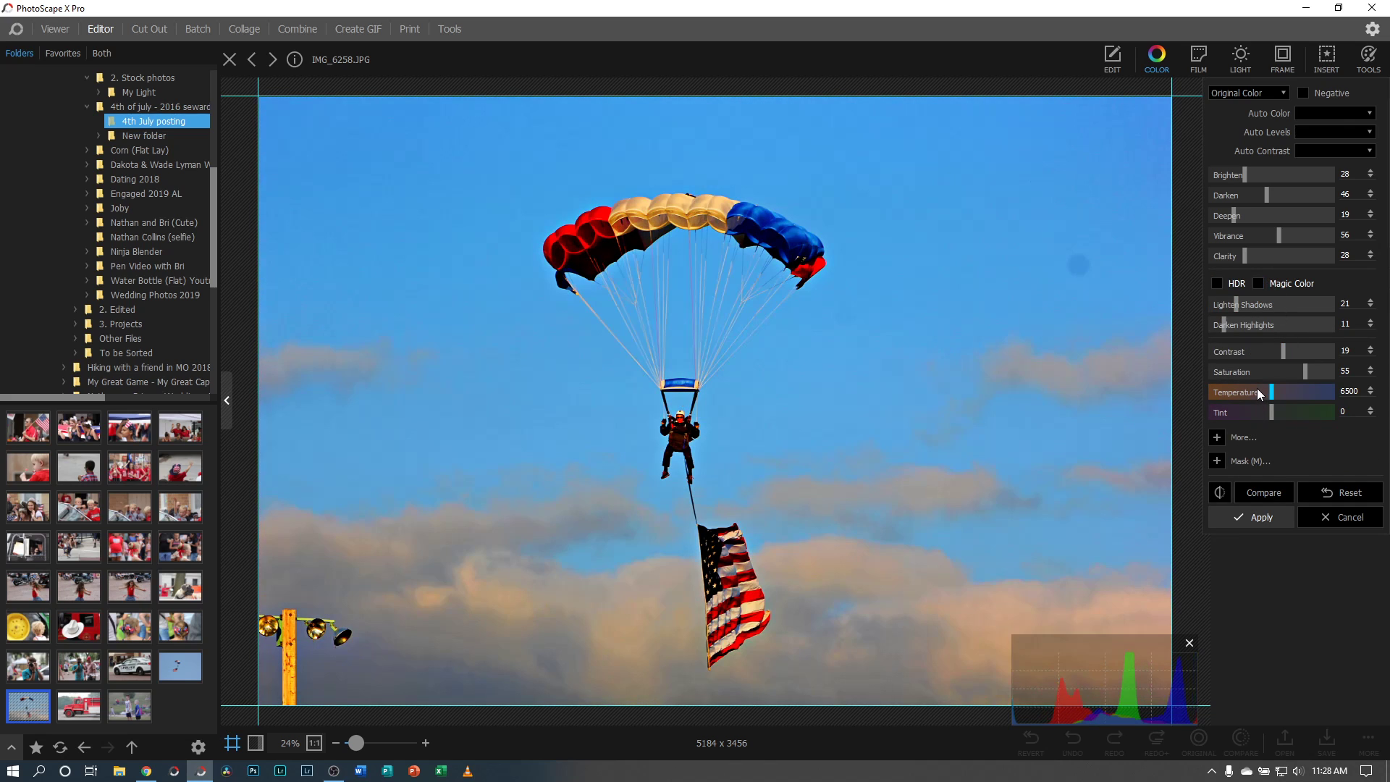
# - Discard the colour changes and apply Sharpen with radius 10.8 and amount 42
pyautogui.click(1107, 59)
pyautogui.click(1222, 259)
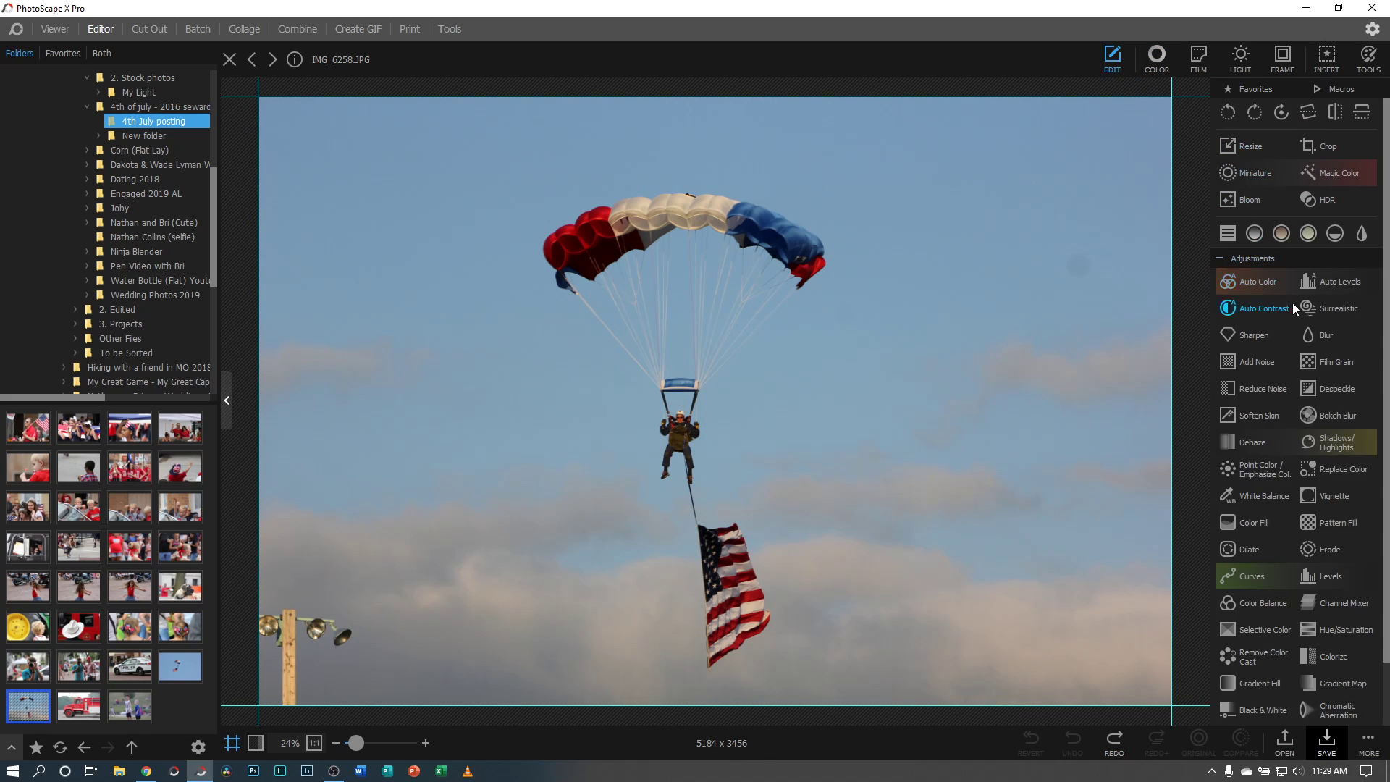
pyautogui.scroll(-1, 1295, 311)
pyautogui.click(1245, 320)
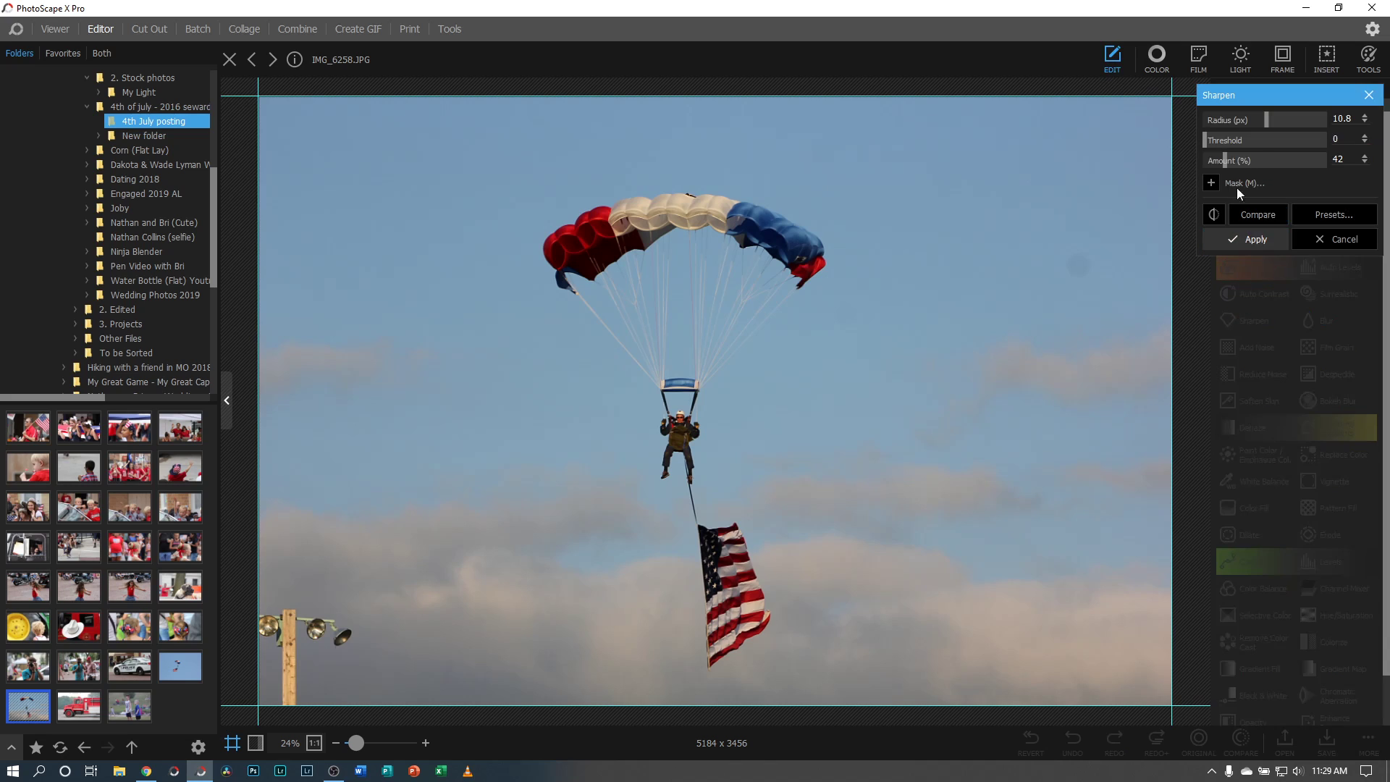
pyautogui.click(1237, 239)
# - Preview a Bokeh Blur on the photo, then cancel it
pyautogui.scroll(-2, 1308, 431)
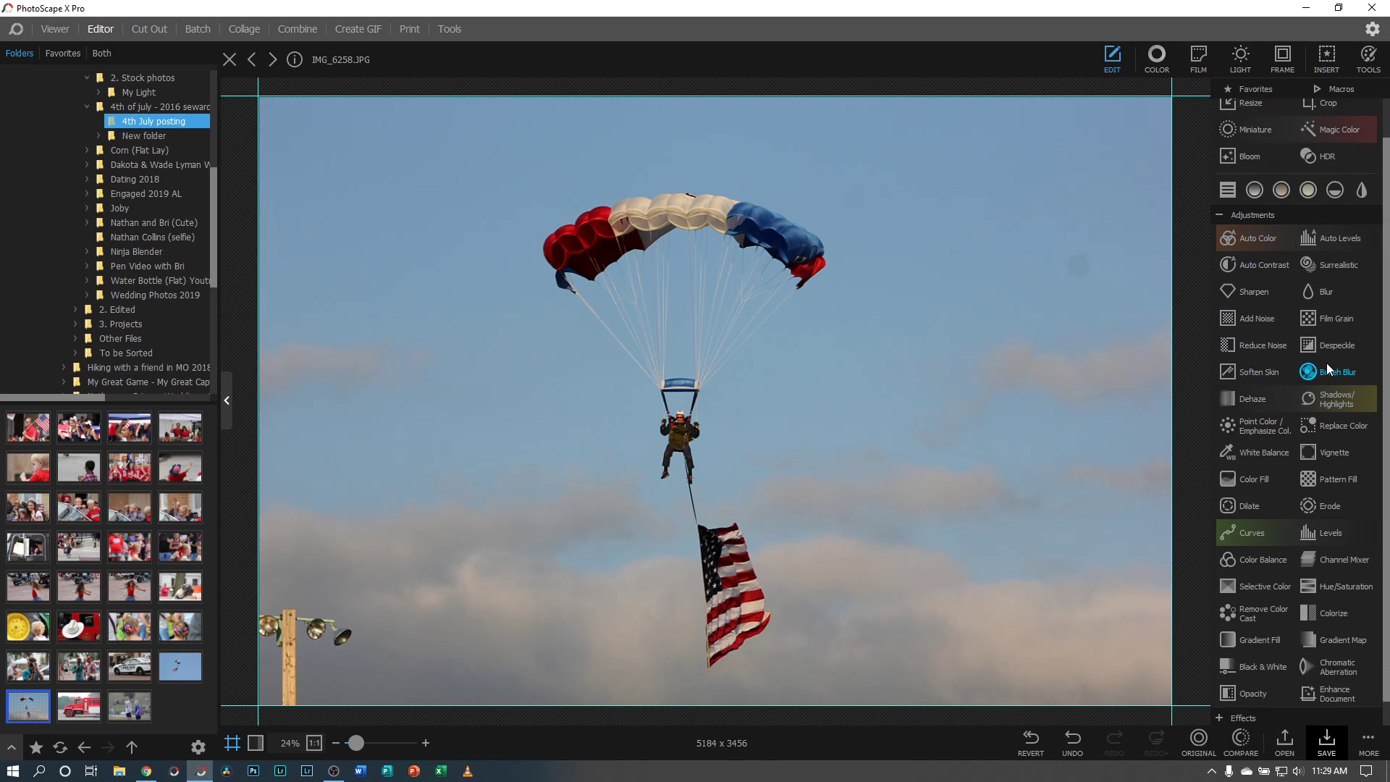
pyautogui.click(1325, 371)
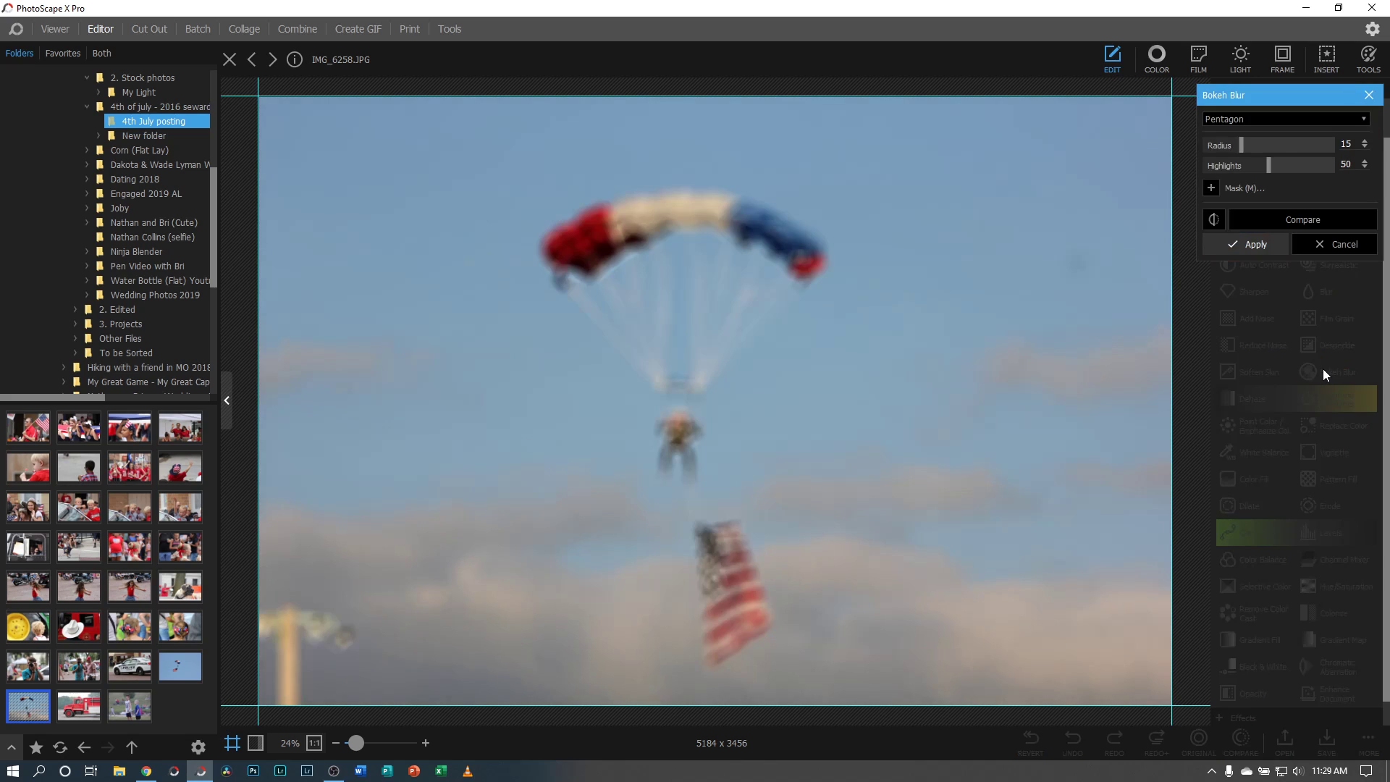
pyautogui.click(1313, 245)
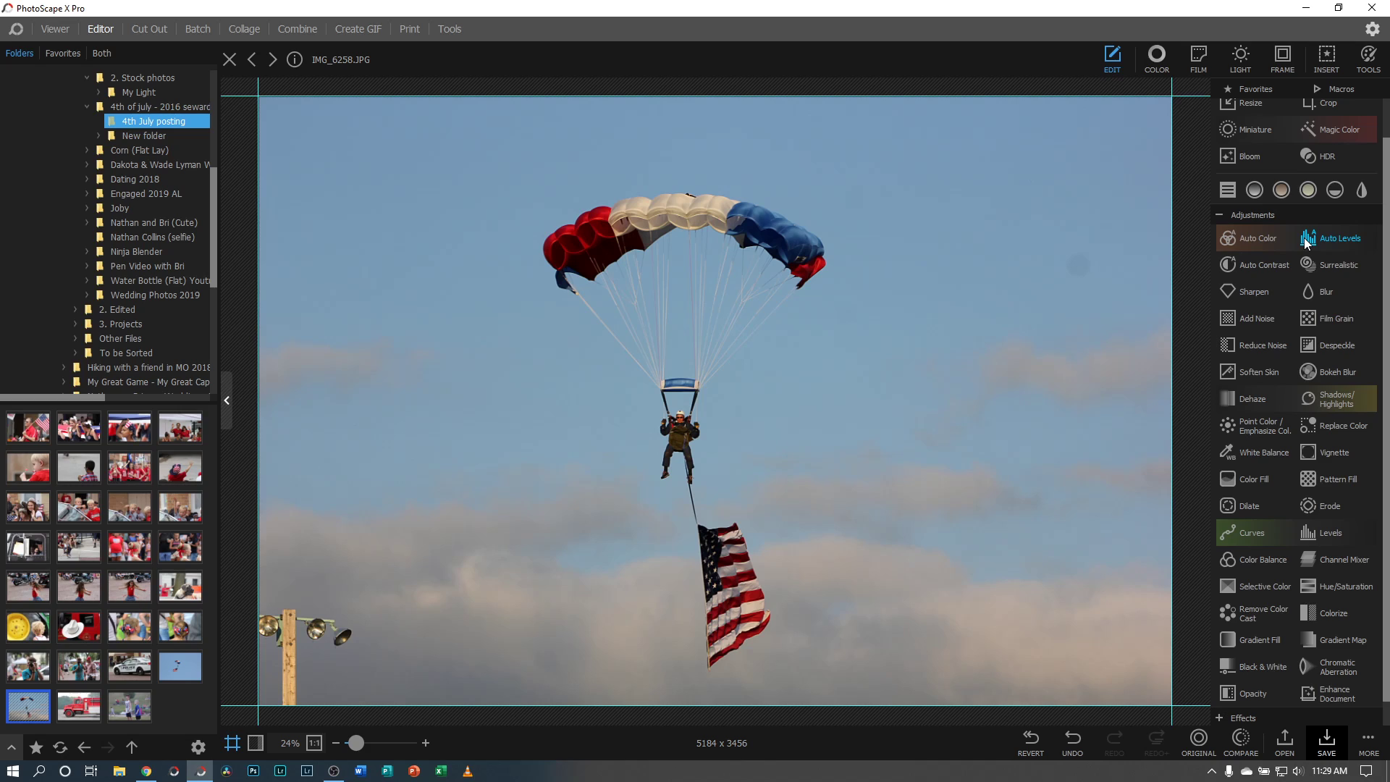
pyautogui.scroll(2, 1288, 303)
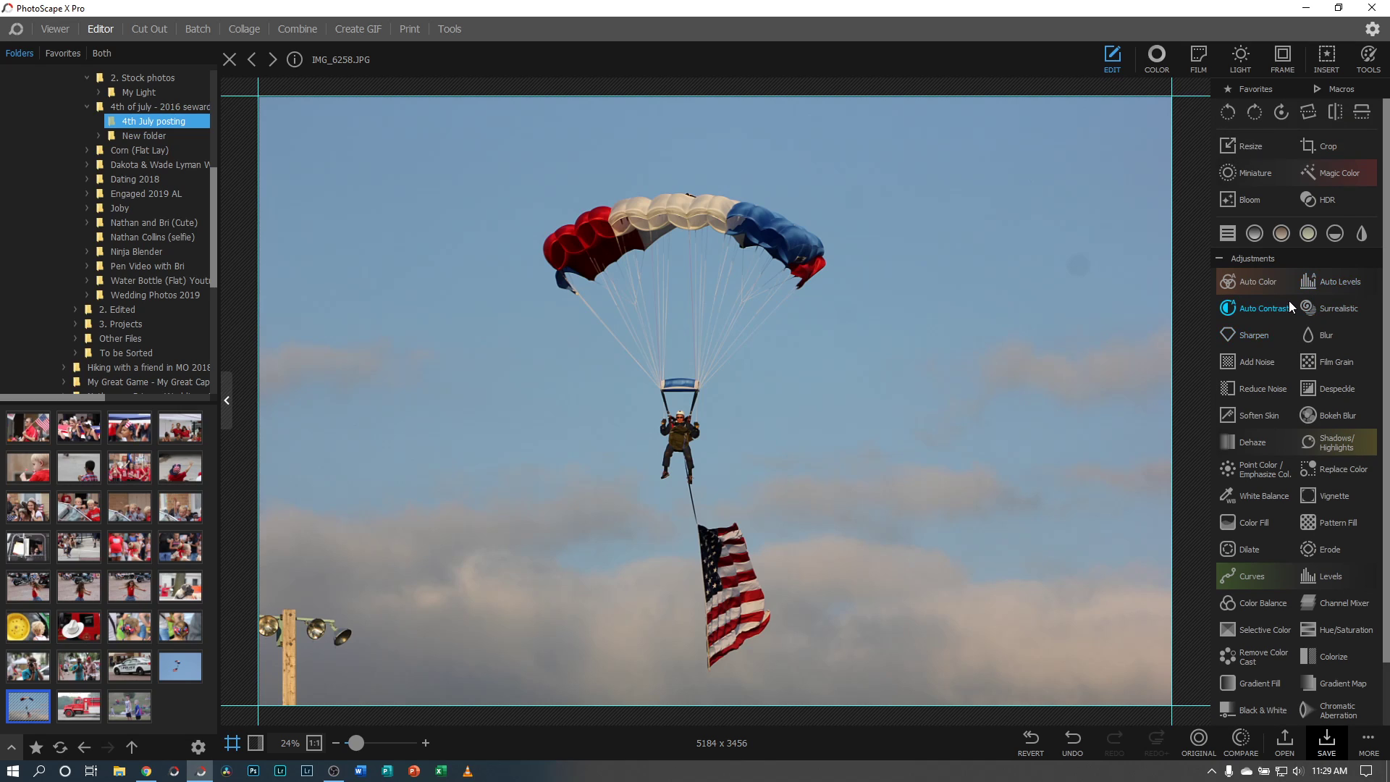
pyautogui.click(1343, 90)
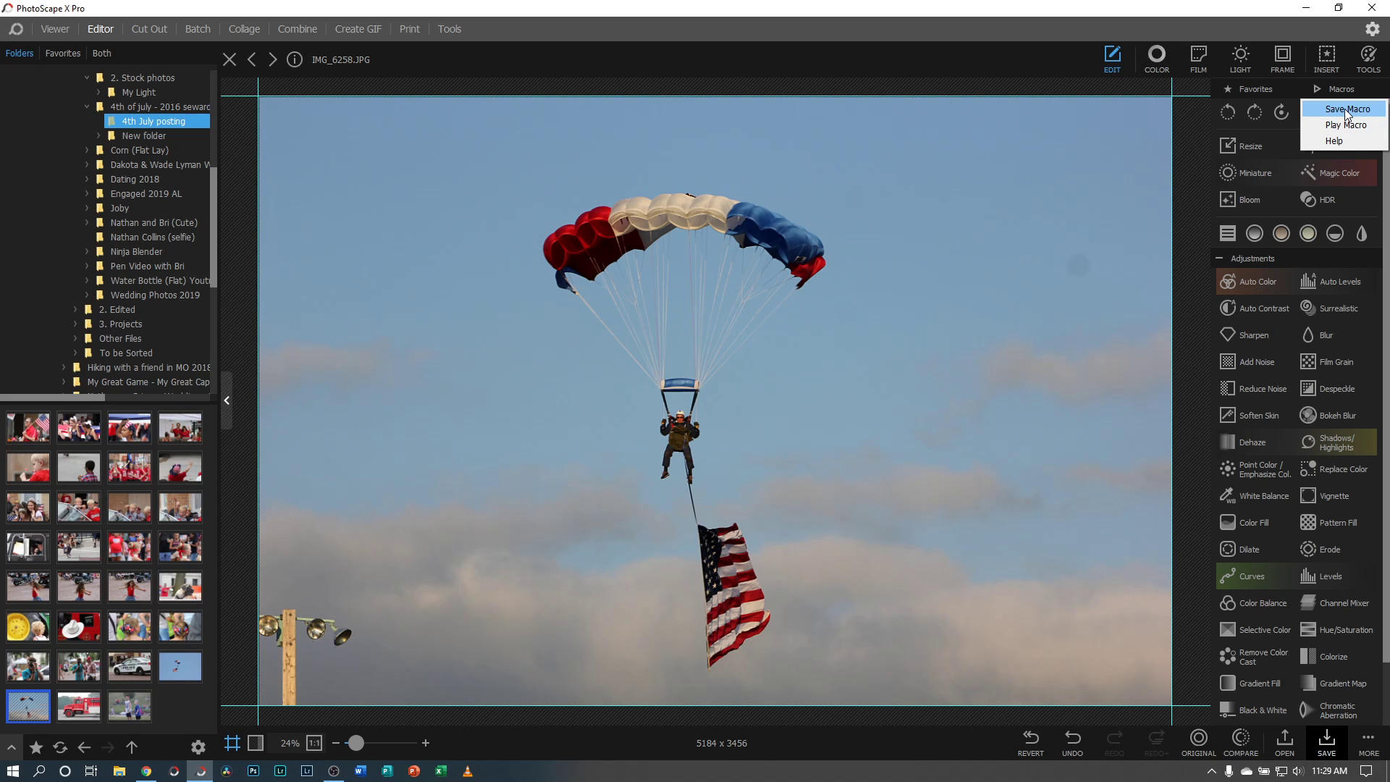
pyautogui.click(1344, 108)
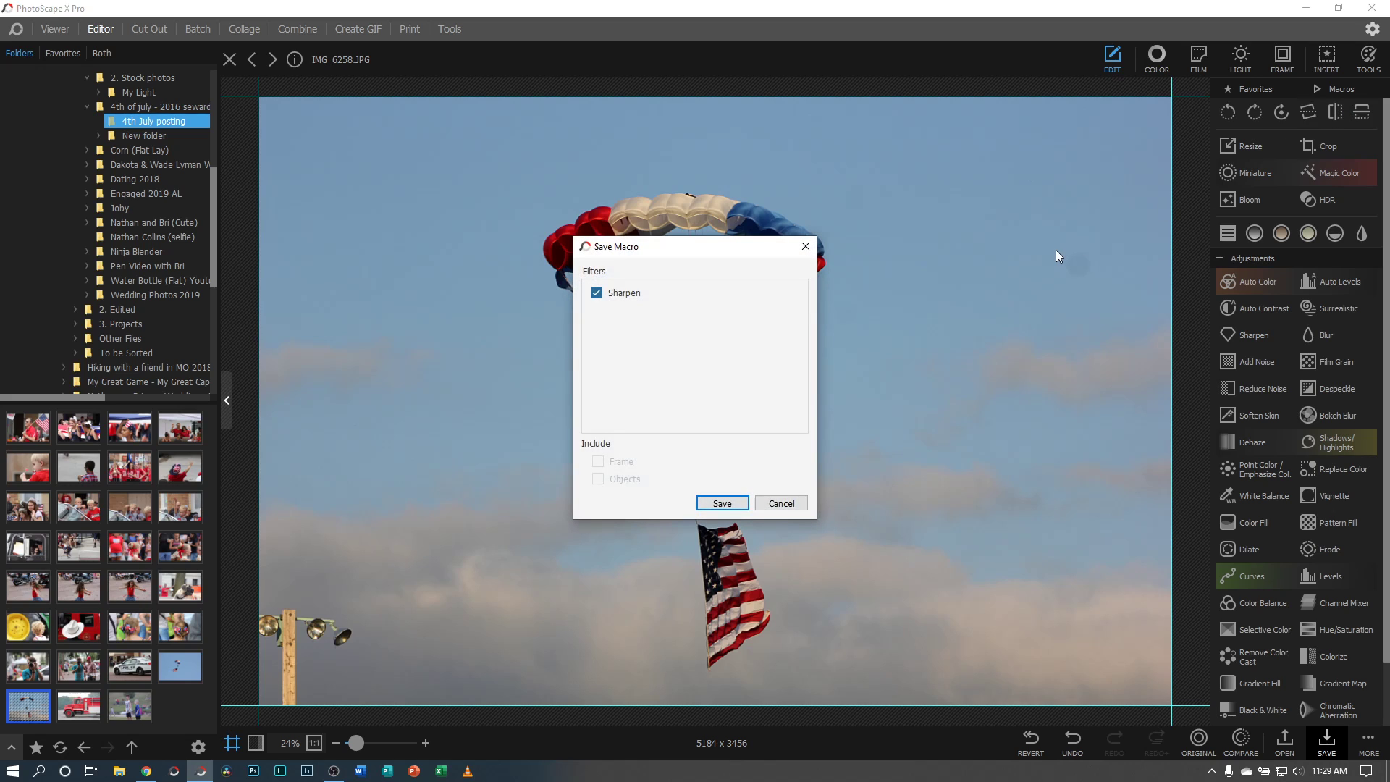
pyautogui.click(805, 247)
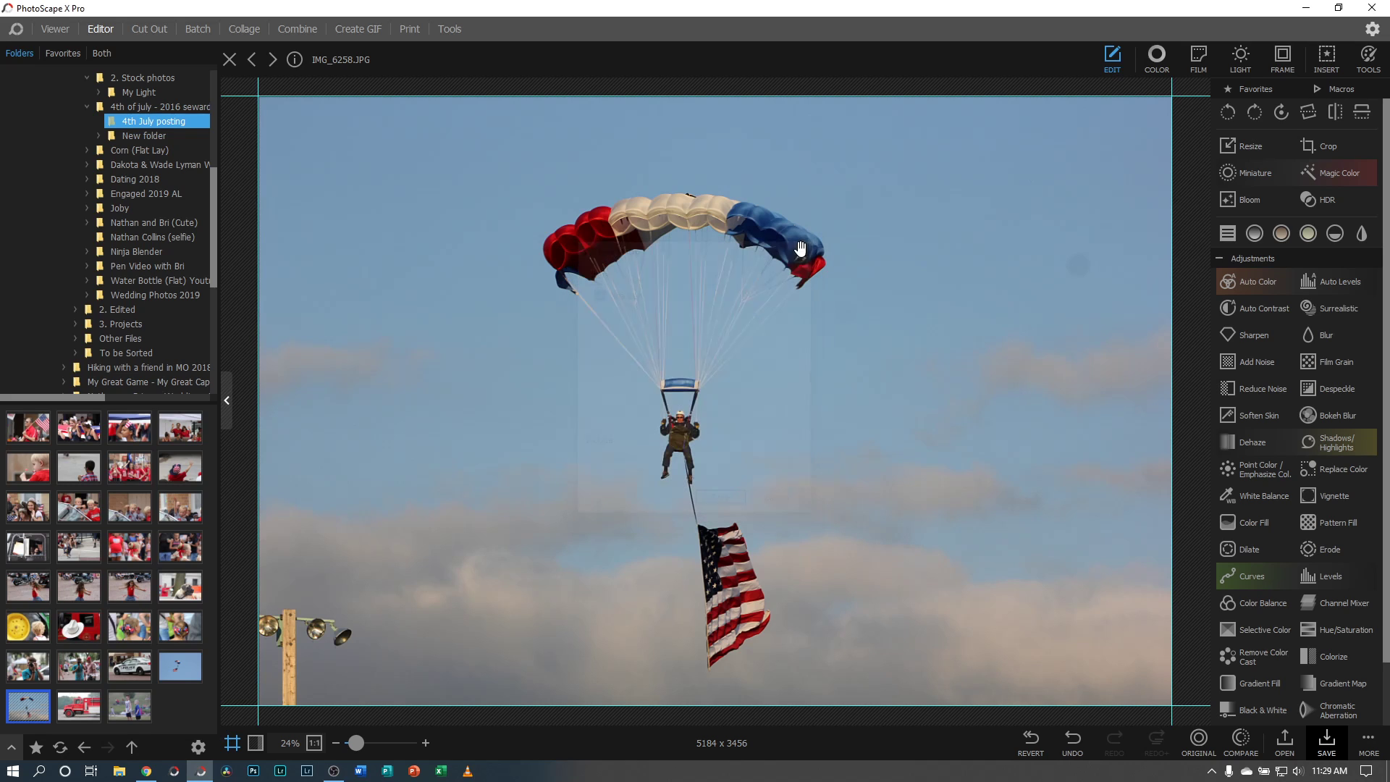
# - Apply Color with Brighten 30, Darken 13, Deepen 49, Vibrance 22, Clarity 17, then start Save Macro
pyautogui.click(1156, 58)
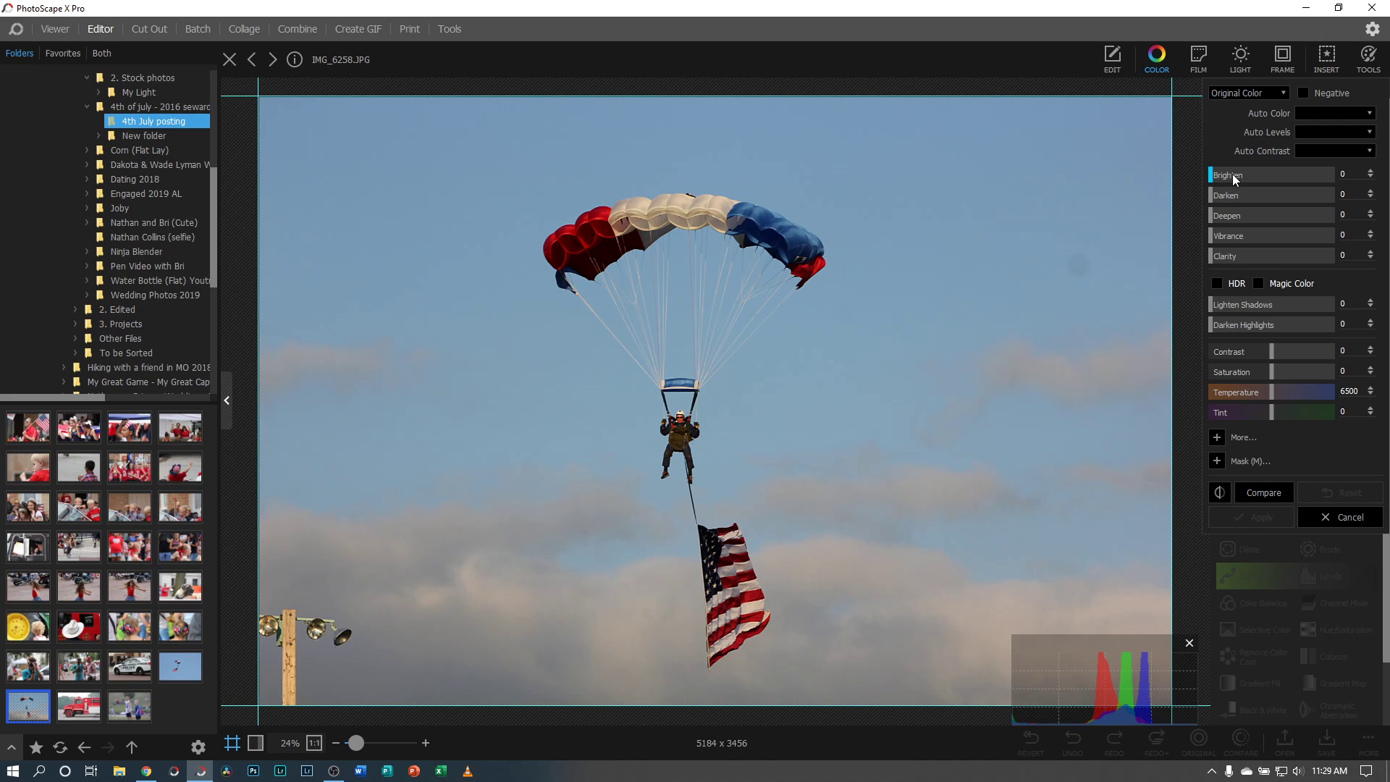
pyautogui.click(1246, 174)
pyautogui.click(1225, 195)
pyautogui.click(1270, 215)
pyautogui.click(1237, 235)
pyautogui.click(1231, 256)
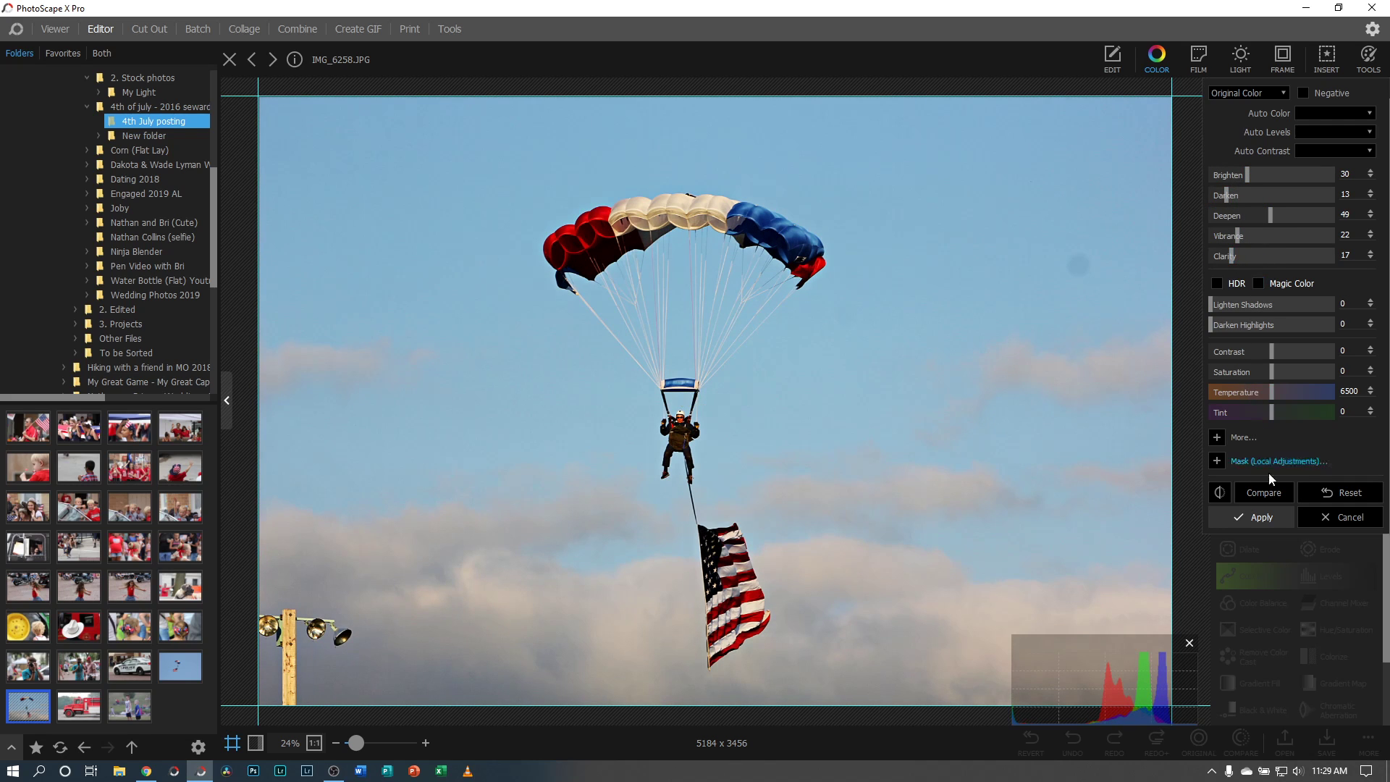
pyautogui.click(1257, 523)
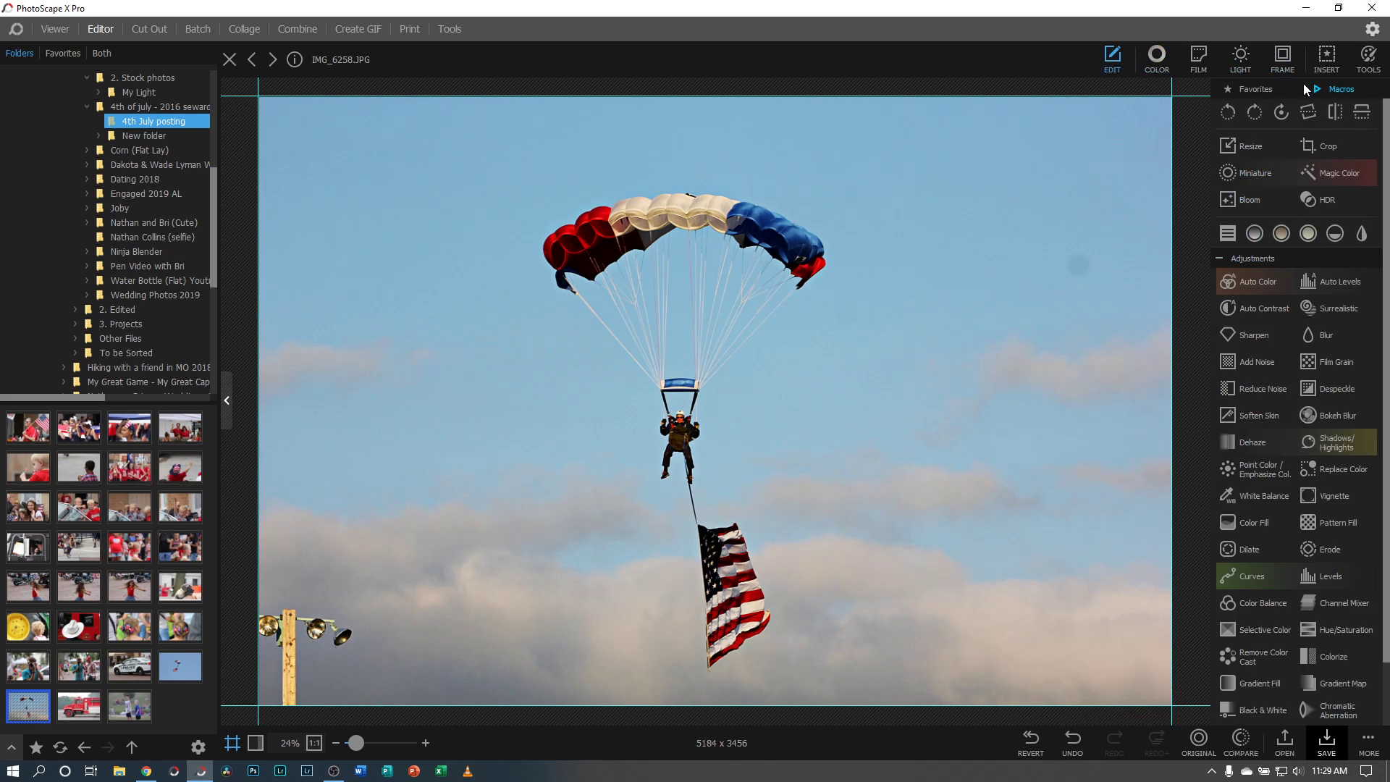
pyautogui.click(1332, 90)
pyautogui.click(1348, 108)
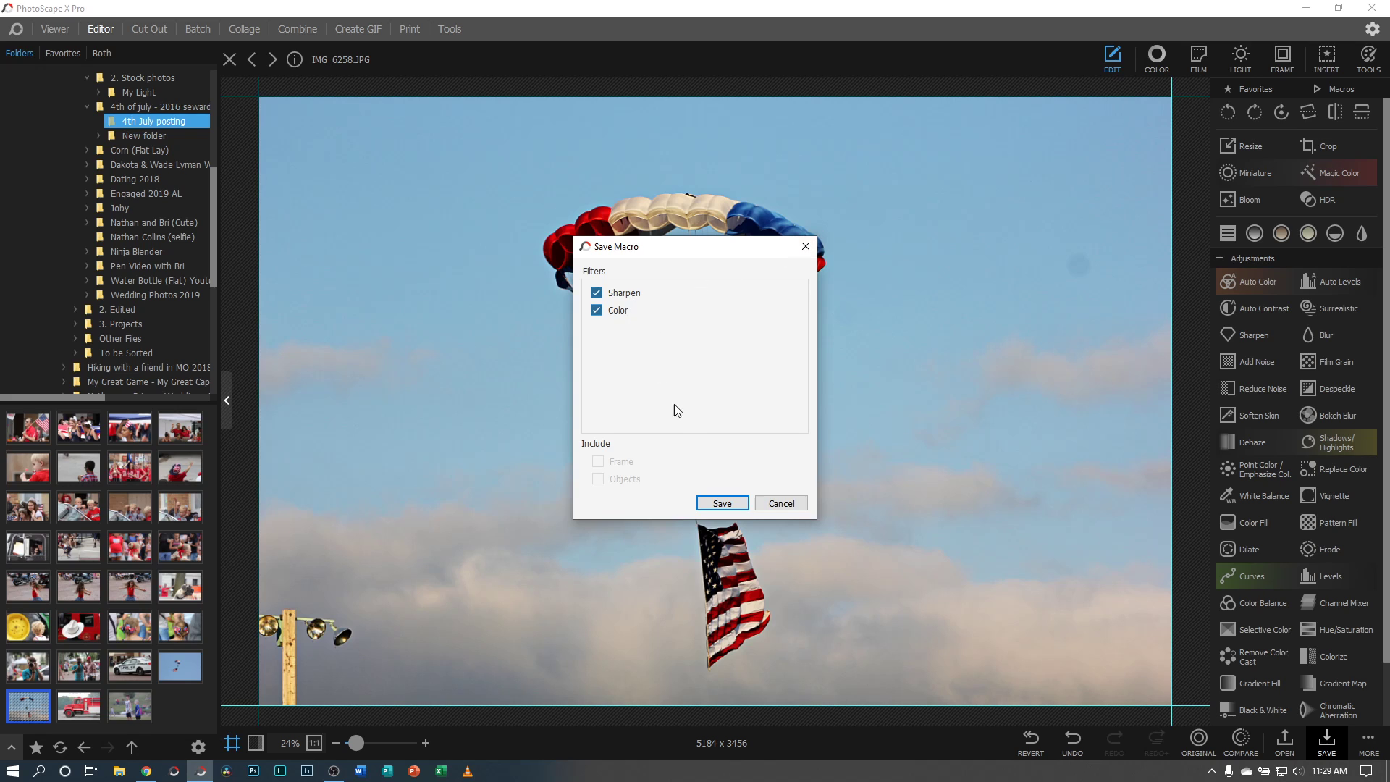
# - Save the Sharpen-and-Color macro file to the Desktop under a new name, then open IMG_6255.JPG
pyautogui.click(722, 504)
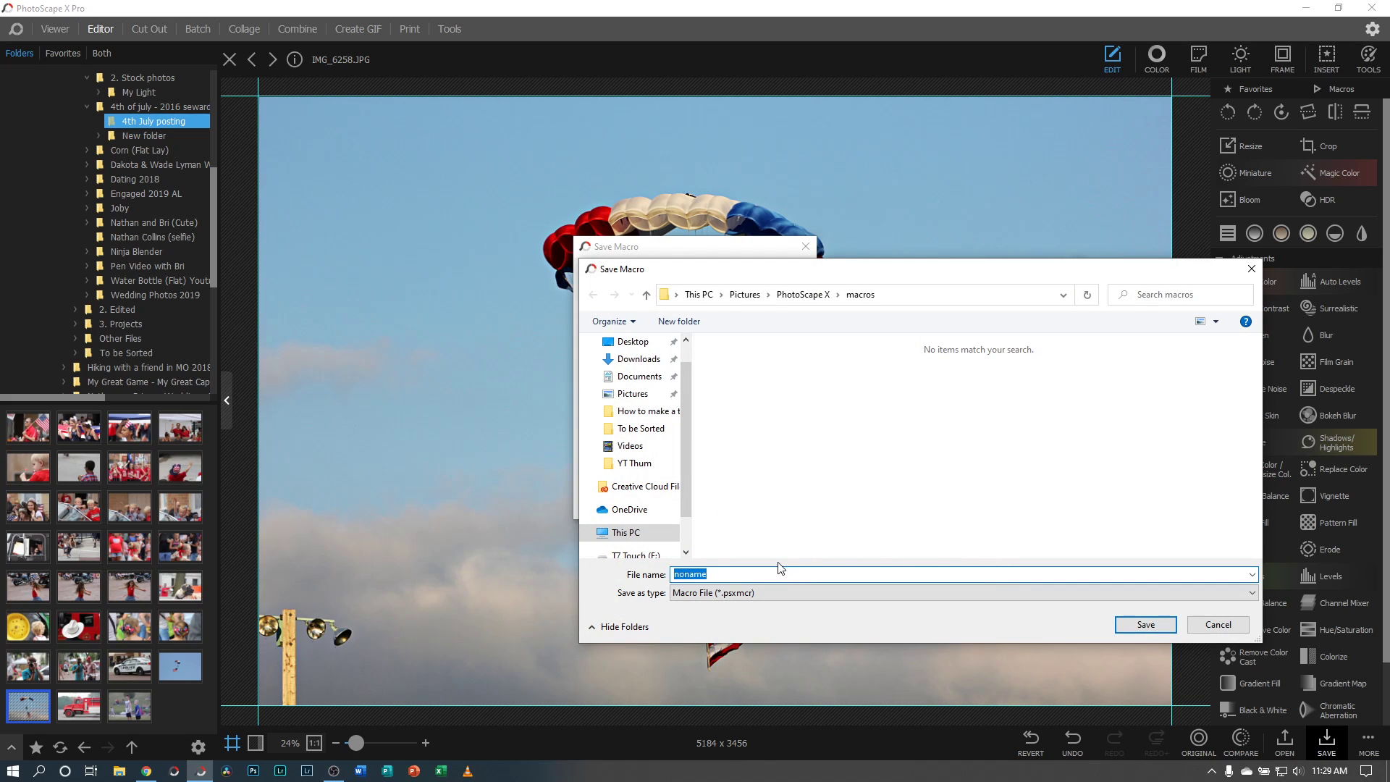
pyautogui.write('nathan 1')
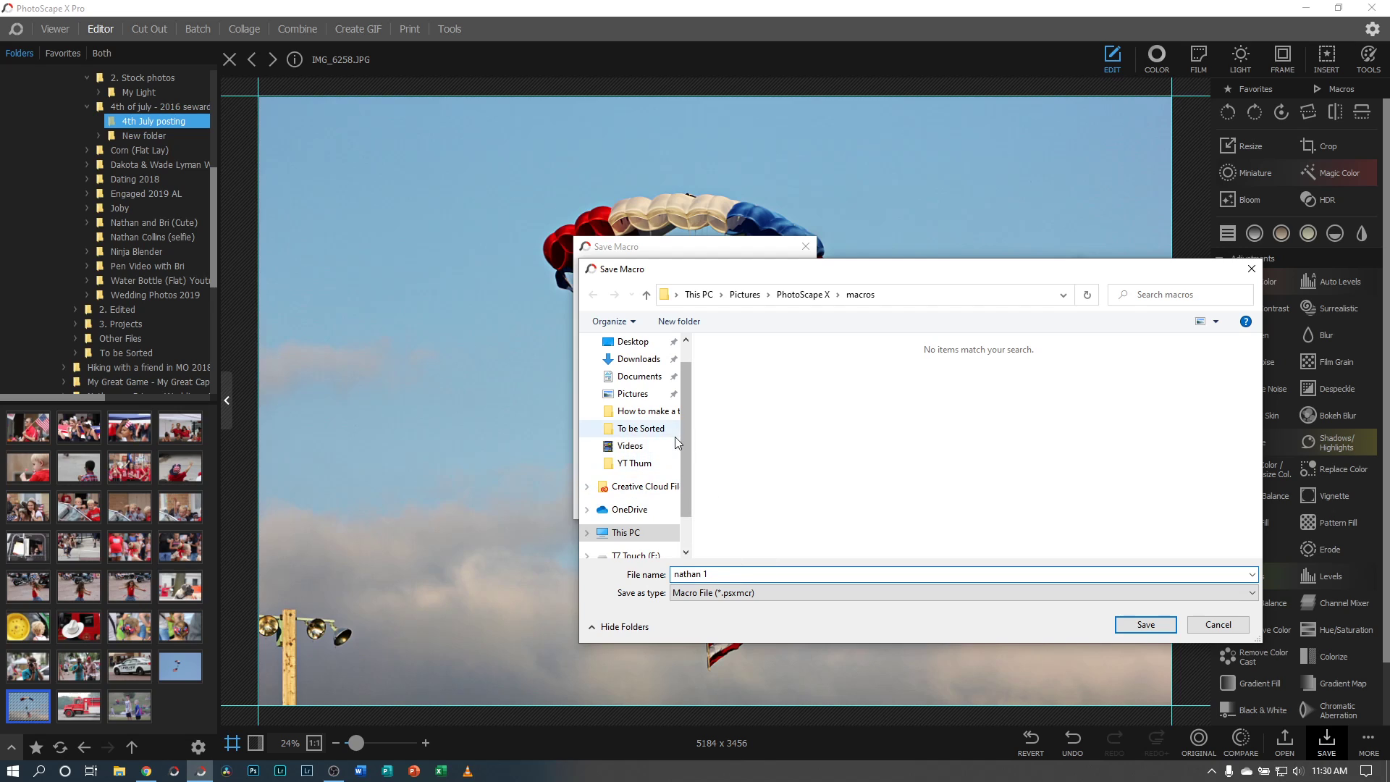
pyautogui.scroll(1, 685, 416)
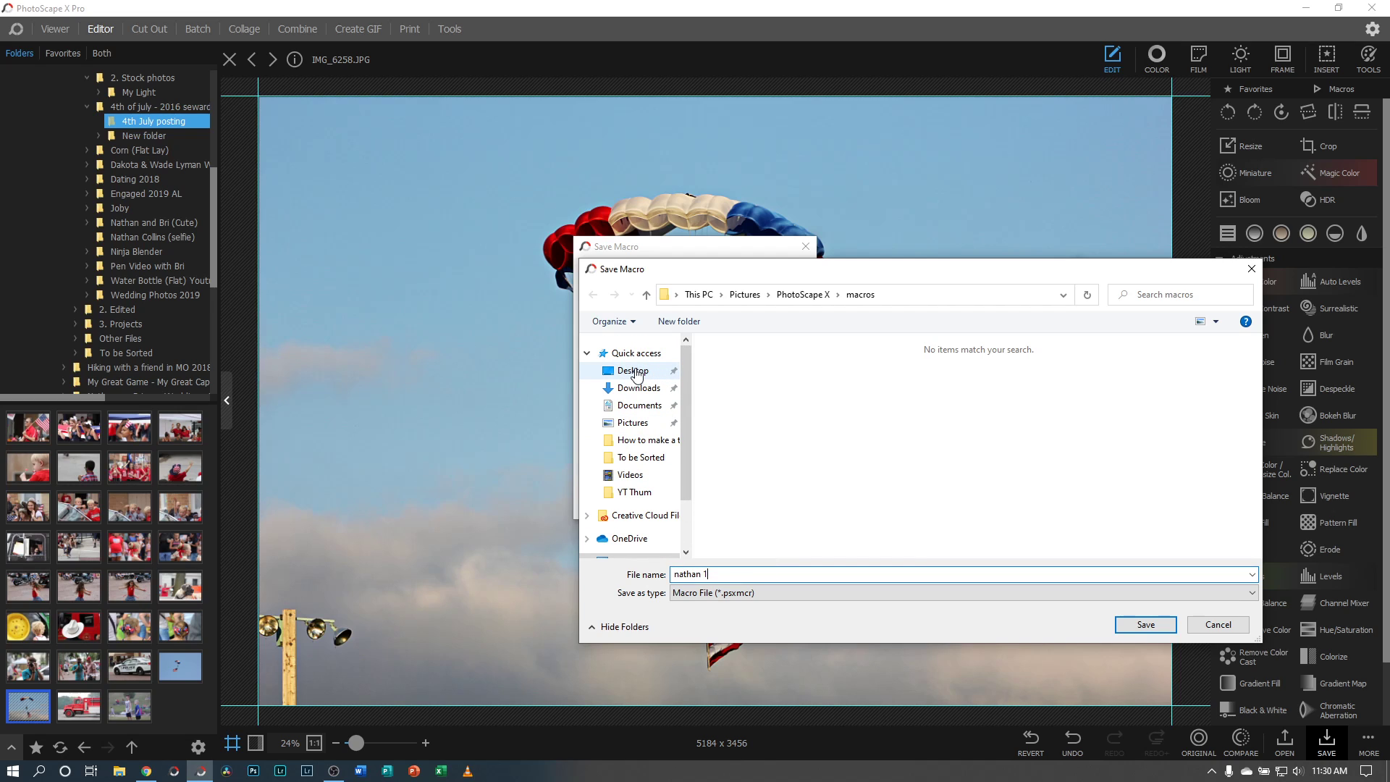
pyautogui.click(636, 371)
pyautogui.click(1130, 623)
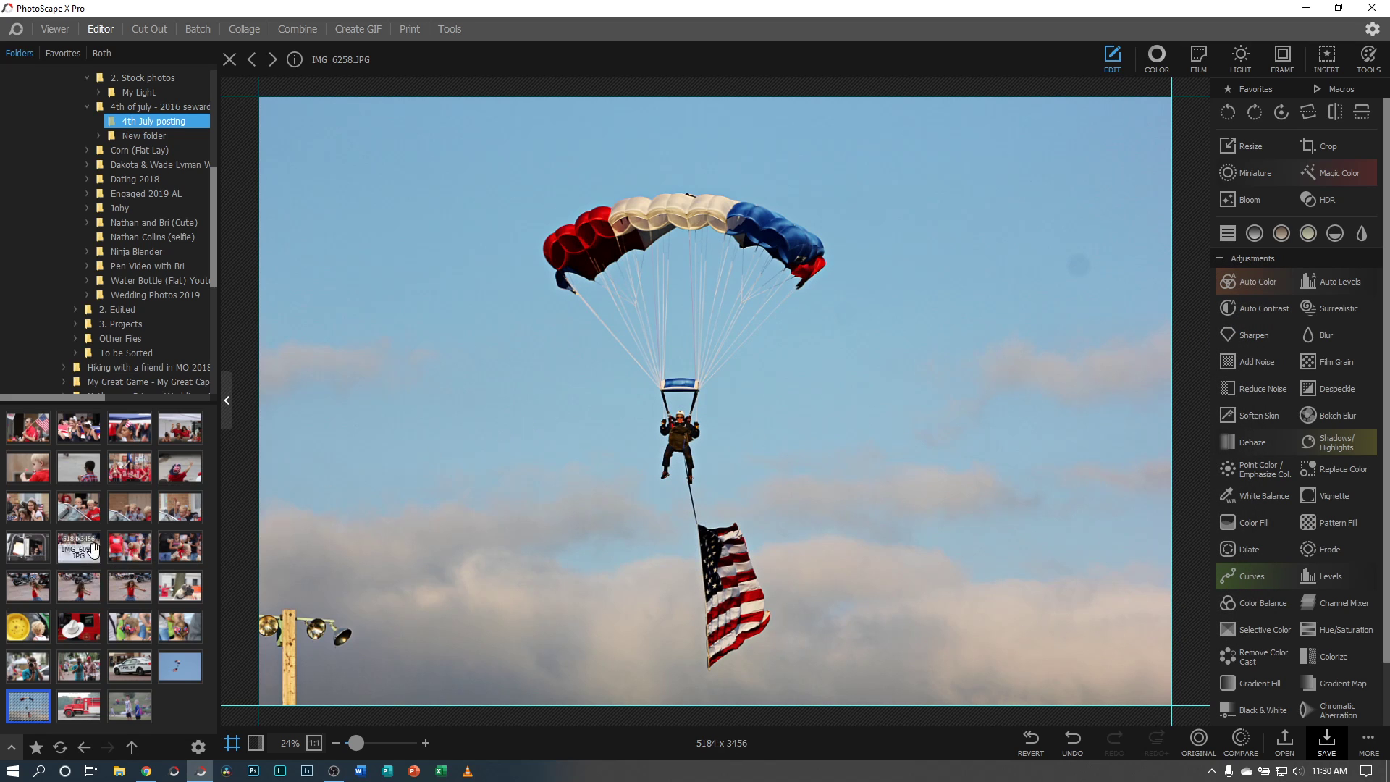
pyautogui.moveTo(180, 673); pyautogui.dragTo(623, 449)
# - Confirm the photo switch, then choose Play Macro and select the saved .psxmcr file on the Desktop
pyautogui.click(695, 396)
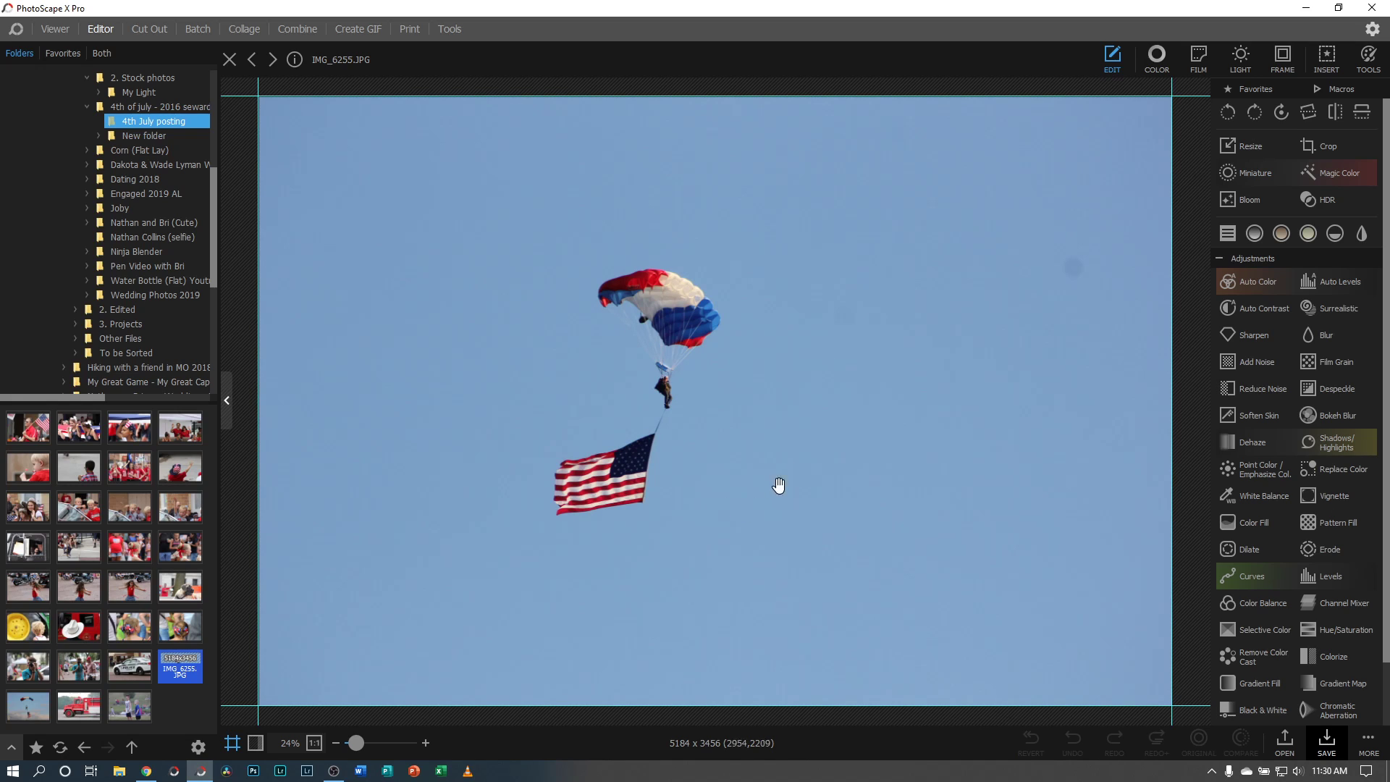
pyautogui.click(1318, 88)
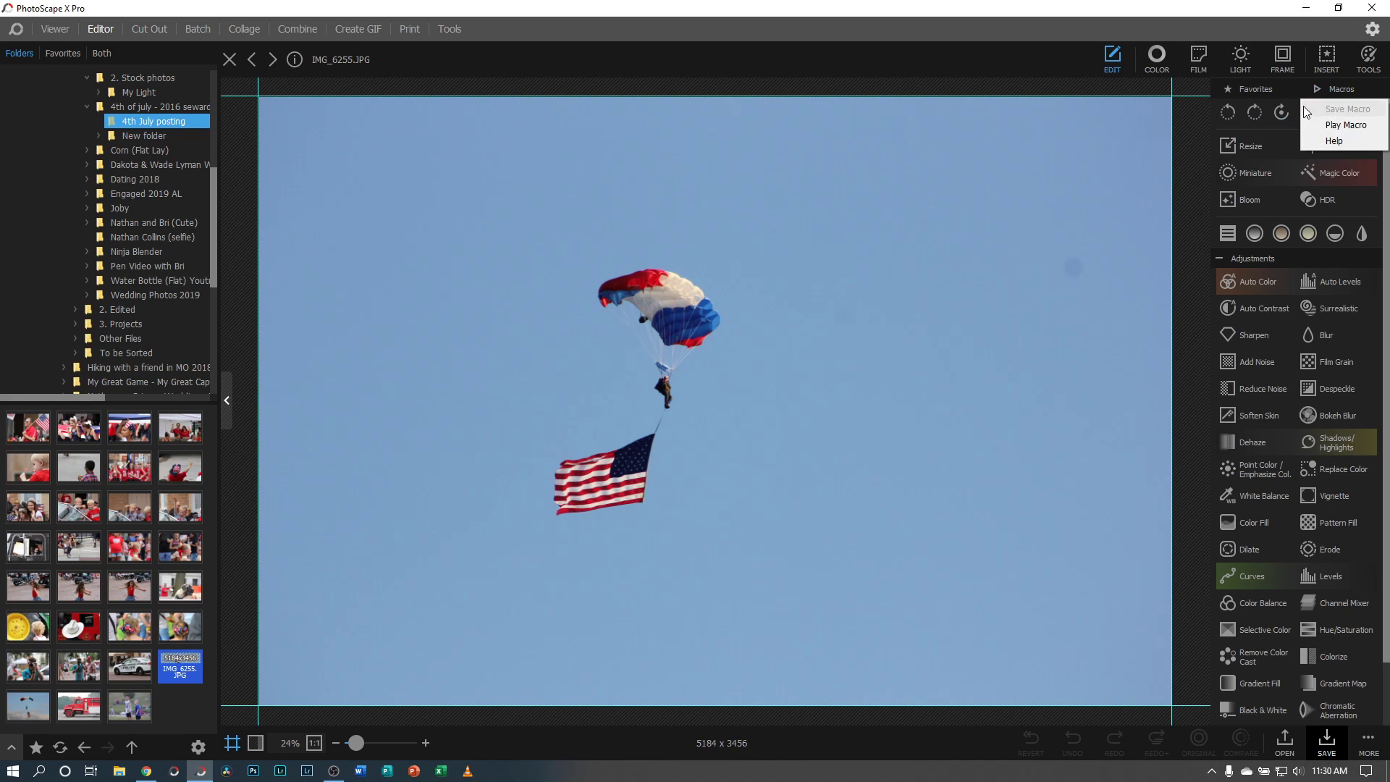
pyautogui.click(1346, 124)
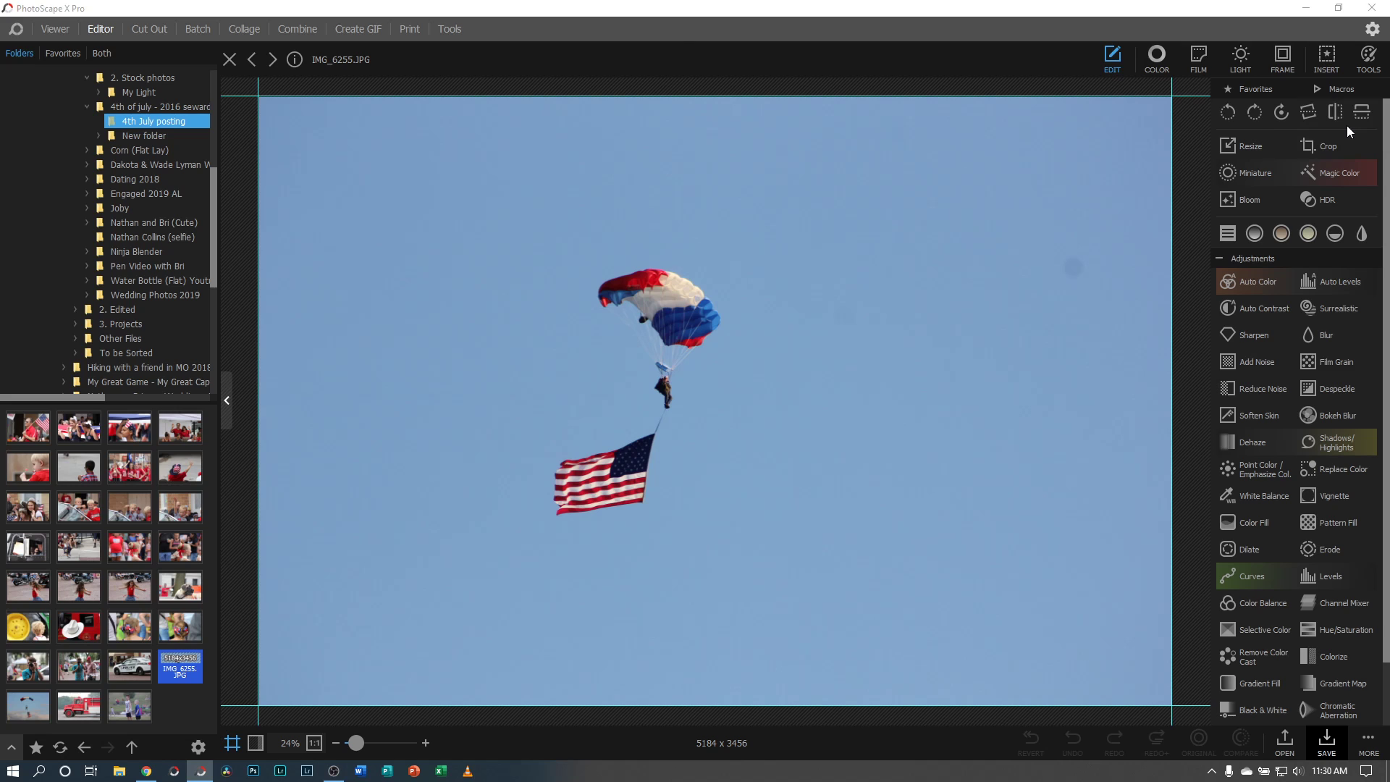
pyautogui.click(60, 130)
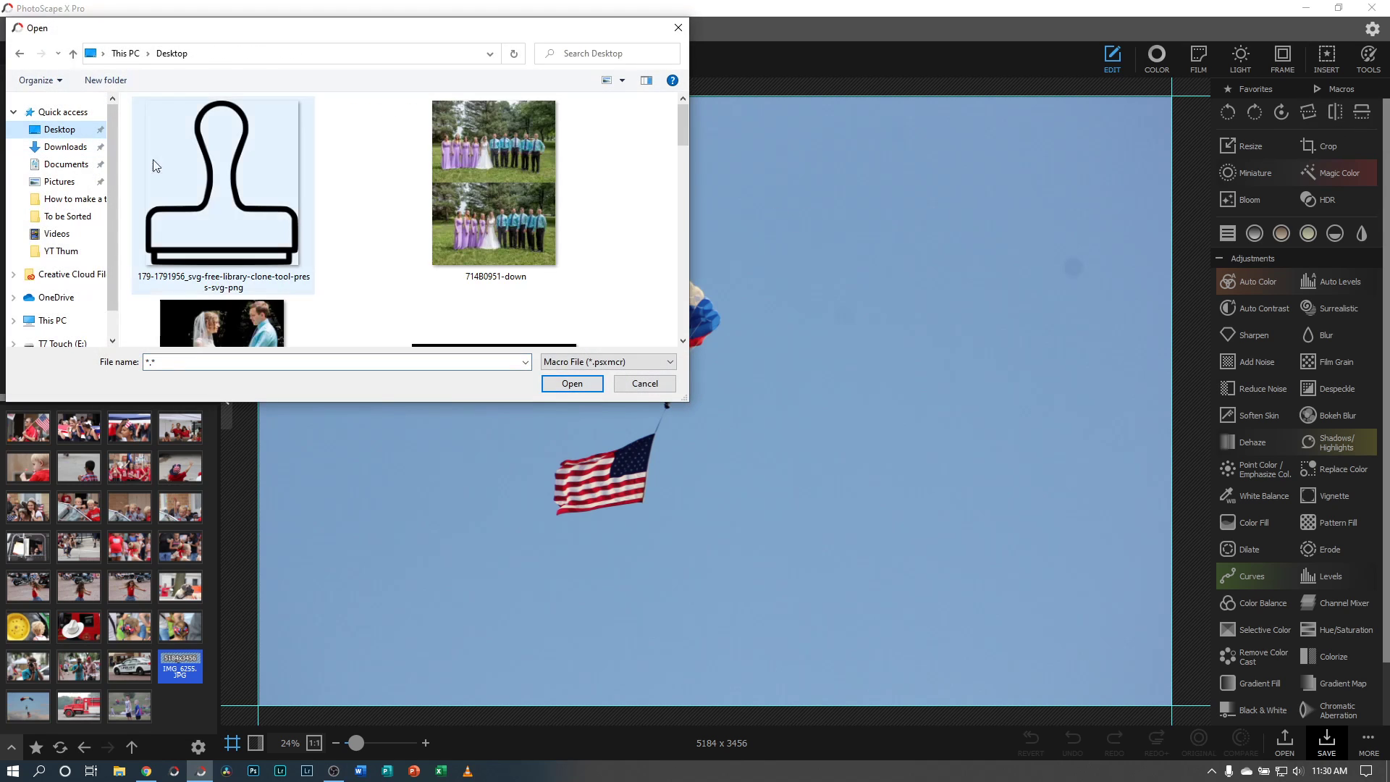
pyautogui.scroll(-3, 451, 249)
pyautogui.scroll(3, 452, 249)
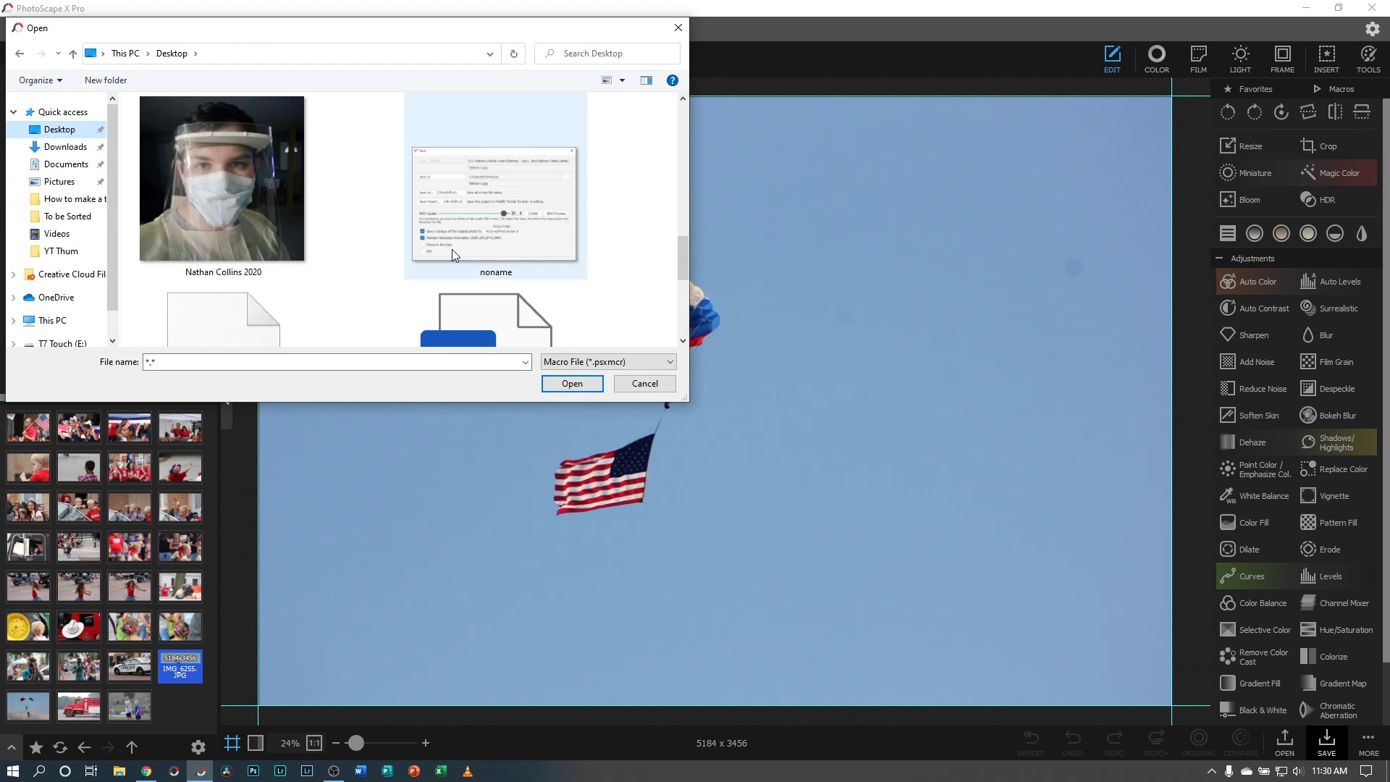
pyautogui.click(474, 202)
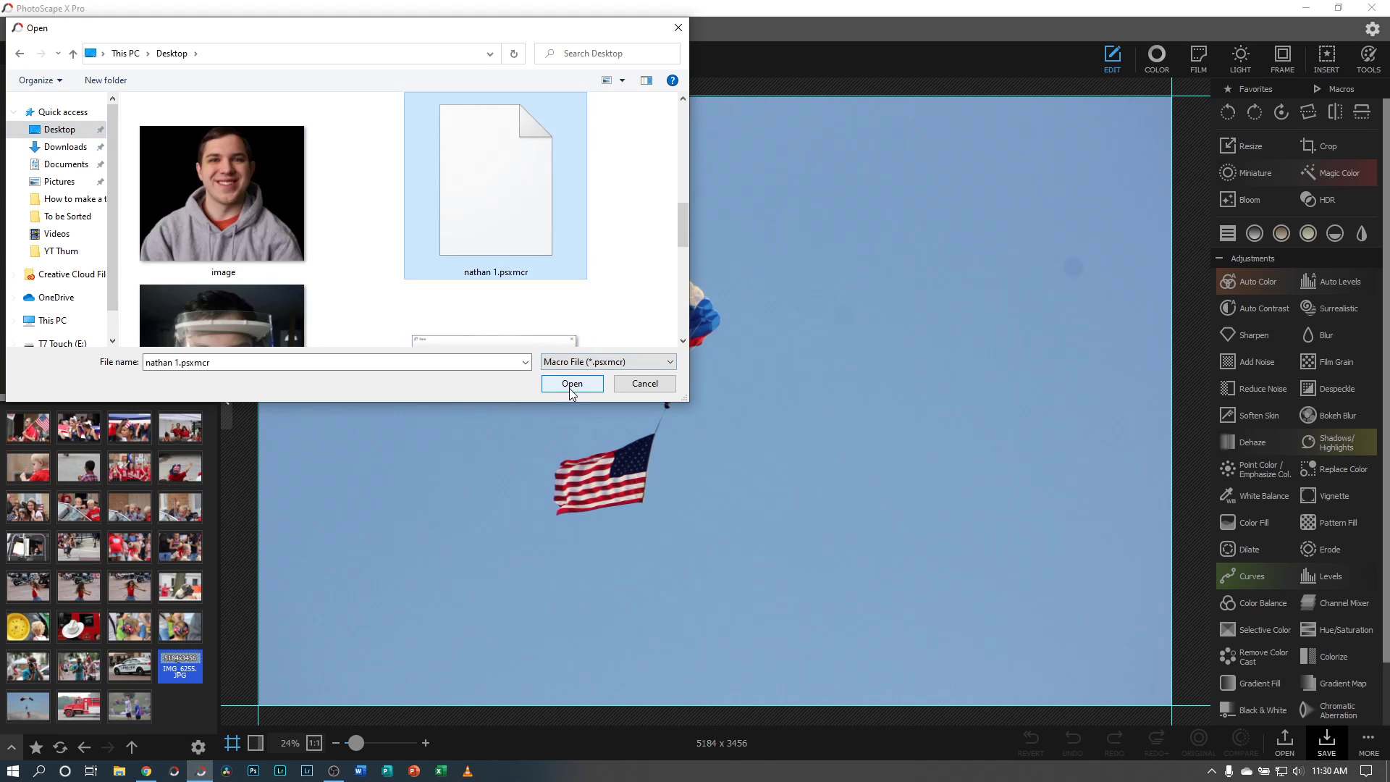
# - Load the chosen macro and review its Sharpen filter settings
pyautogui.click(570, 388)
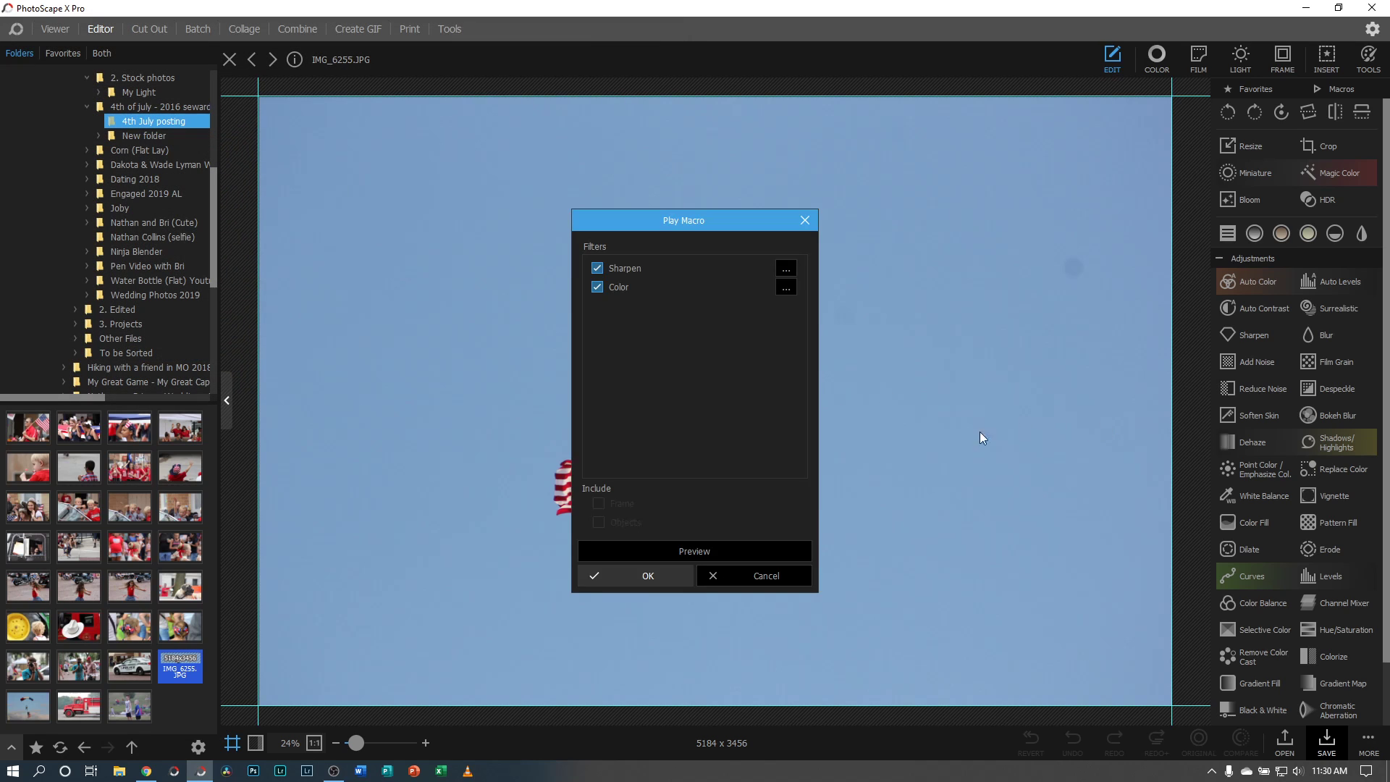
pyautogui.click(786, 269)
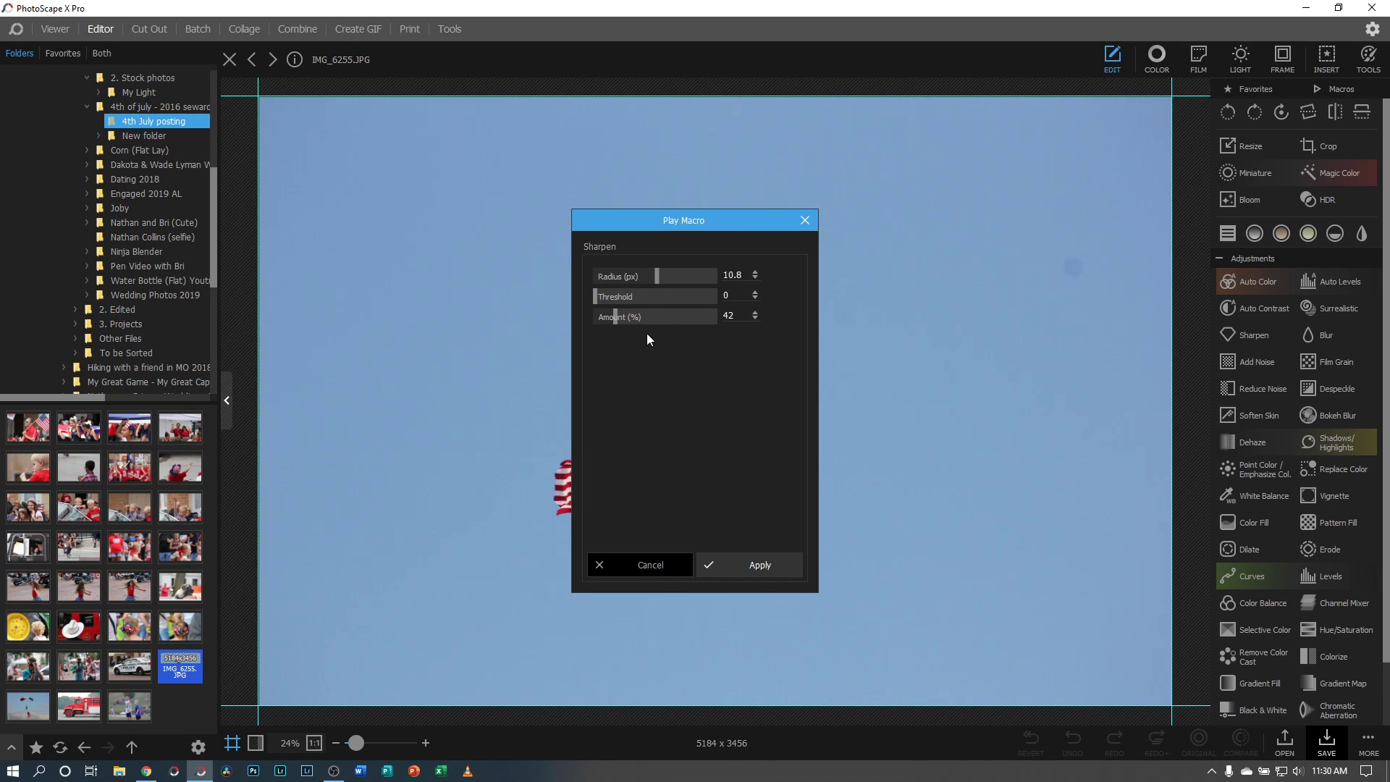
pyautogui.click(658, 567)
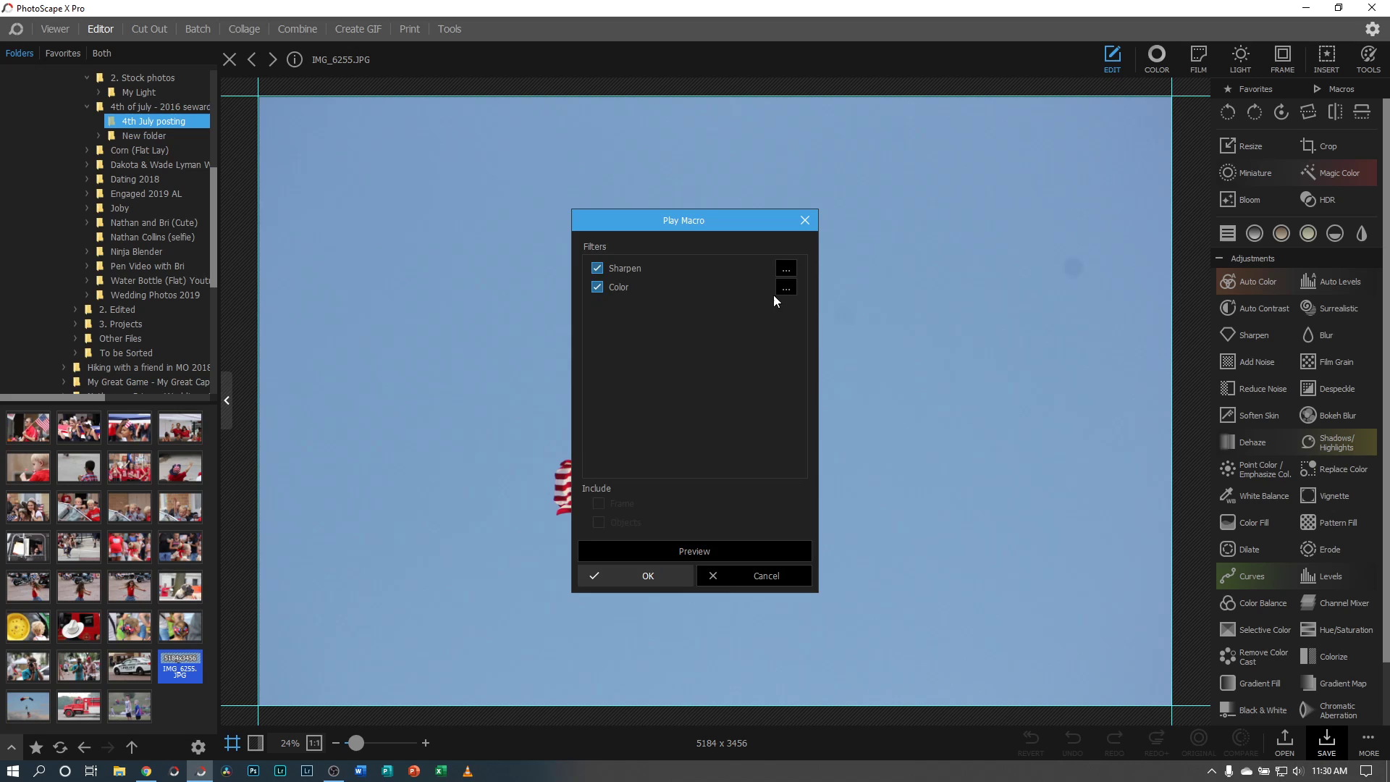
# - Look through the macro's Color filter settings and cancel without changes
pyautogui.click(784, 288)
pyautogui.scroll(-3, 745, 362)
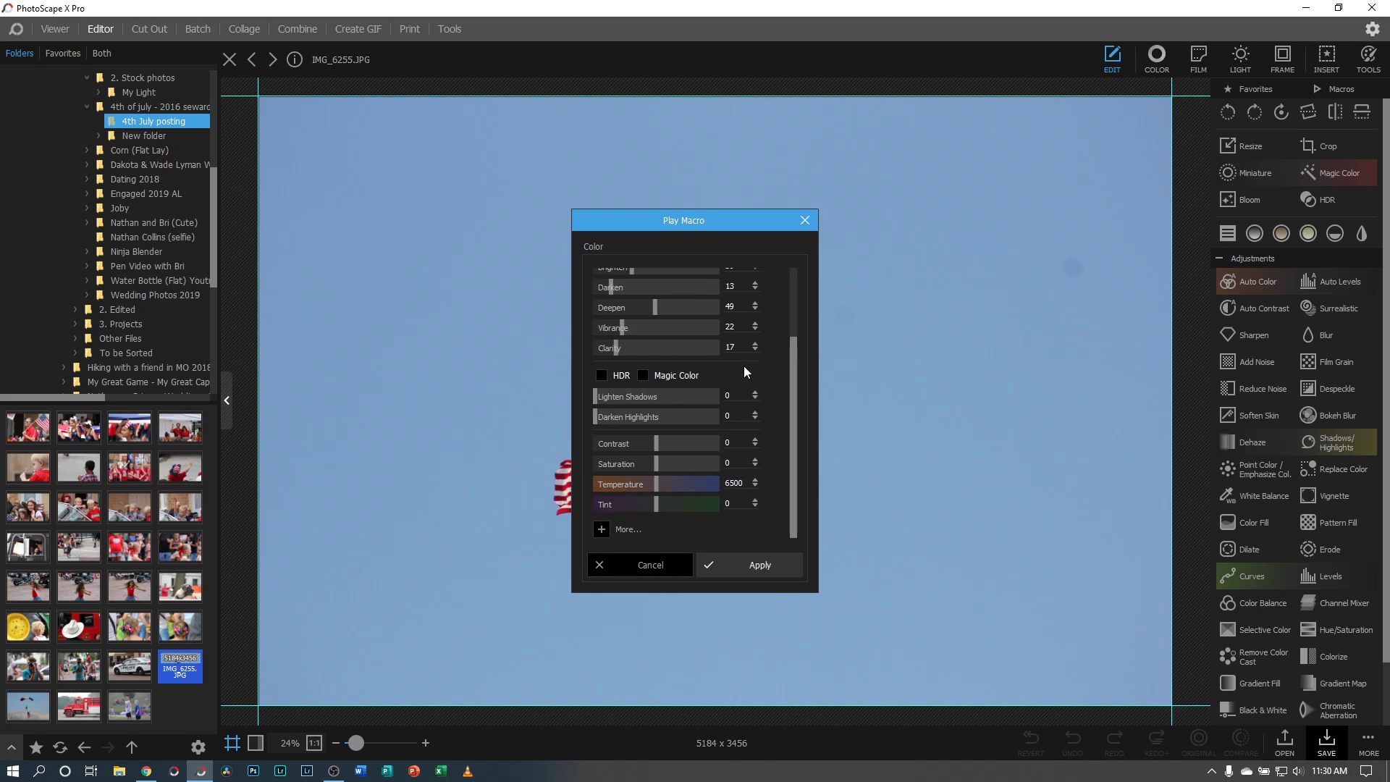
pyautogui.scroll(3, 666, 514)
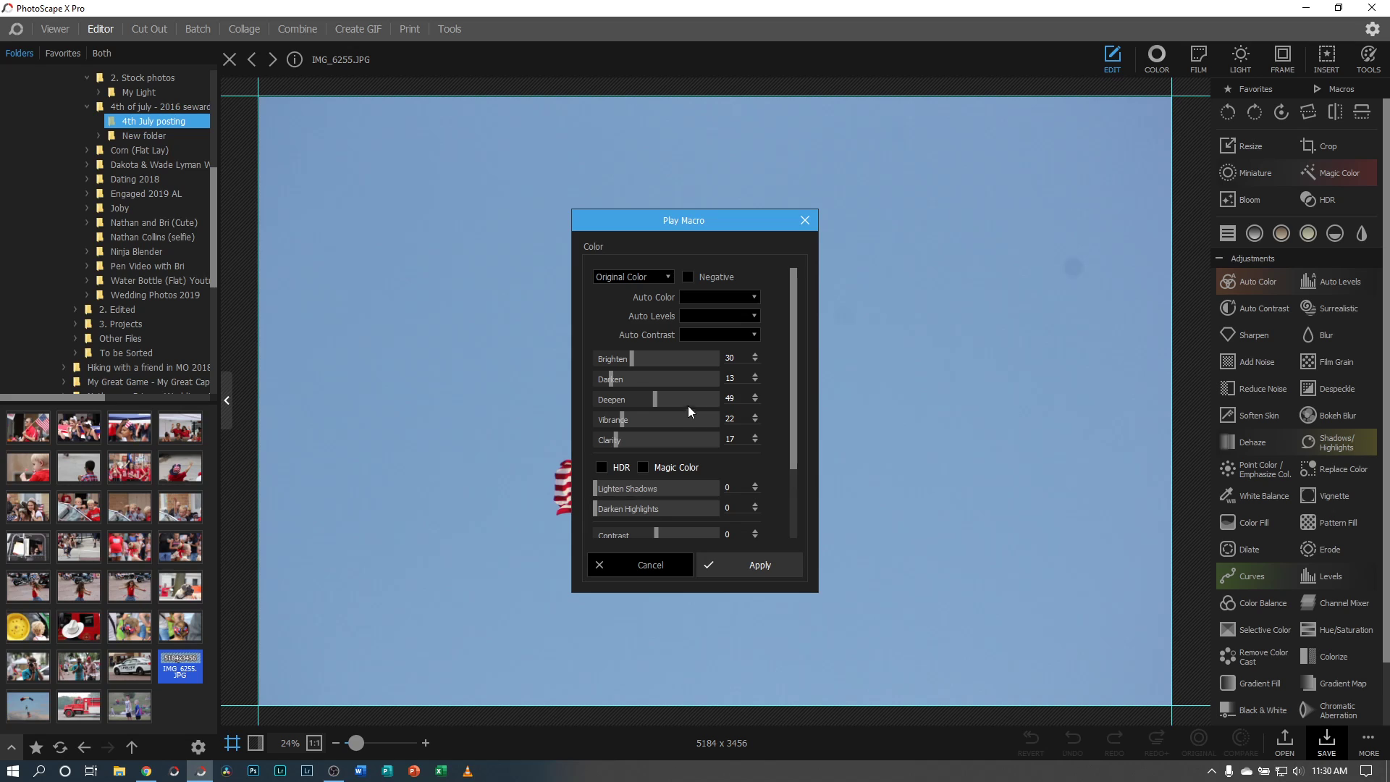
pyautogui.scroll(-2, 695, 408)
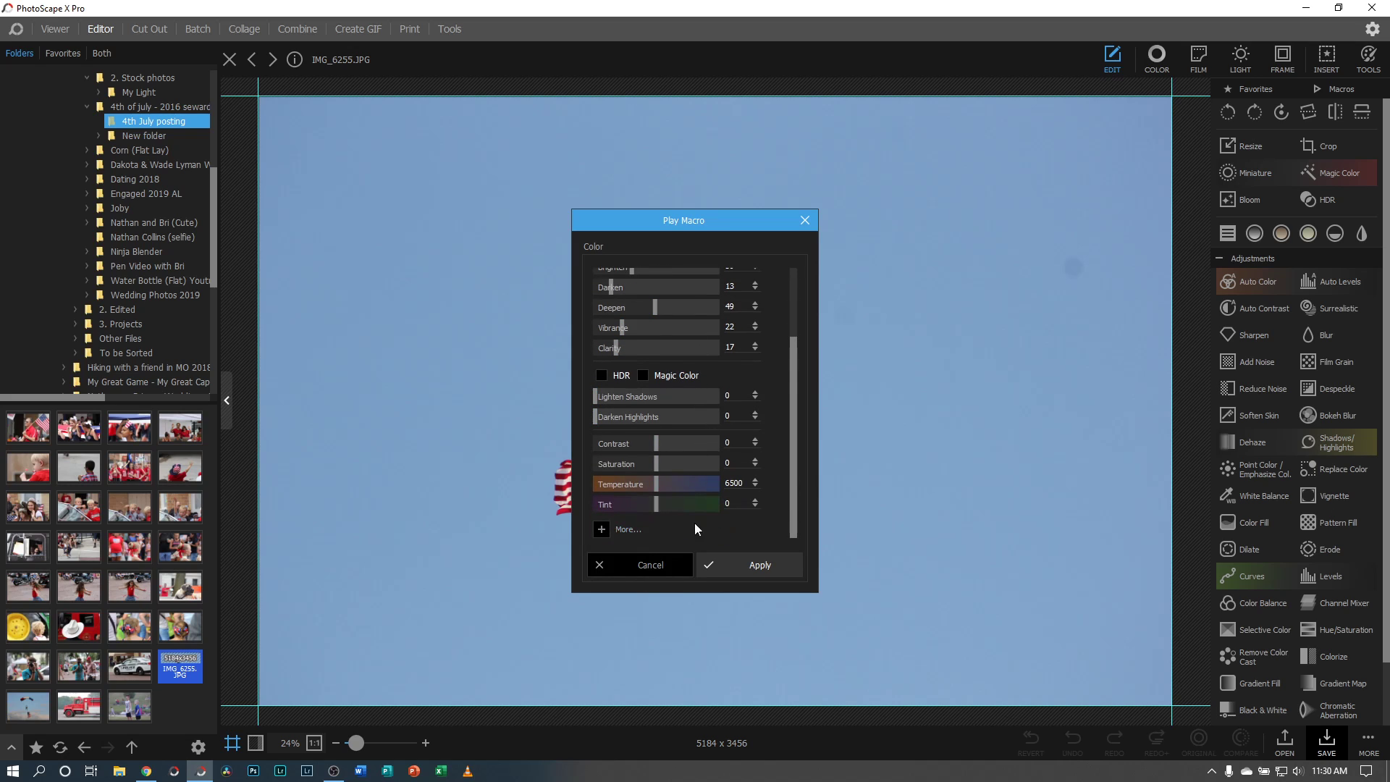
pyautogui.scroll(2, 710, 515)
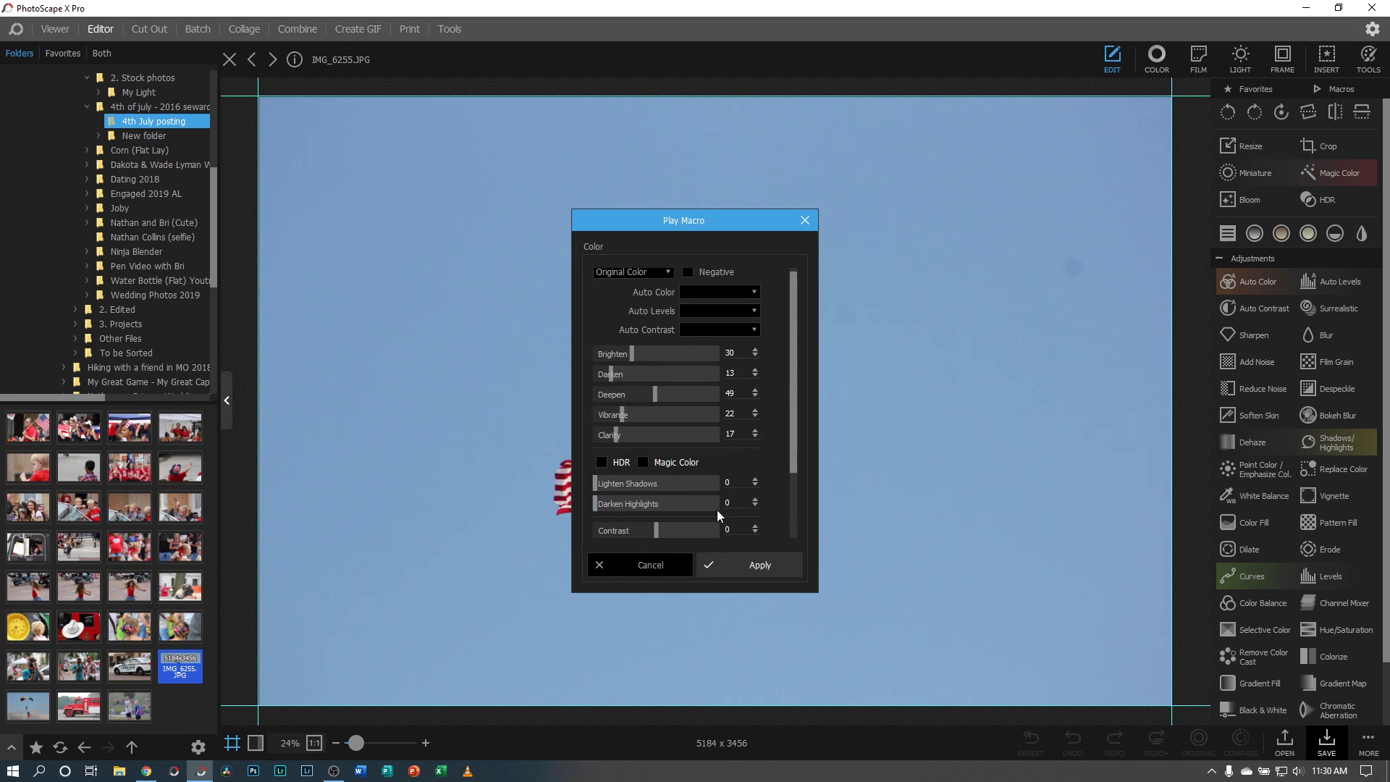
pyautogui.click(636, 565)
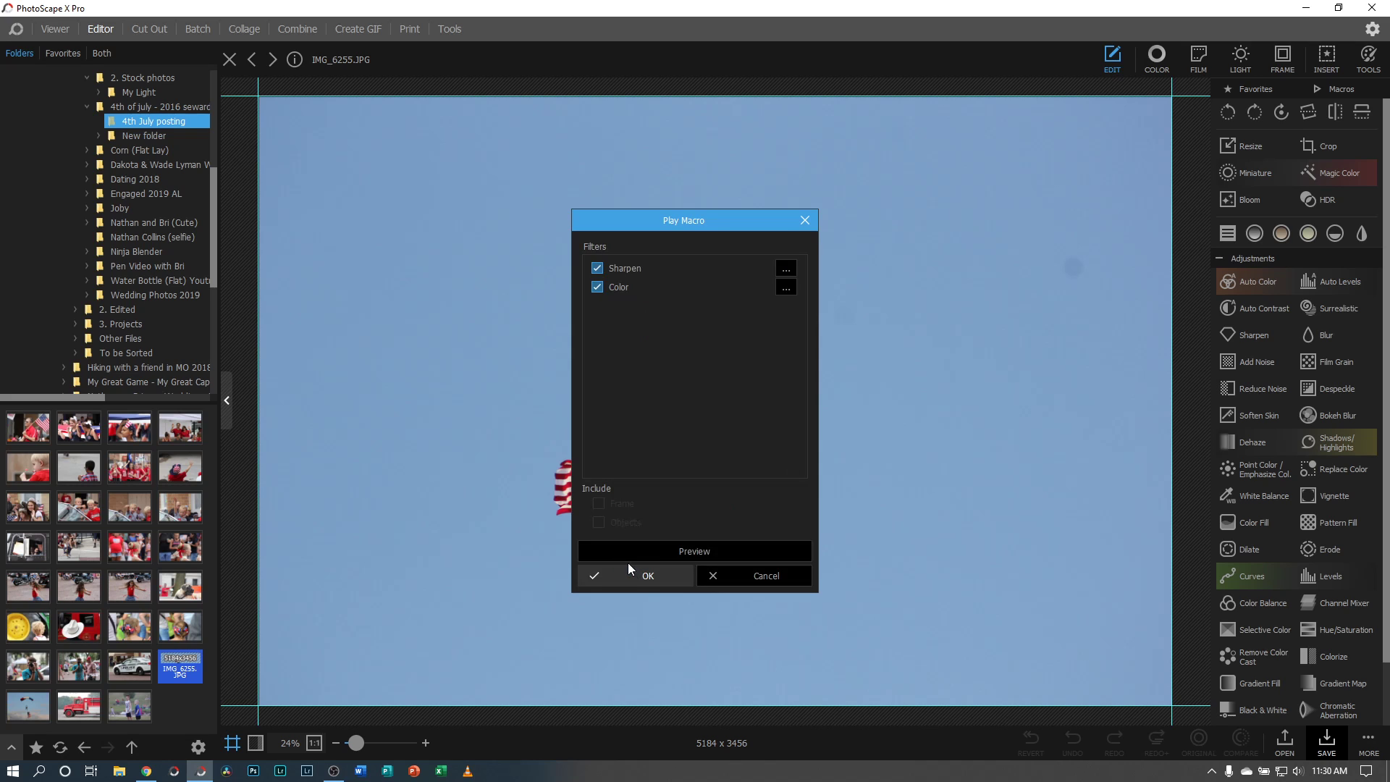
# - Preview the macro on IMG_6255, compare it with the original, then reset
pyautogui.click(688, 550)
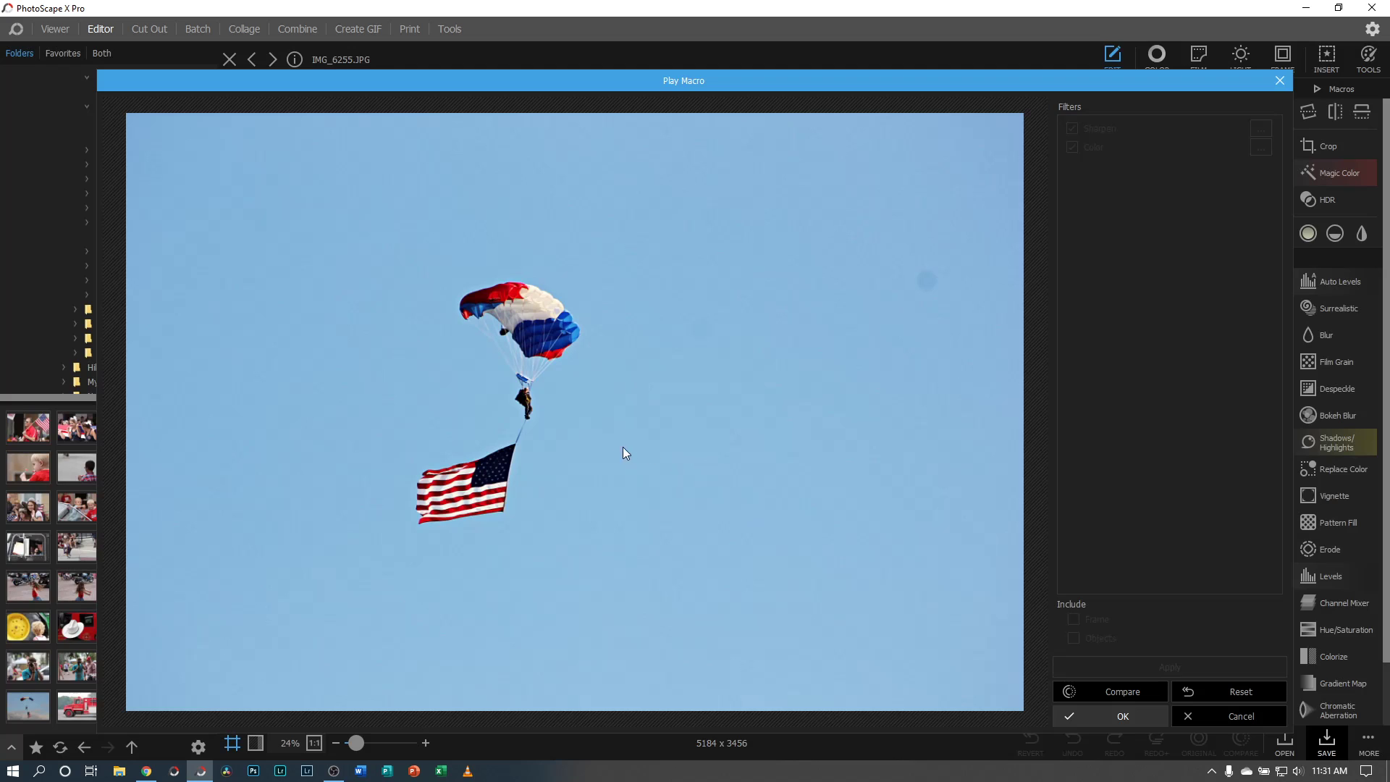
pyautogui.click(1121, 691)
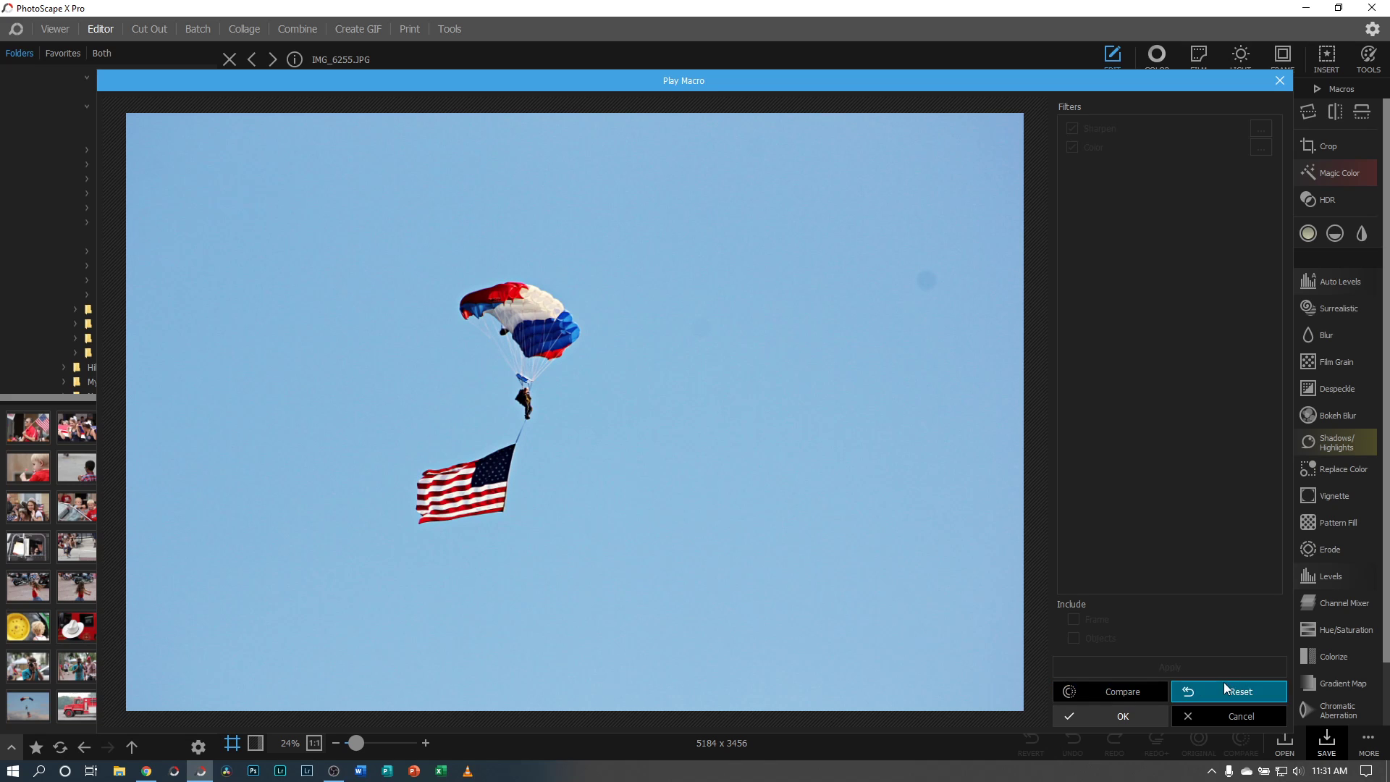
pyautogui.click(1239, 692)
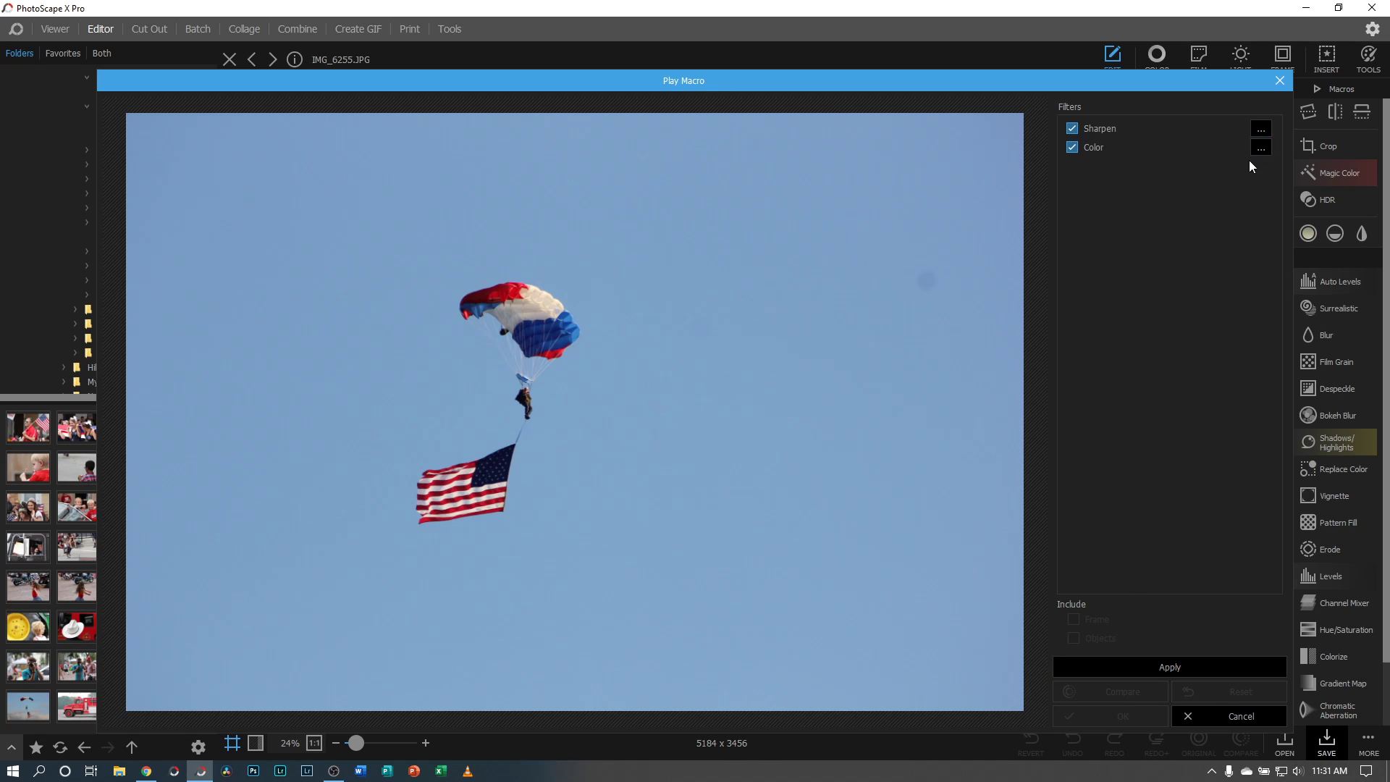
# - Change the macro's Color filter to Darken 24, Lighten Shadows 15, Darken Highlights 31, Contrast 28
pyautogui.click(1260, 129)
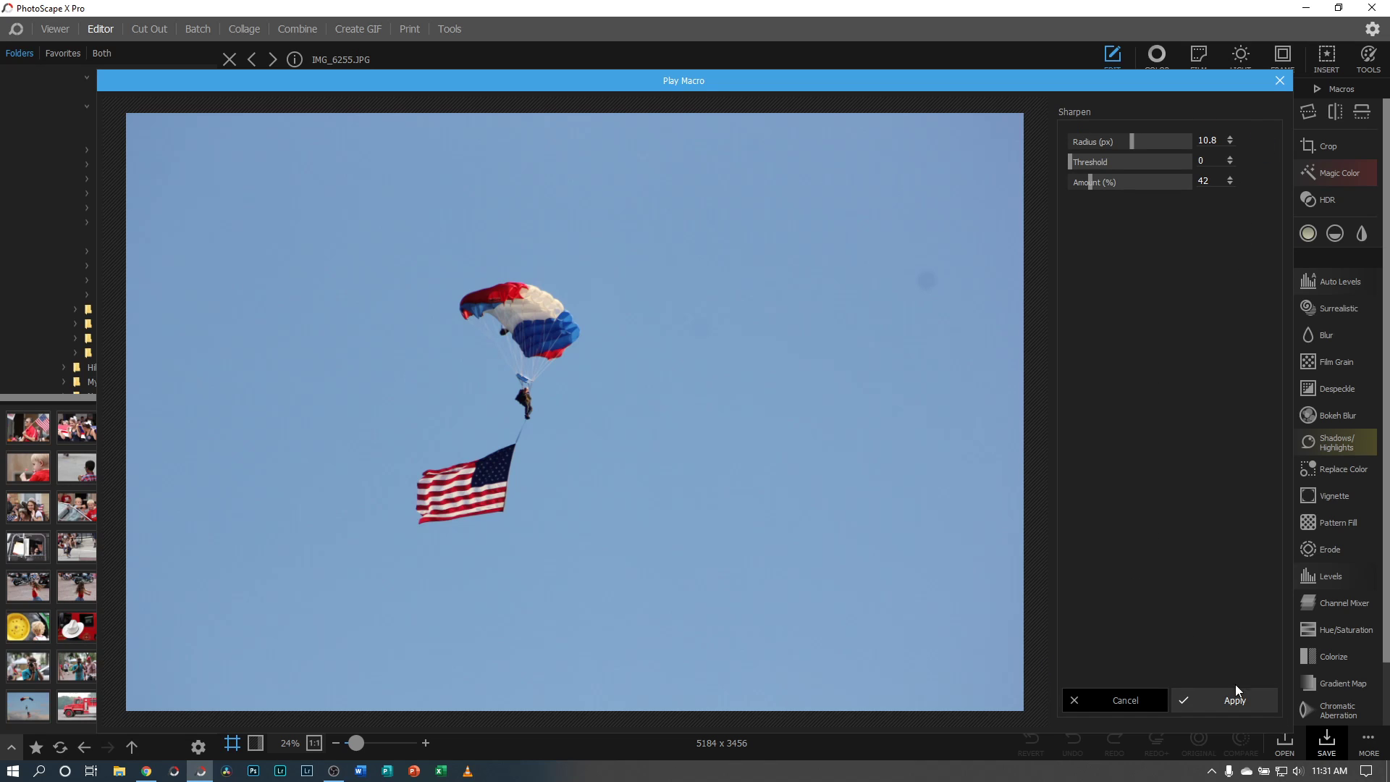
pyautogui.click(1234, 699)
pyautogui.click(1261, 147)
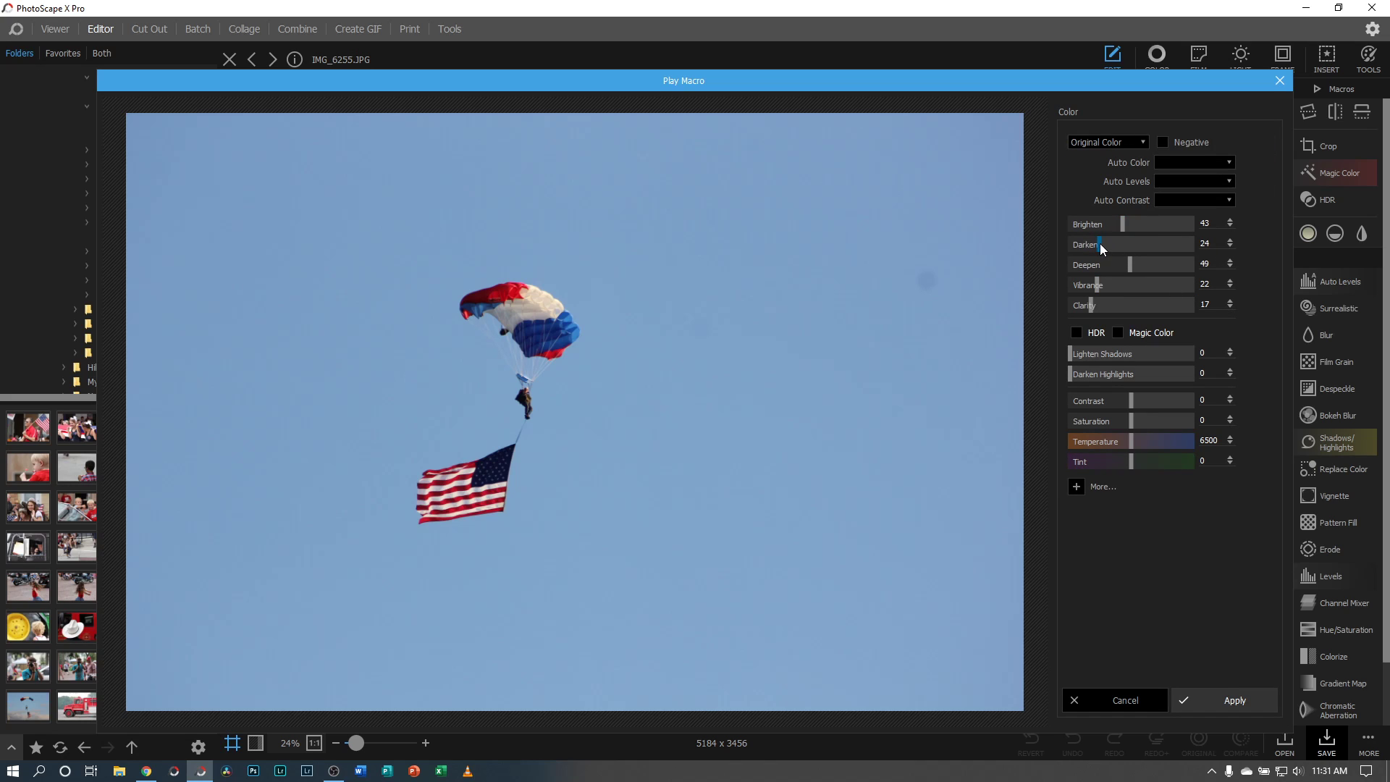
pyautogui.click(1089, 355)
pyautogui.click(1091, 374)
pyautogui.click(1106, 373)
pyautogui.moveTo(1131, 406); pyautogui.dragTo(1144, 407)
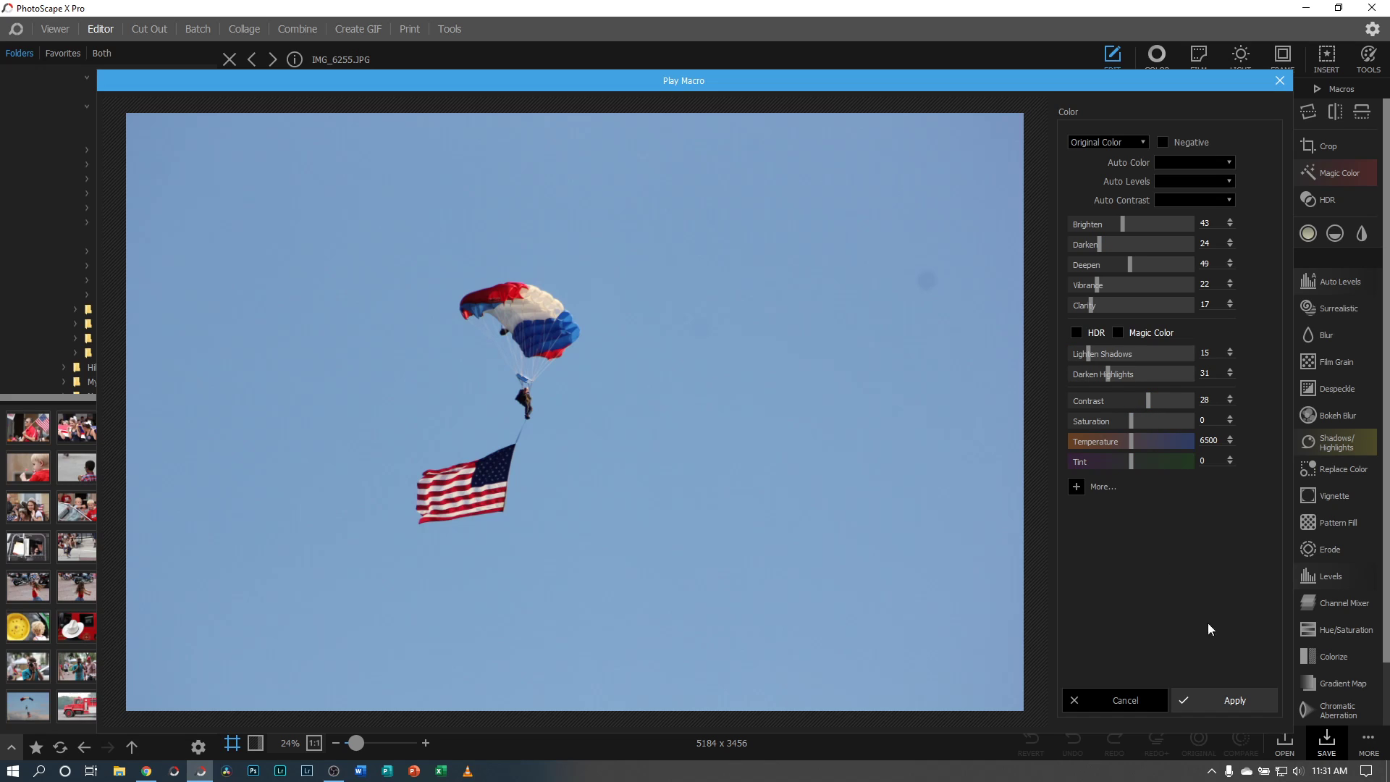
pyautogui.click(1208, 697)
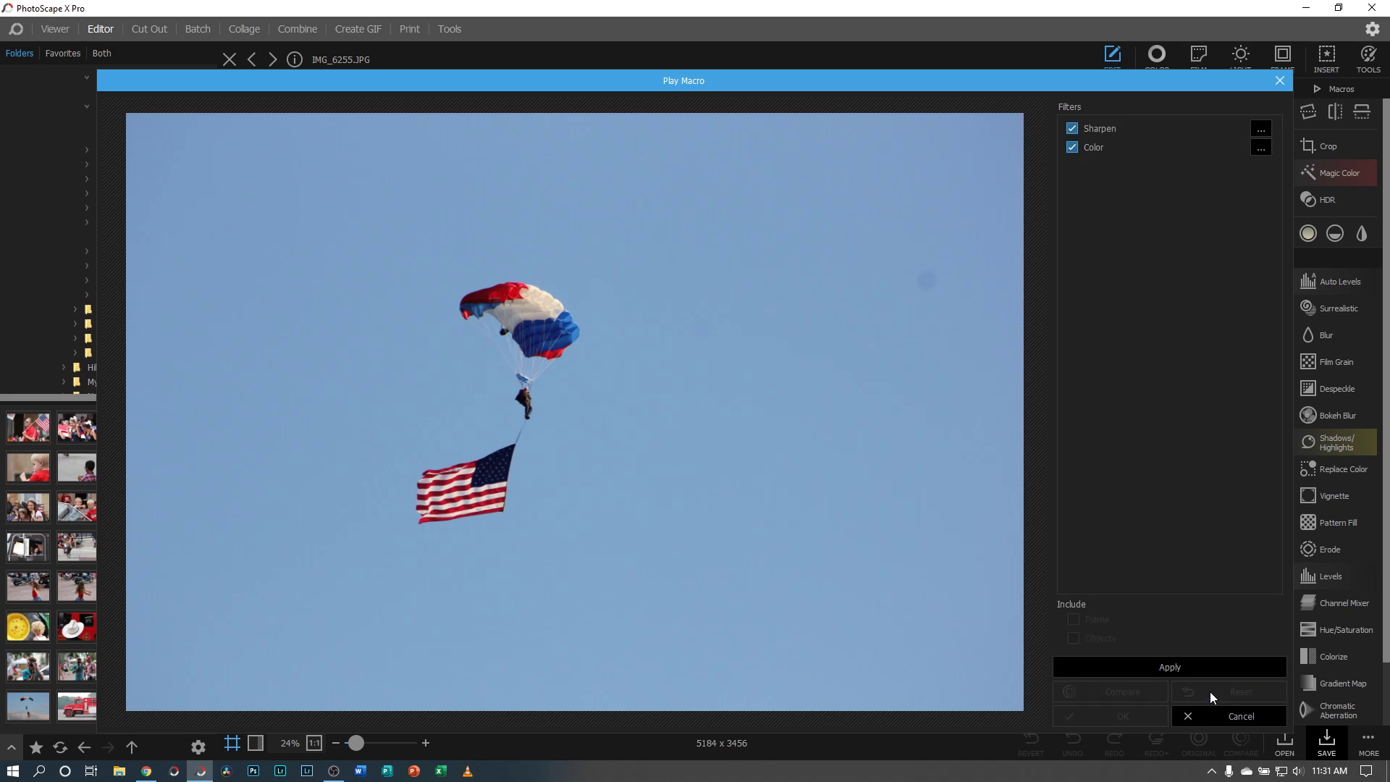
# - Apply the edited macro to IMG_6255, compare with the original, reset, then reapply and accept it
pyautogui.click(1146, 667)
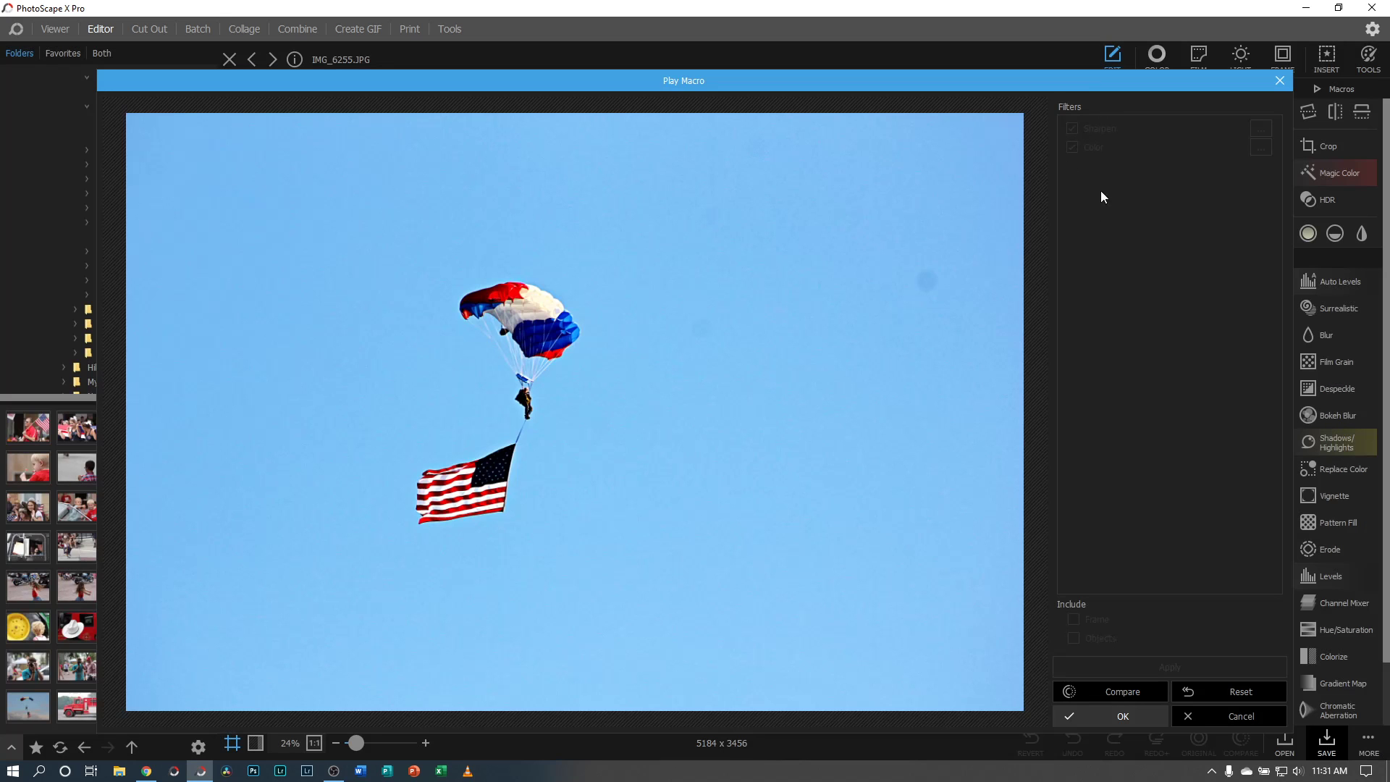
pyautogui.click(1105, 695)
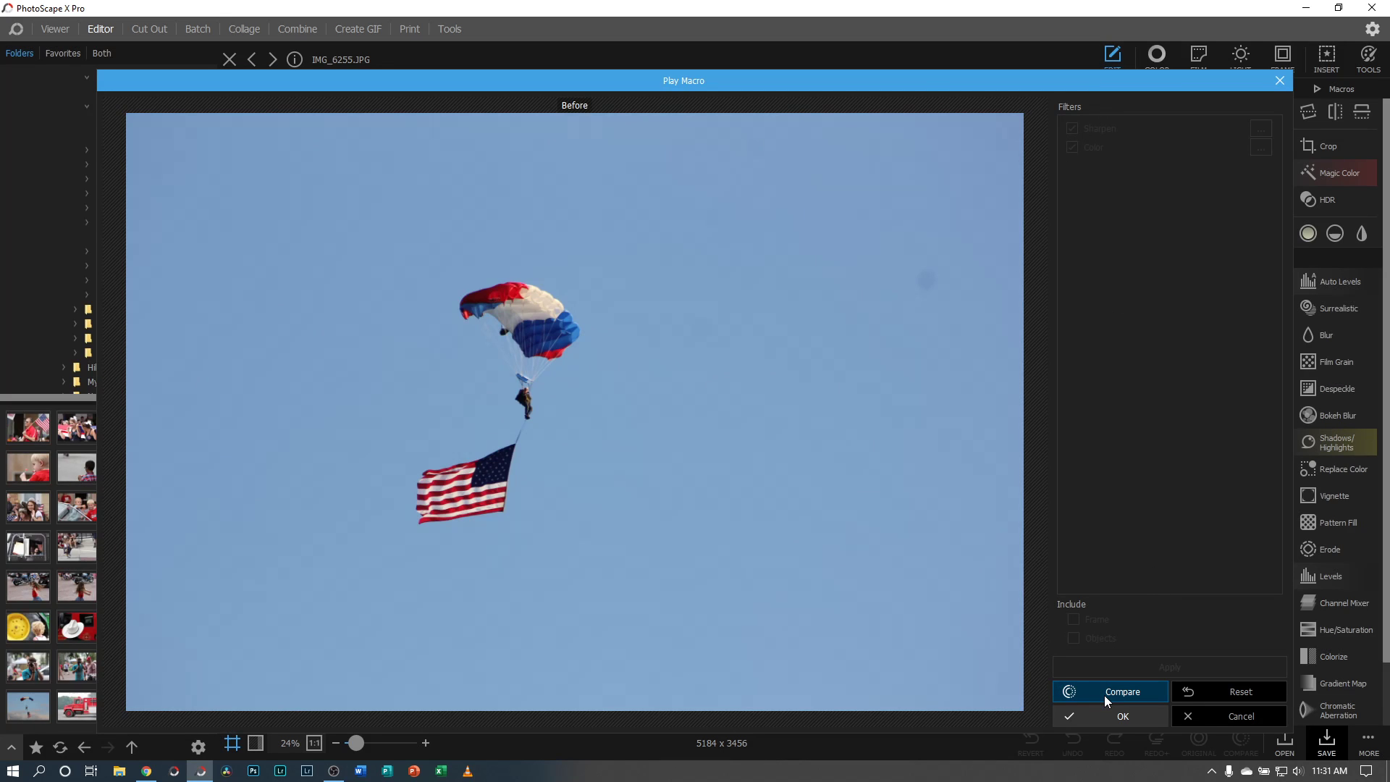
pyautogui.click(1105, 693)
pyautogui.click(1240, 691)
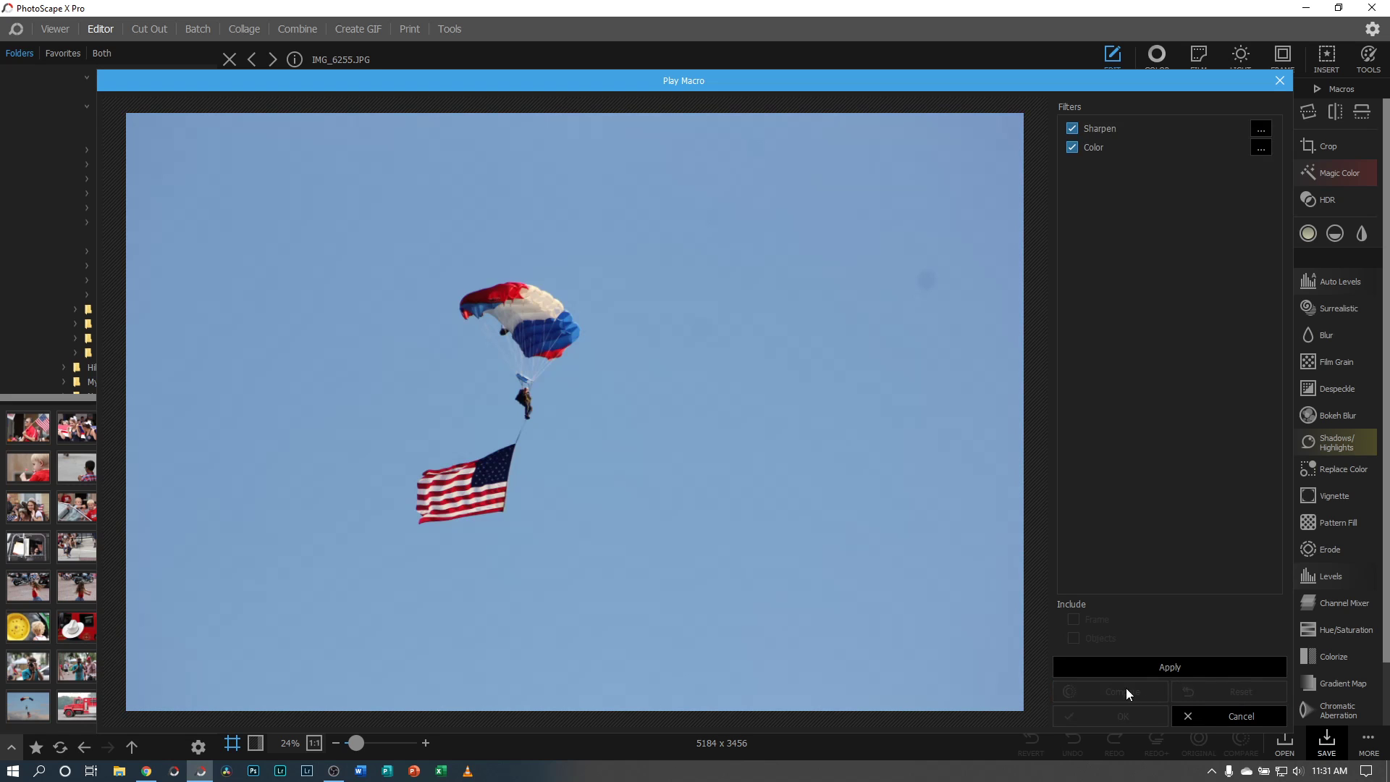
pyautogui.click(1162, 667)
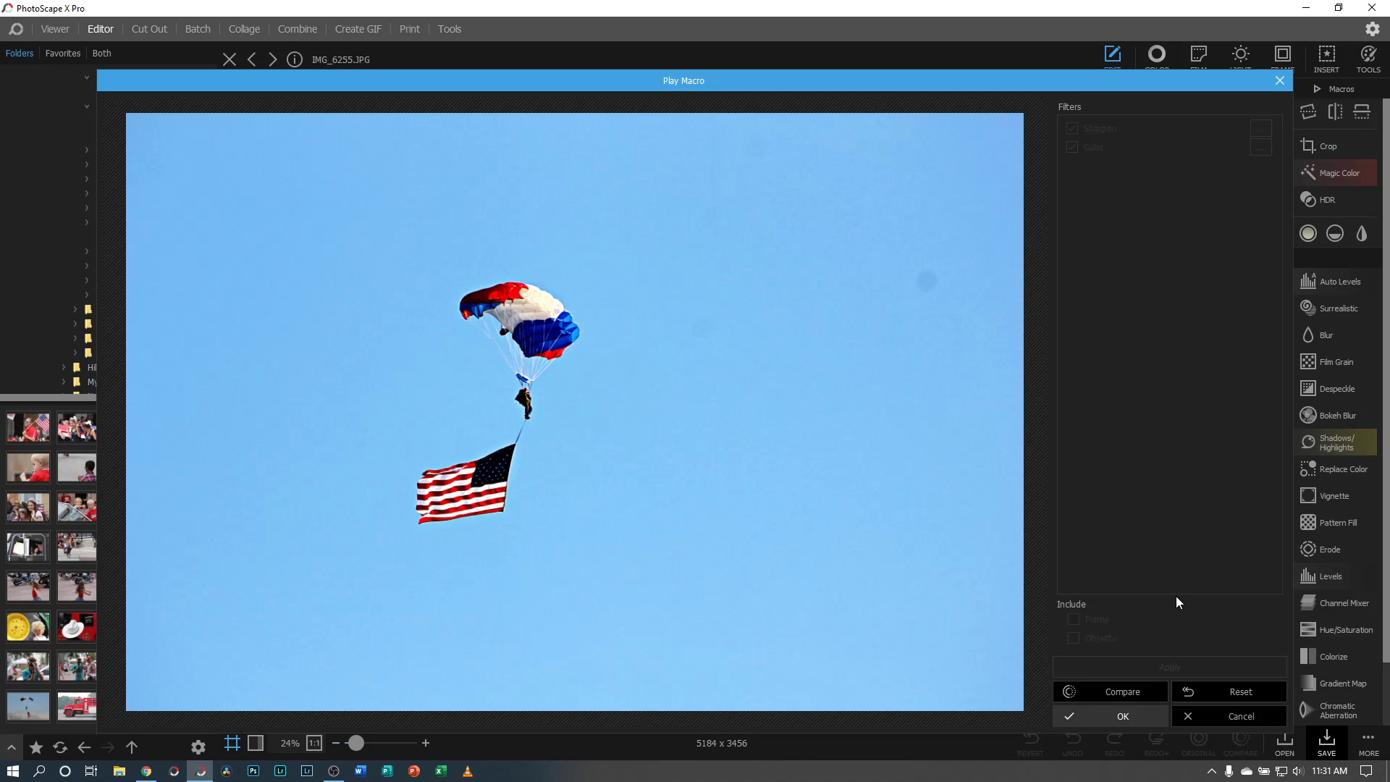
pyautogui.click(1123, 717)
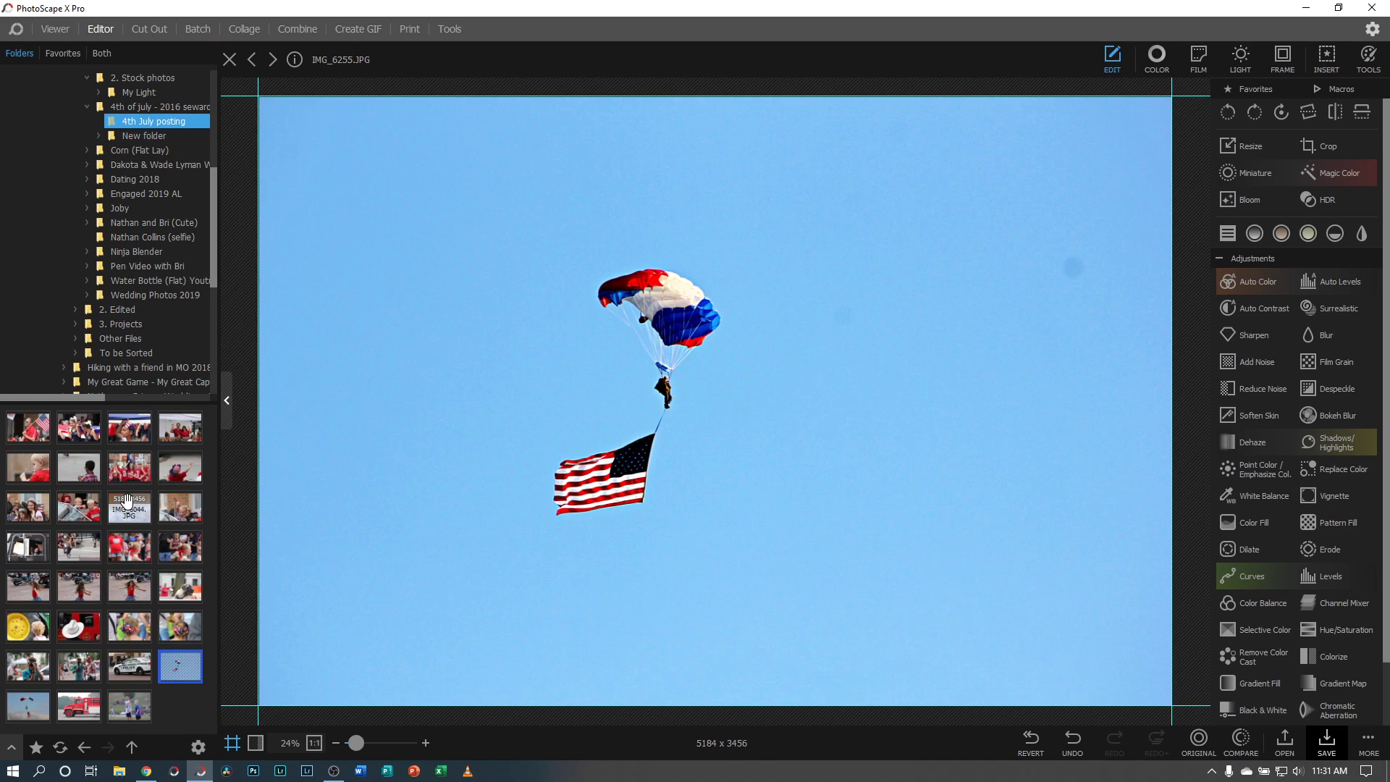
# - Cancel the save prompt, discard the parachute edits, then open IMG_5944.JPG and IMG_6026.JPG
pyautogui.click(129, 547)
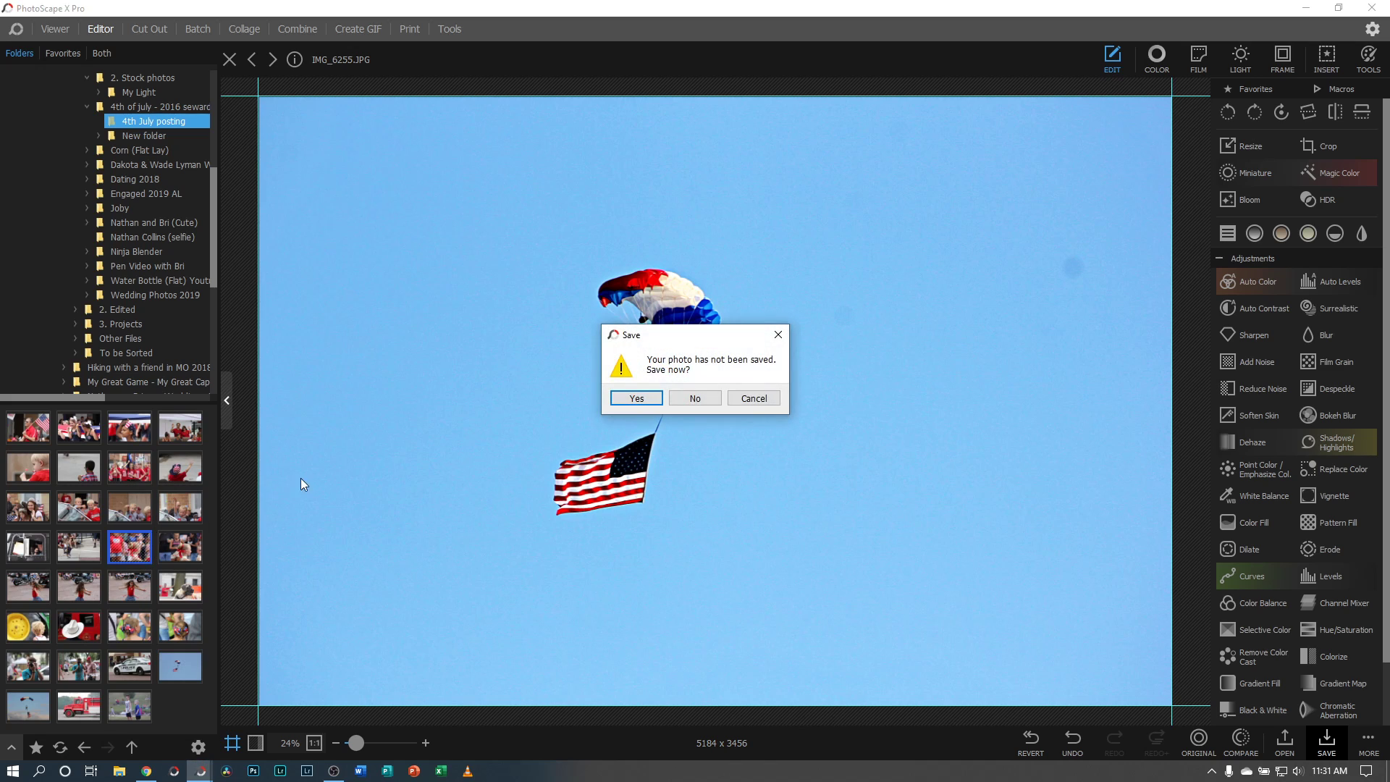
pyautogui.click(736, 400)
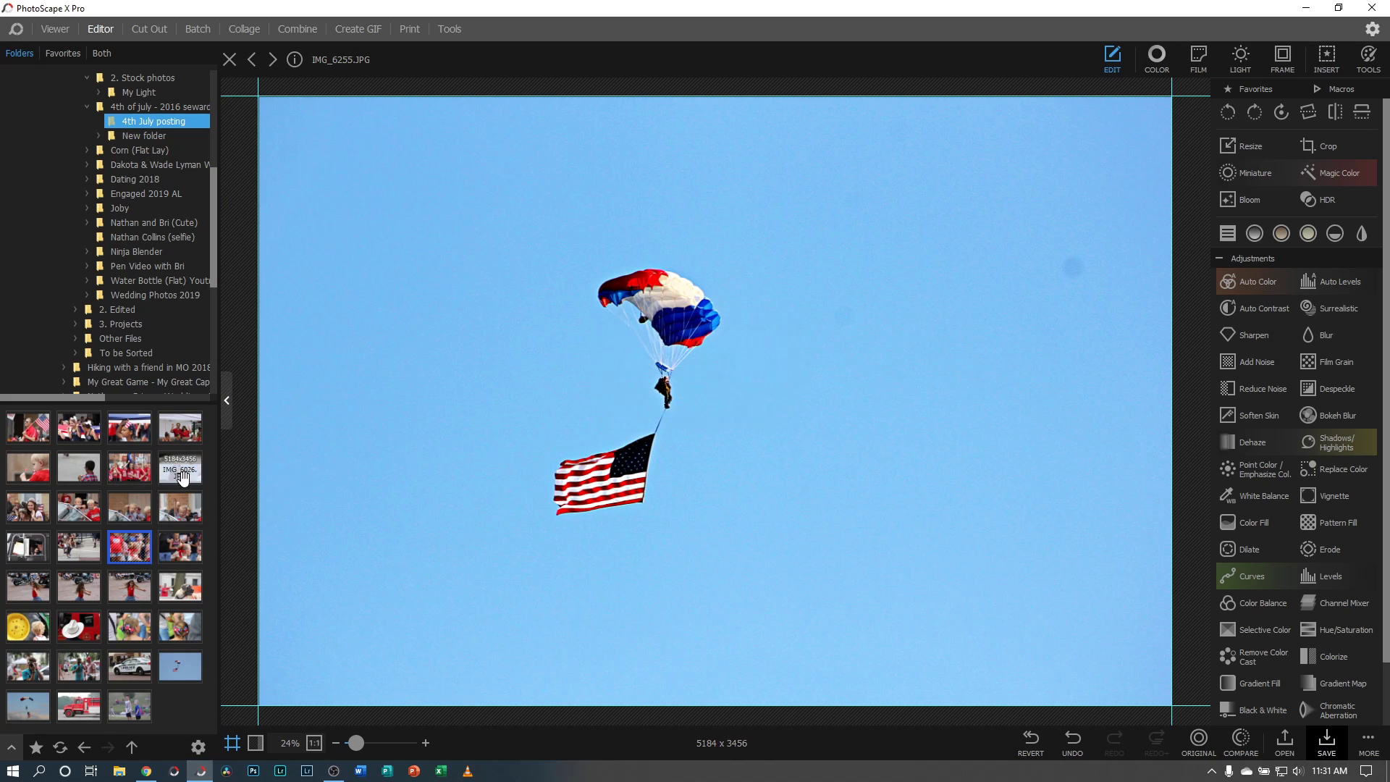
pyautogui.click(28, 468)
pyautogui.click(705, 399)
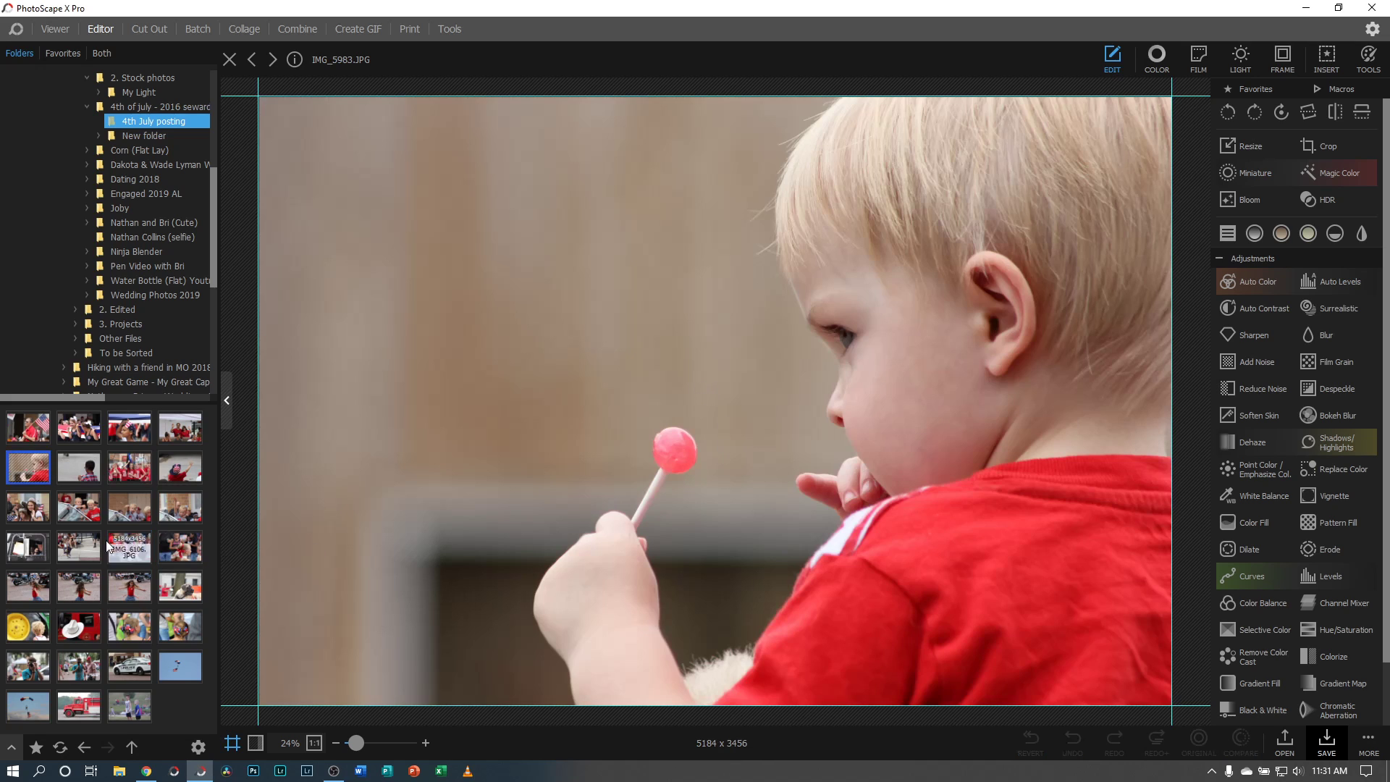
pyautogui.click(132, 429)
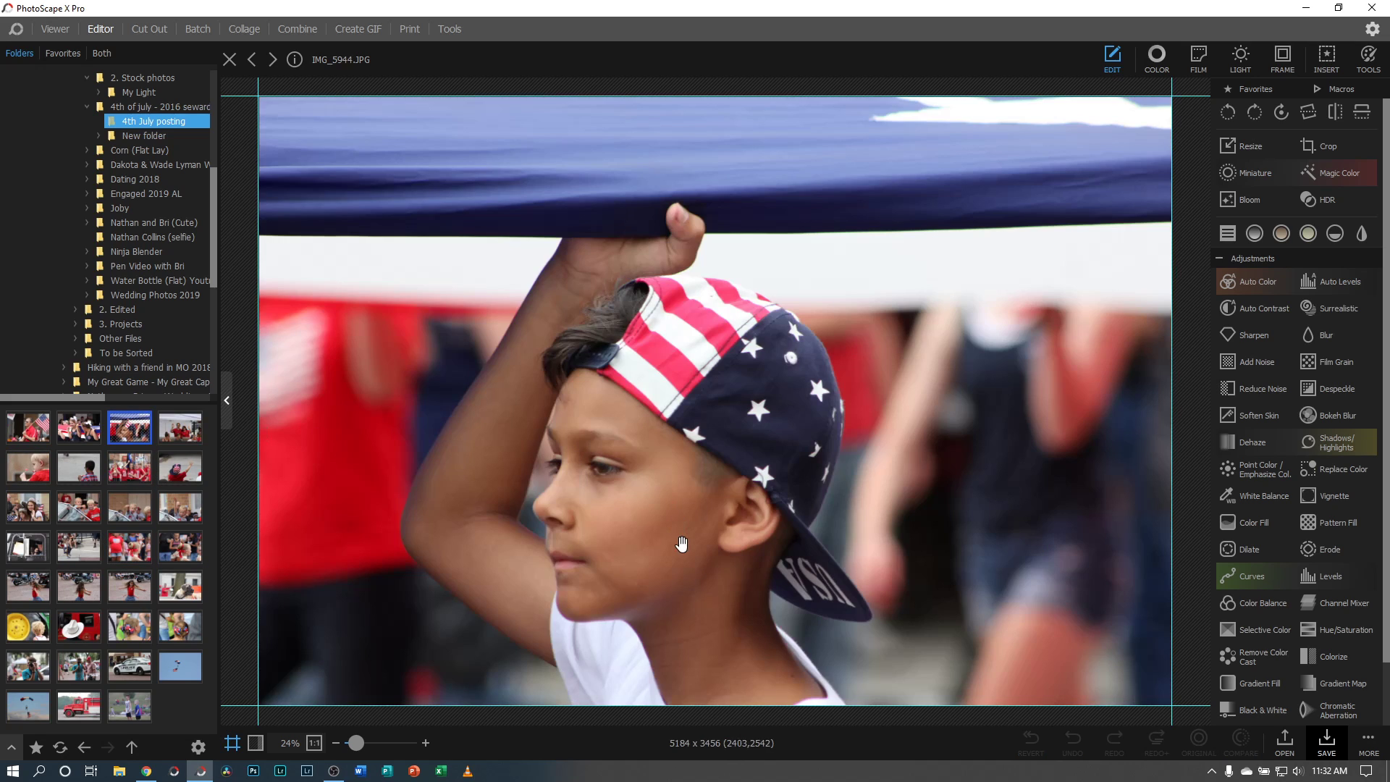
pyautogui.click(187, 472)
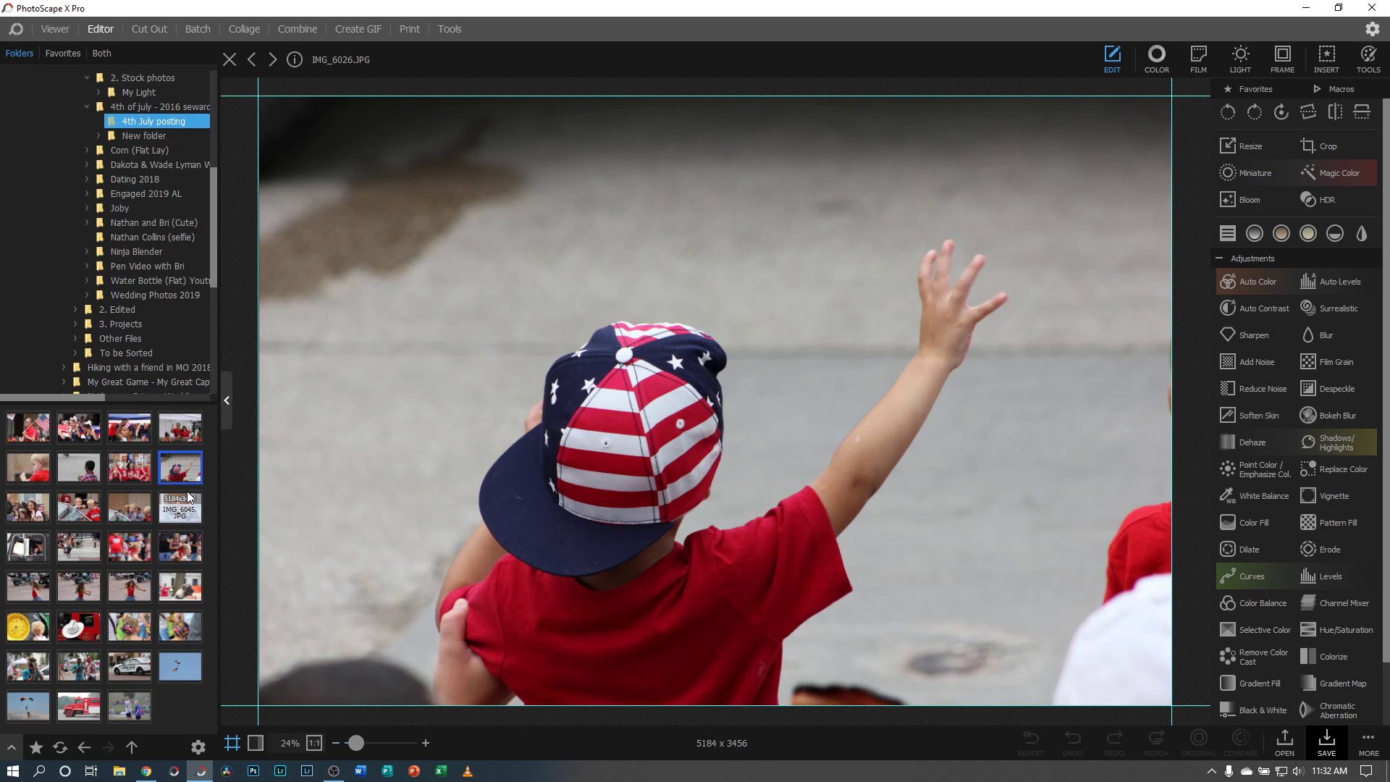
# - Open the Macros dropdown listing Save Macro, Play Macro and Help
pyautogui.click(1340, 90)
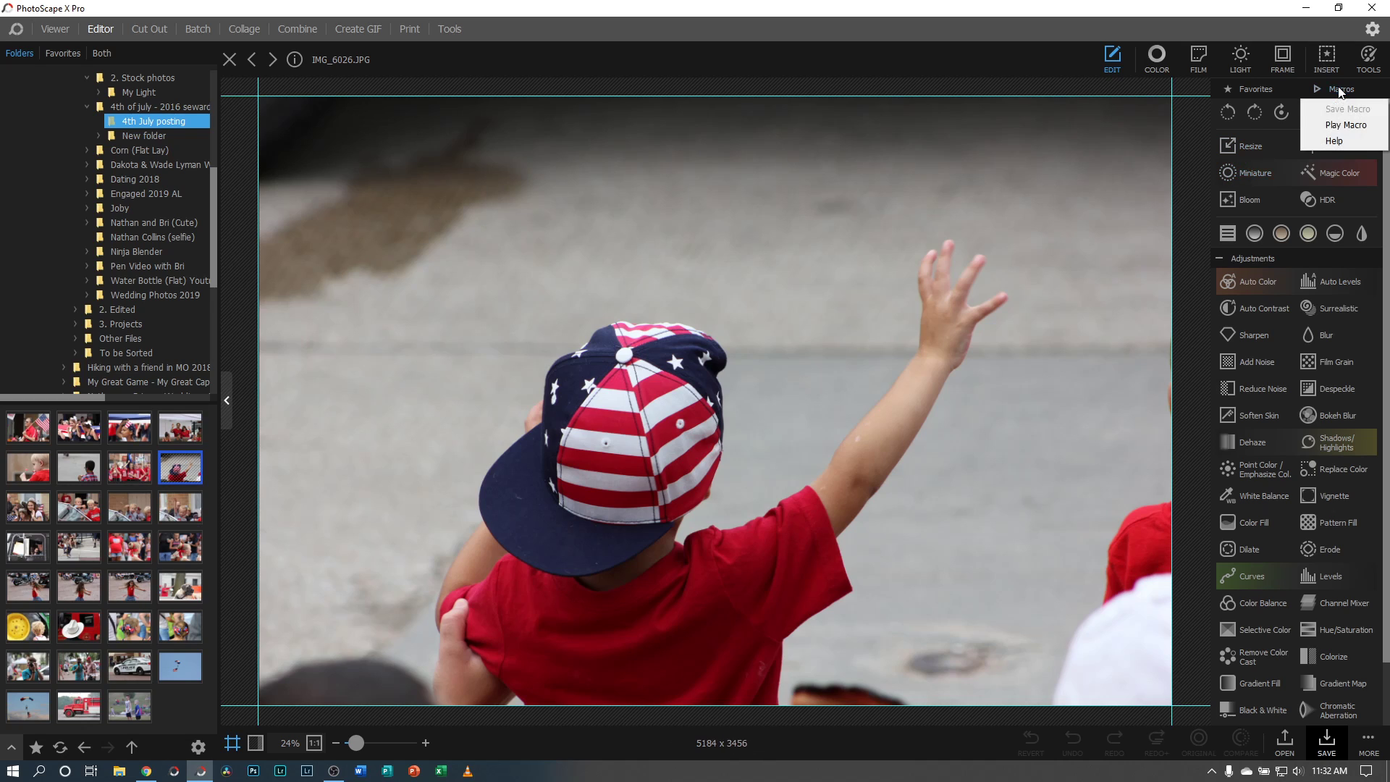